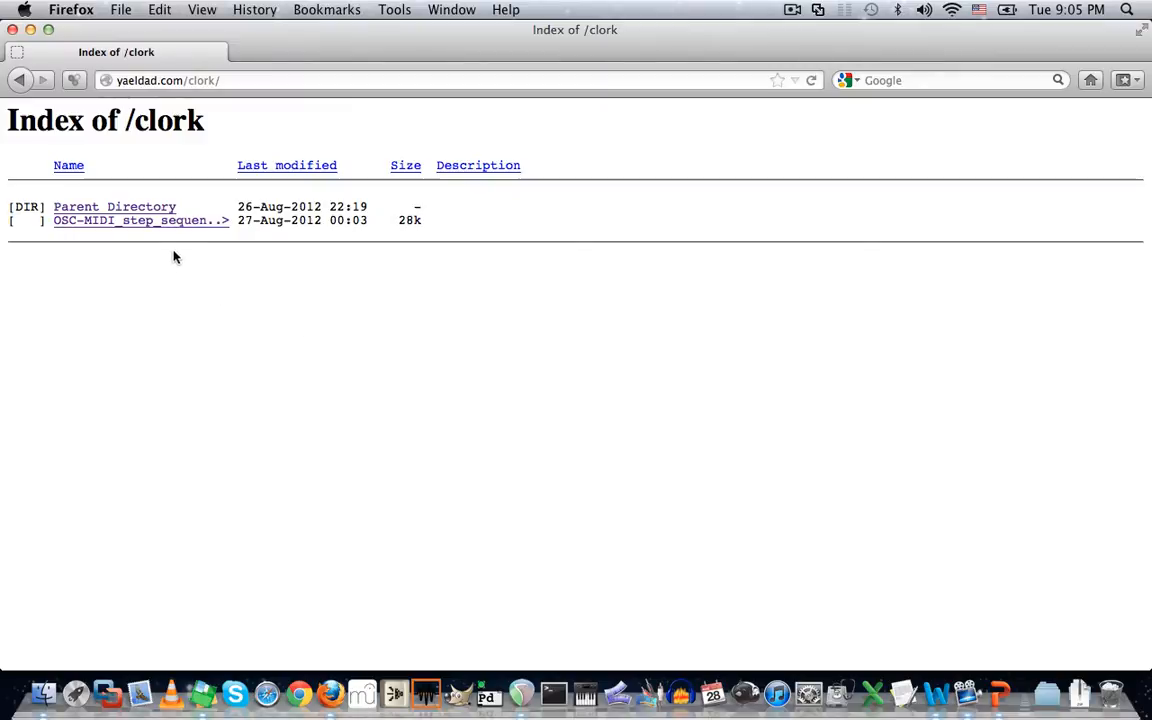
- Download OSC-MIDI_step_sequencer.zip from the clork index and extract it in the temp folder
left_click(165, 221)
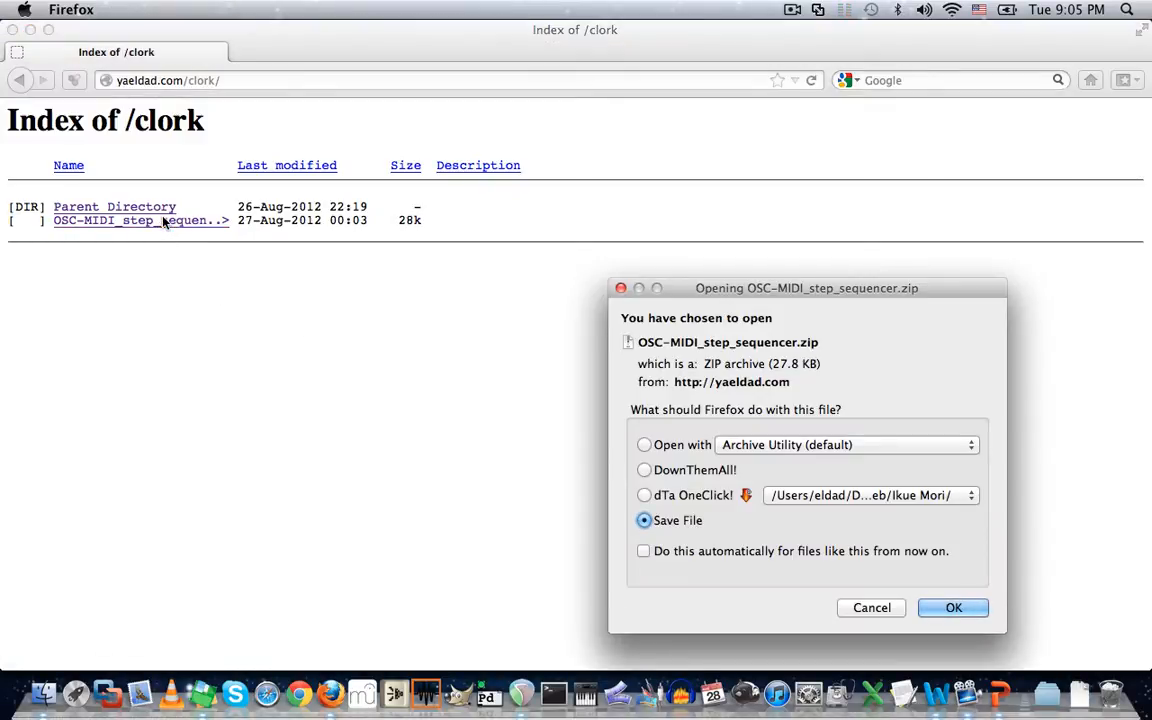
left_click(953, 608)
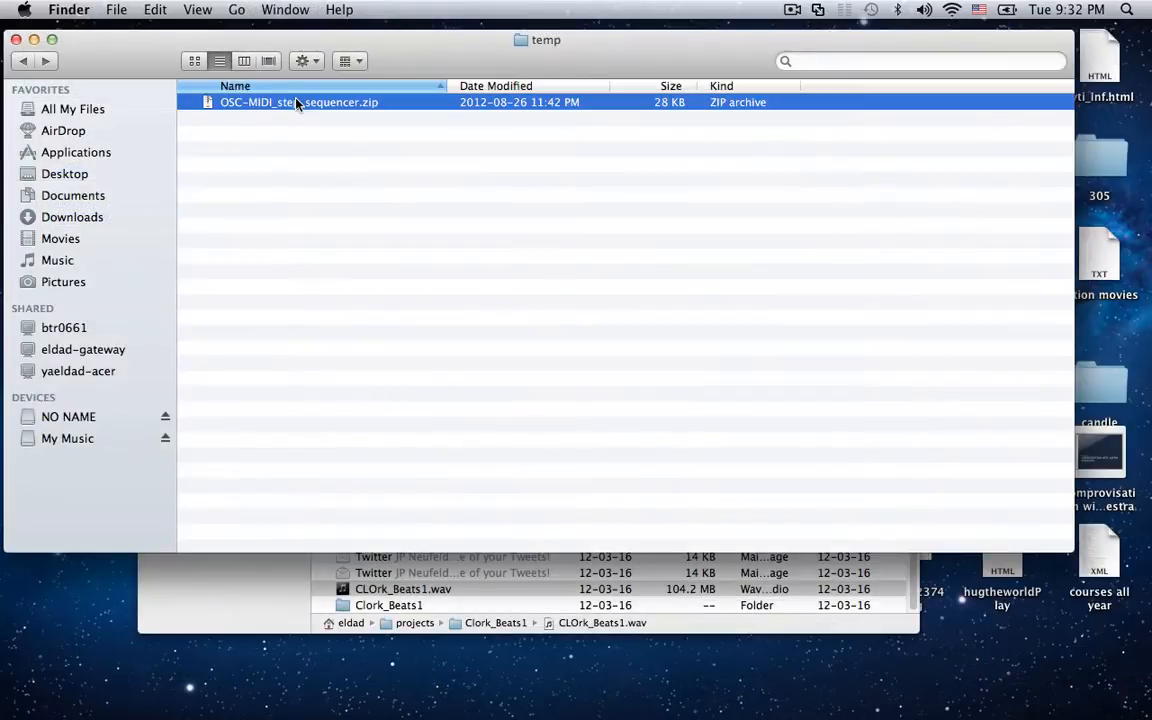
double_click(296, 103)
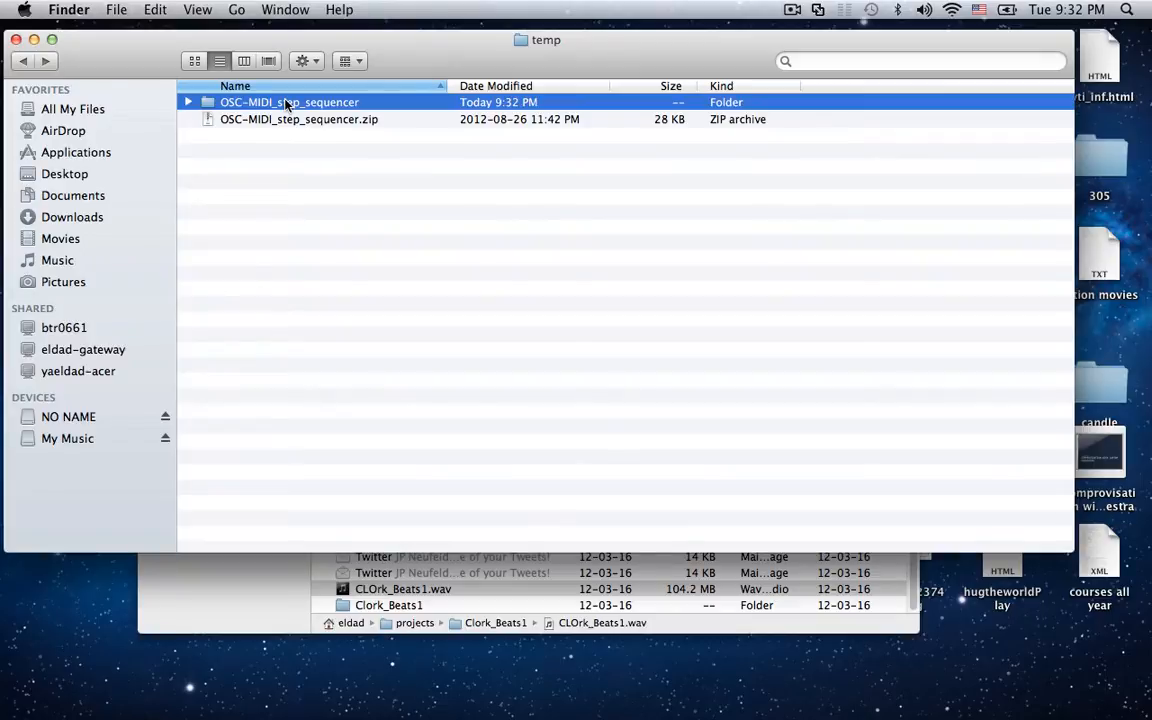
- Open stepSequencerOSC.pd and oscMetronome.pd from the extracted OSC-MIDI_step_sequencer folder
double_click(287, 103)
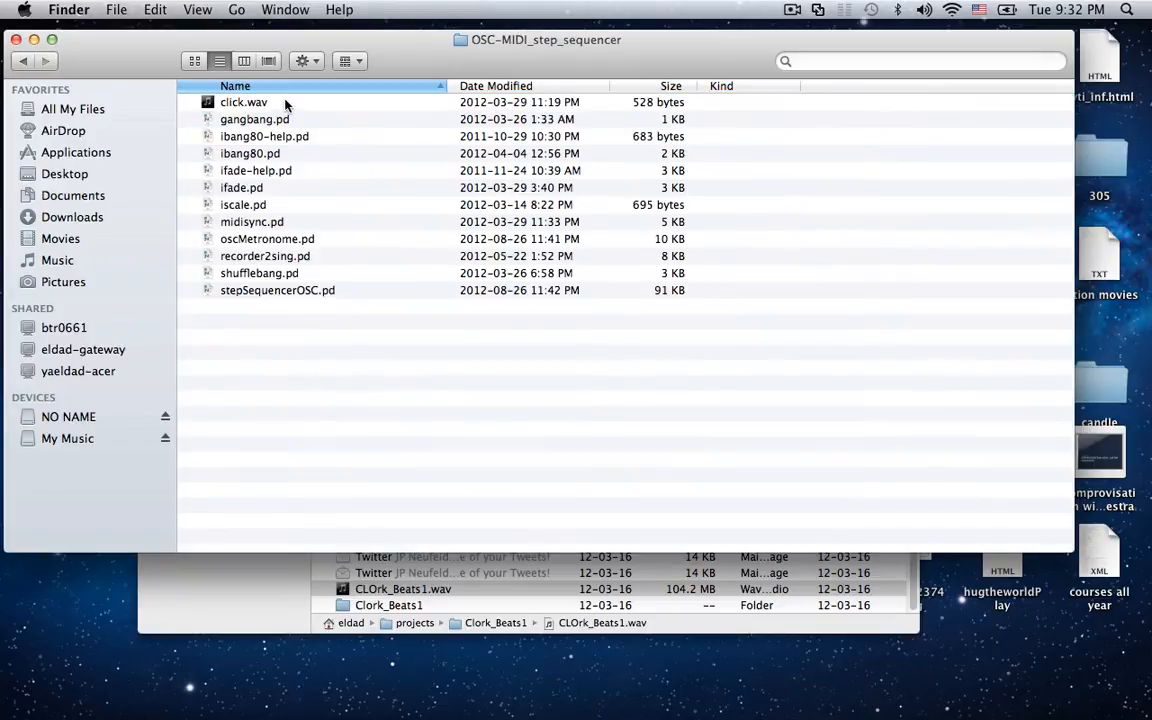
double_click(265, 291)
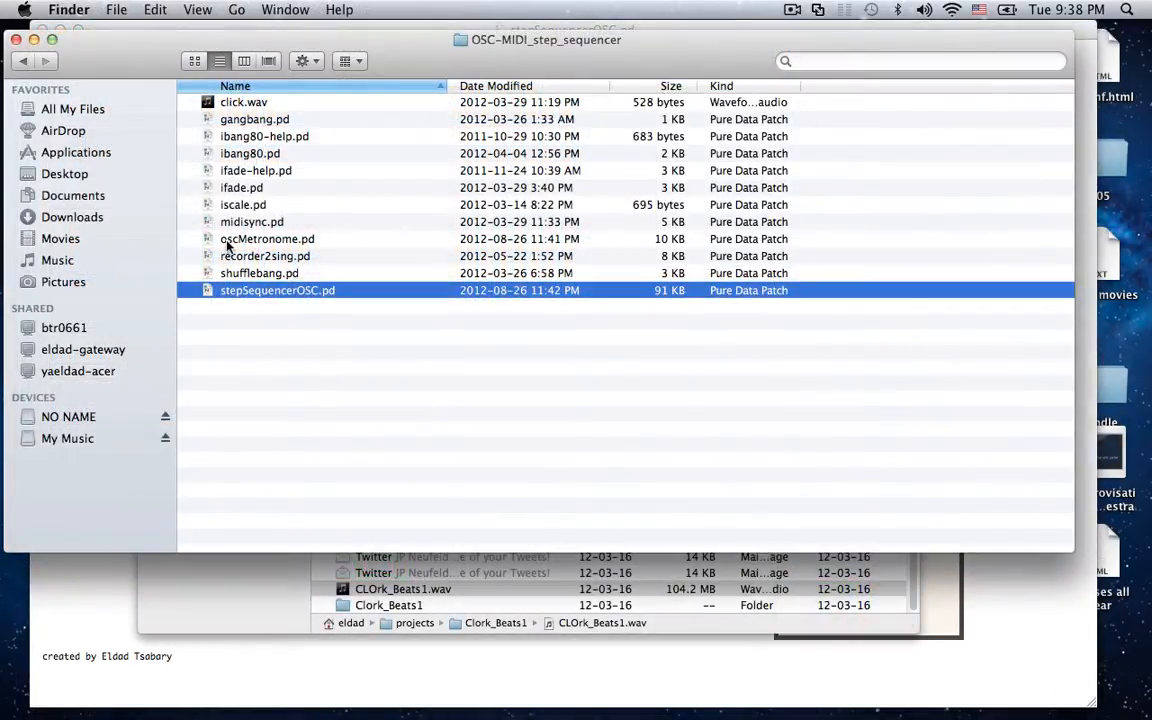
double_click(228, 242)
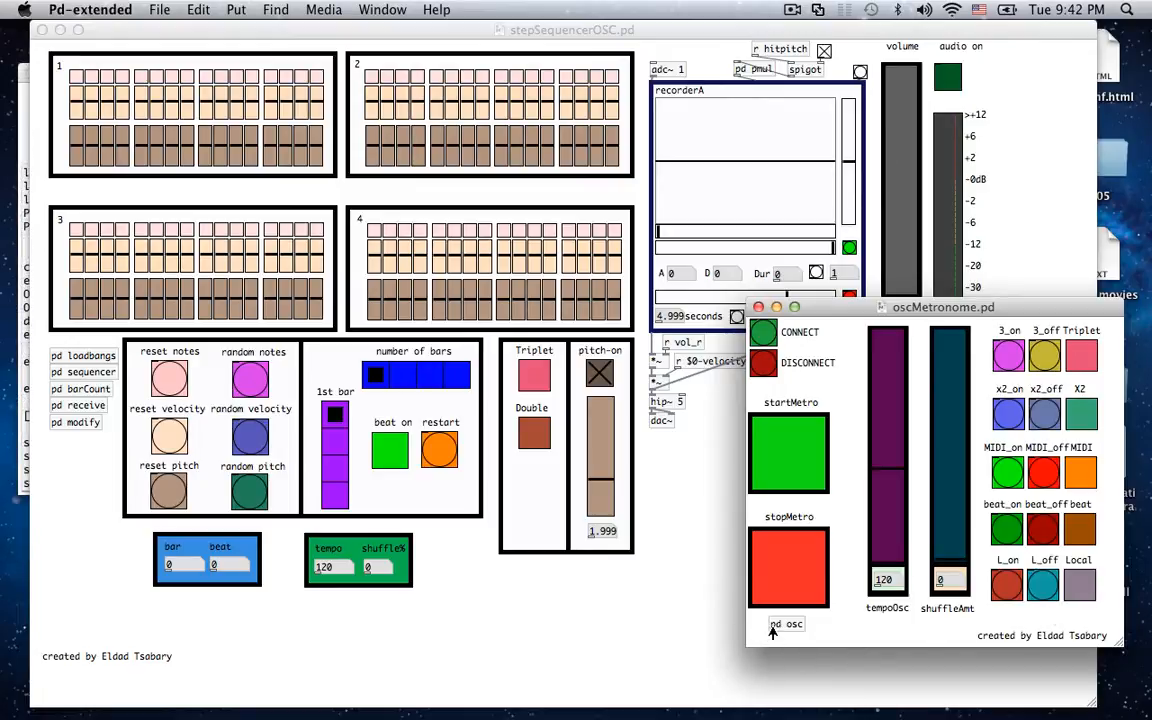
- Examine the metronome's pd osc subpatch and the sequencer's pd receive subpatch, and close the receive window
left_click(782, 624)
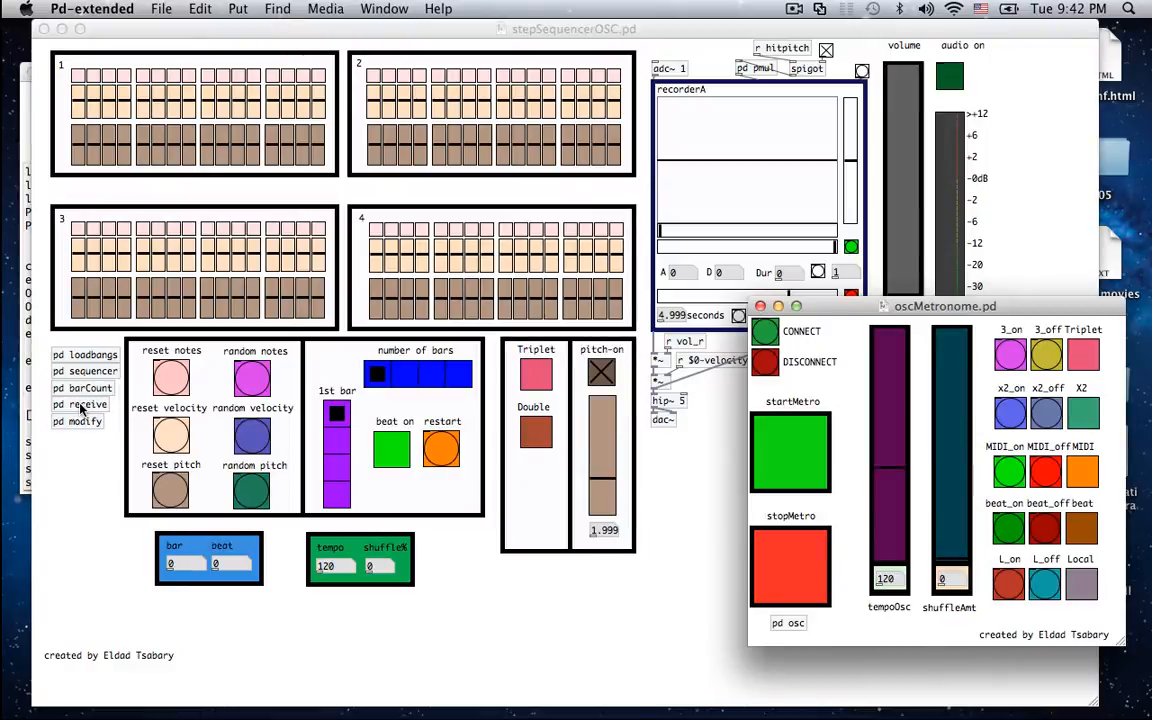
left_click(82, 408)
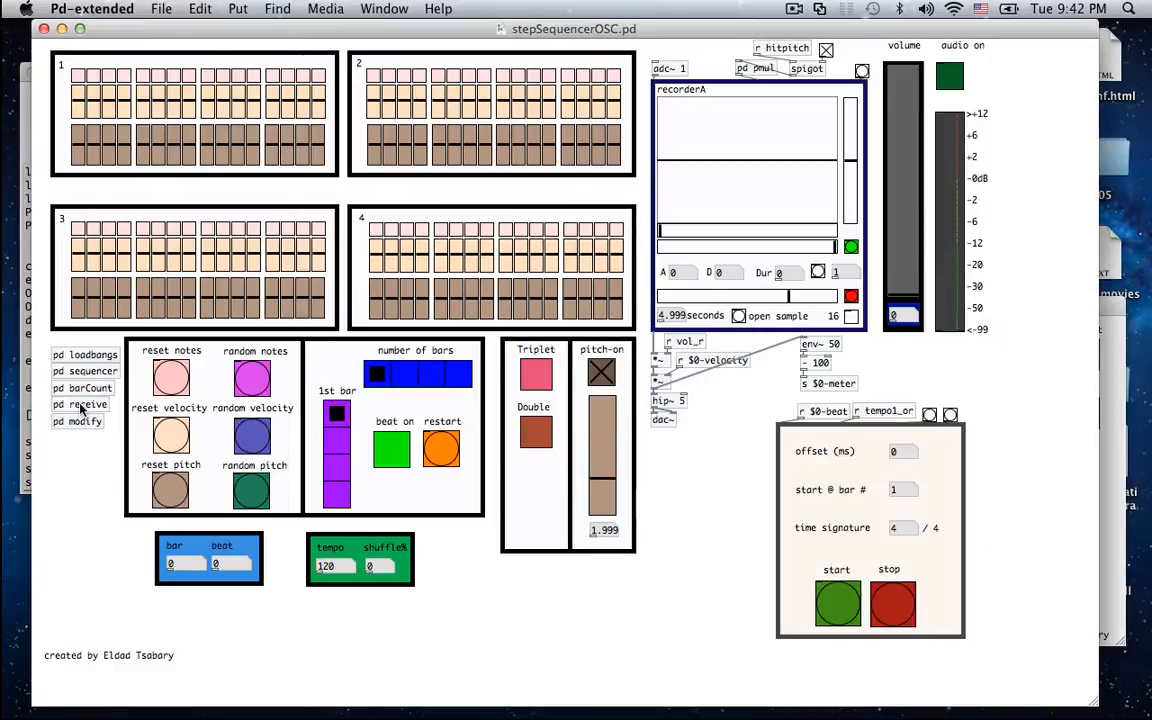
left_click(82, 406)
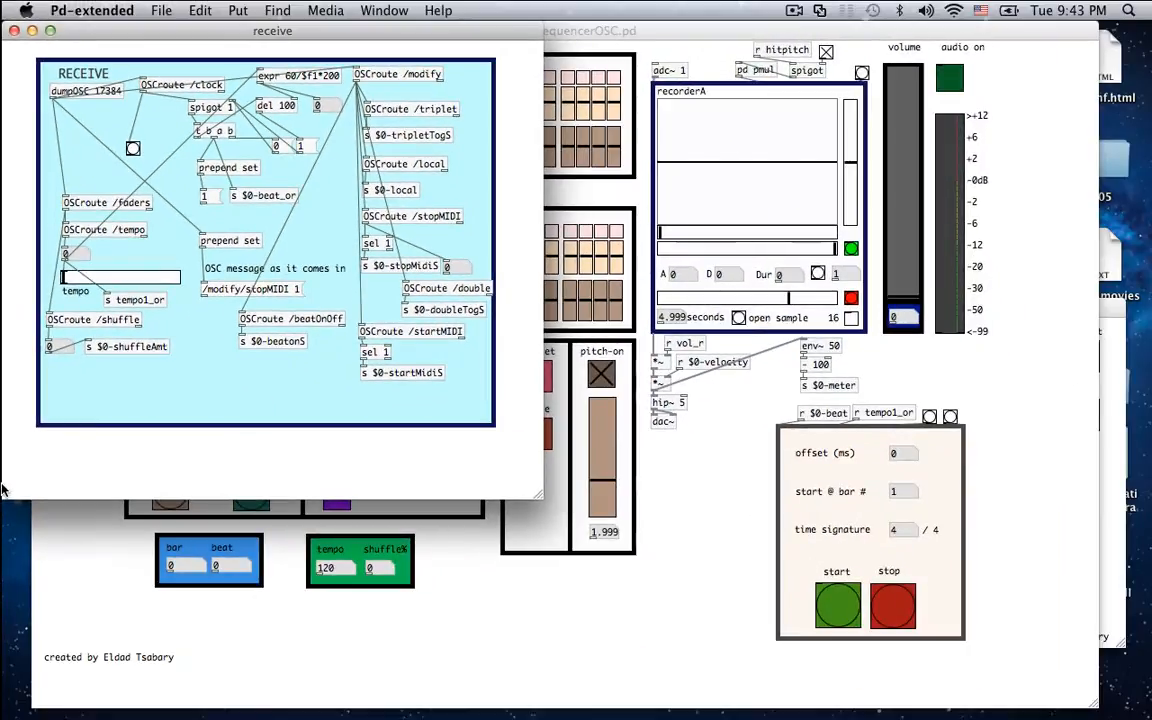
key("super+w")
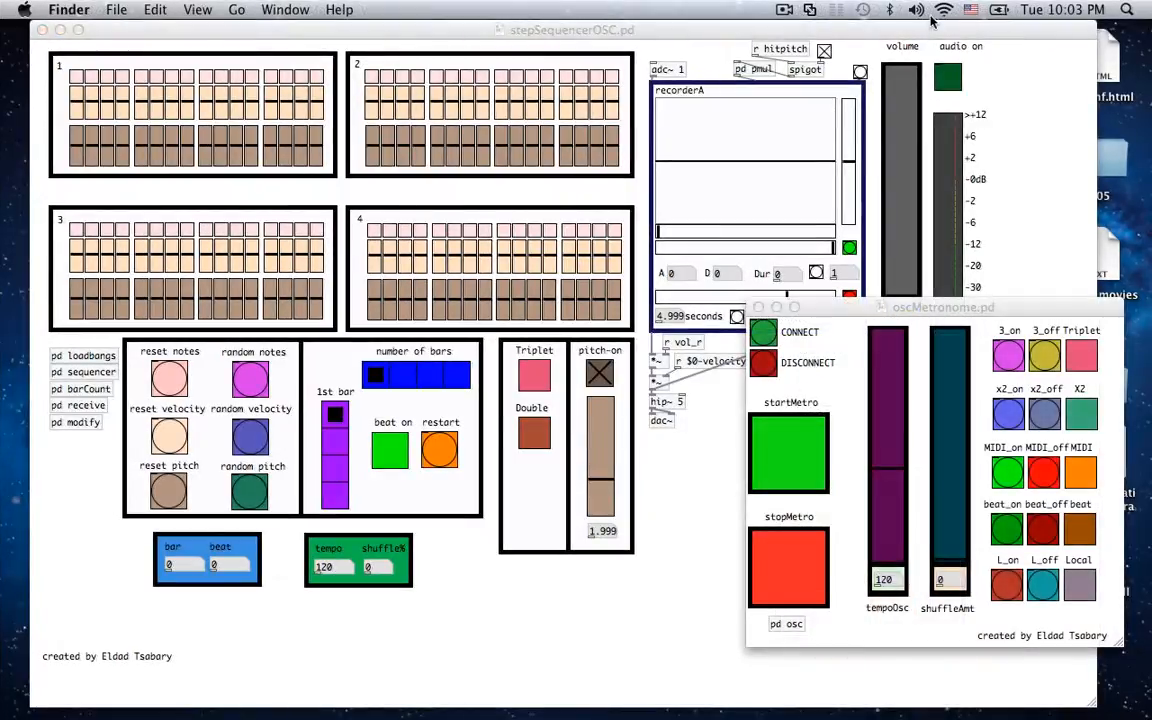
- Create a computer-to-computer Wi-Fi network named clork on channel 10 with no security
left_click(943, 10)
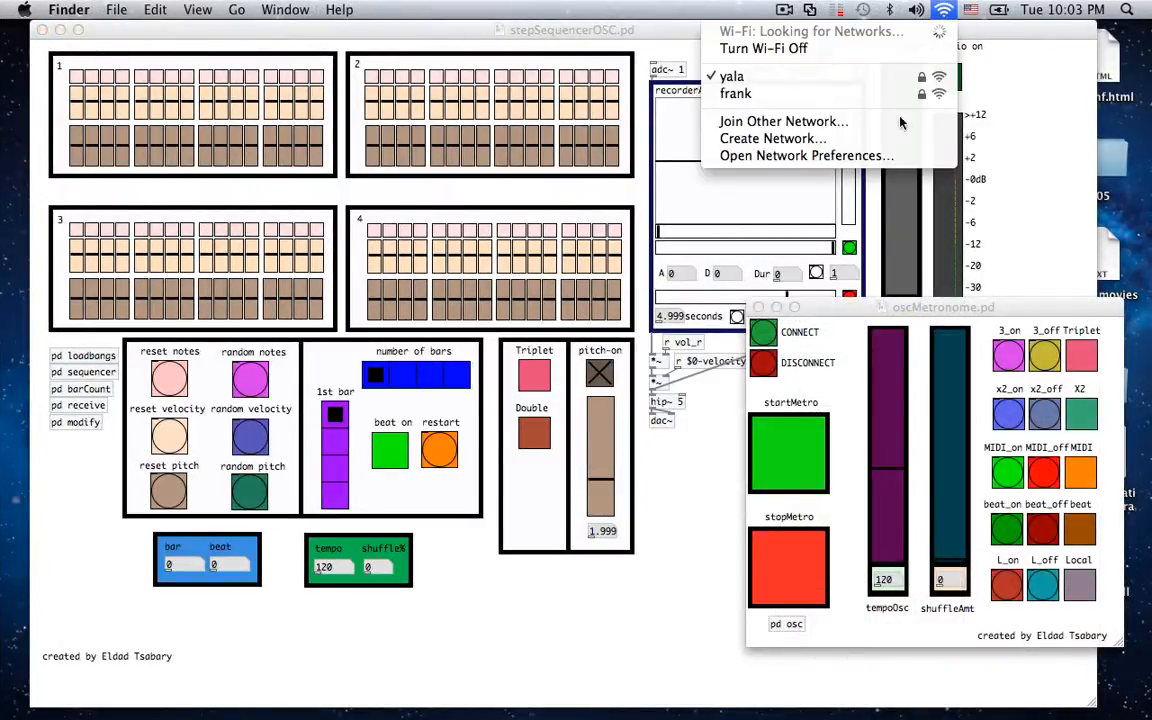
left_click(790, 138)
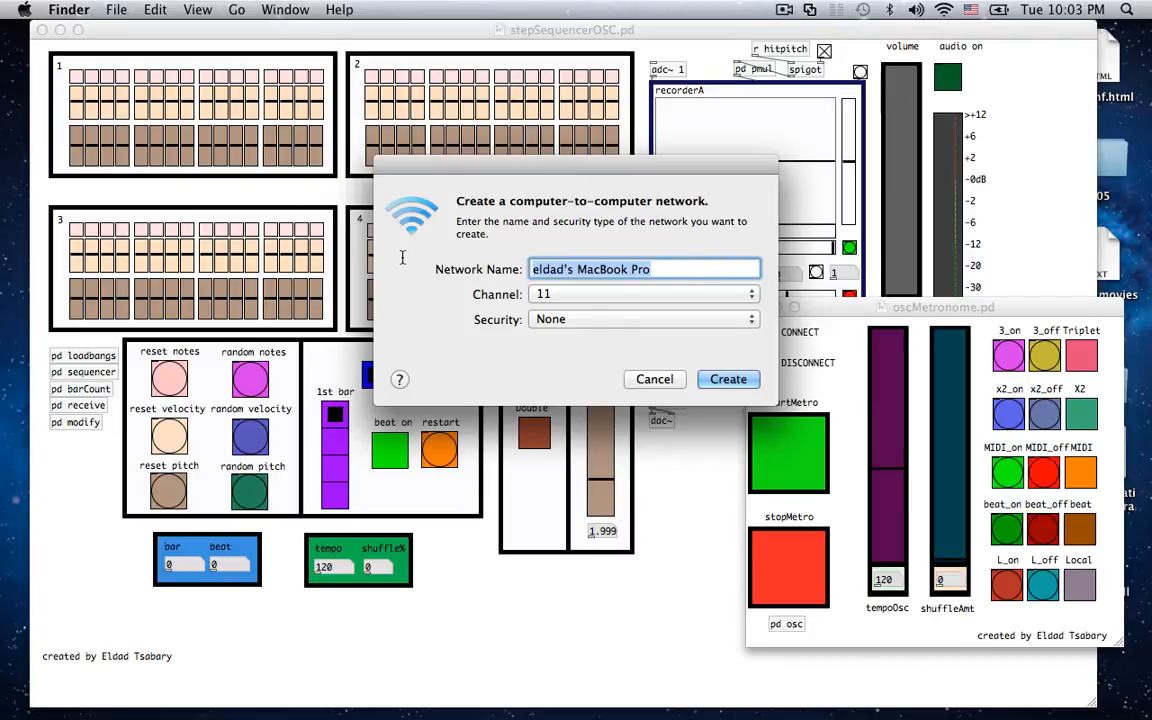
type("clork")
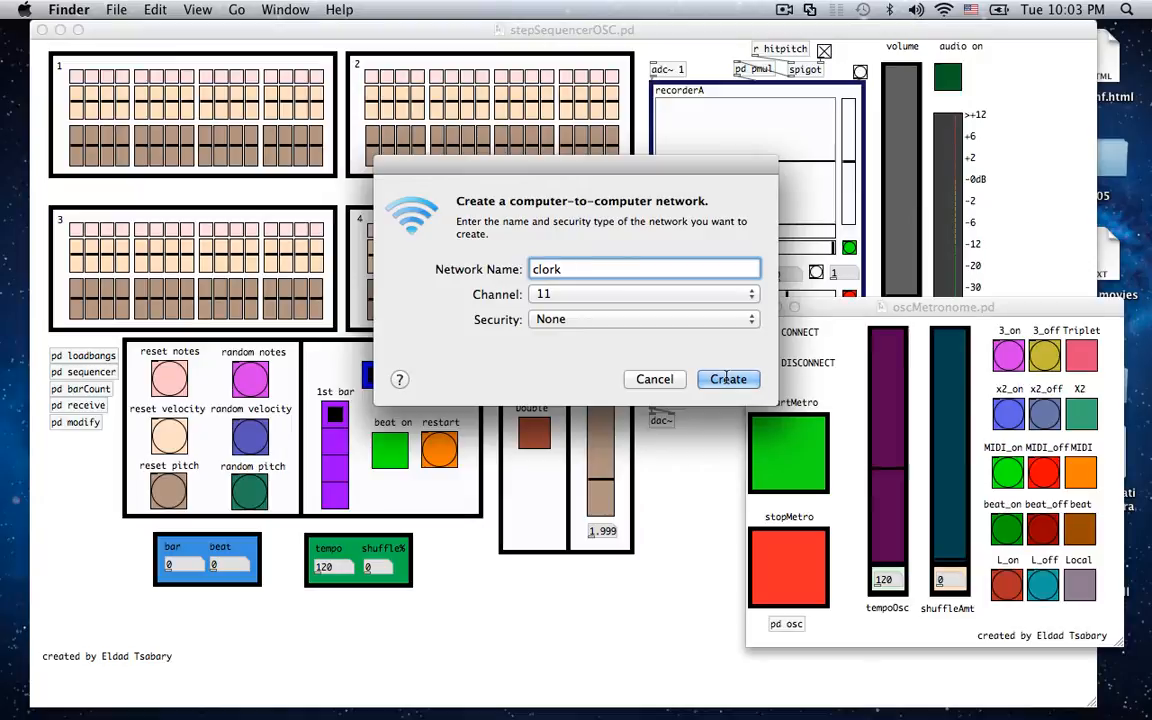
left_click(578, 297)
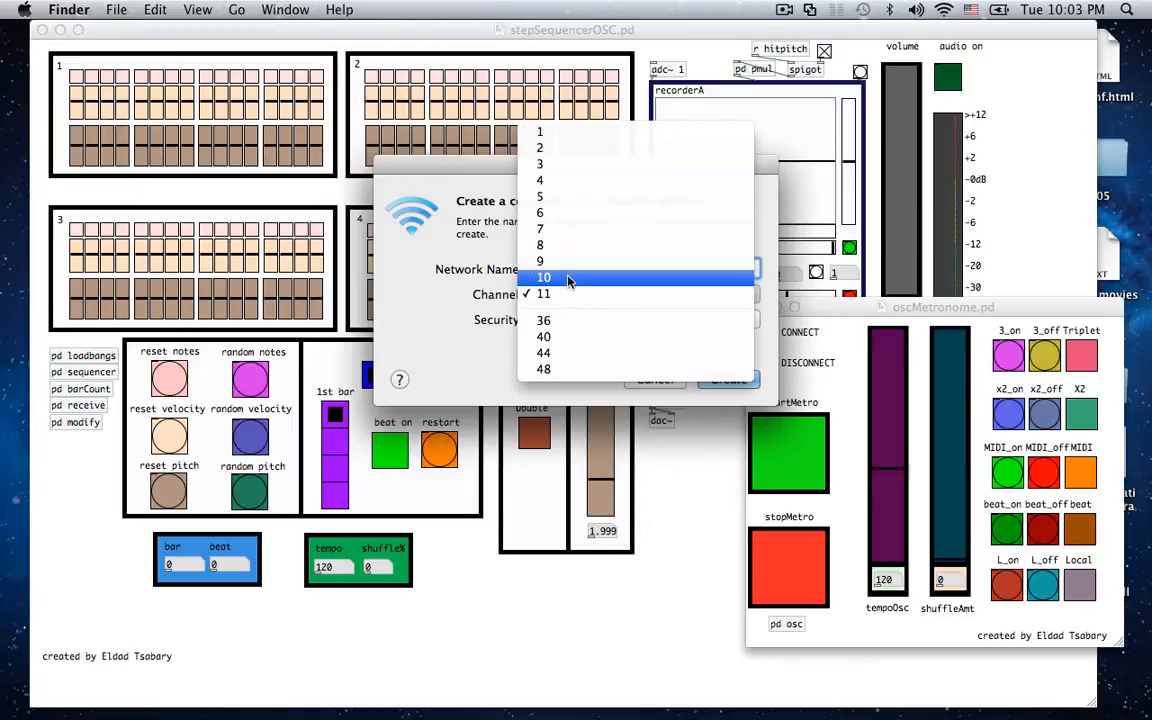
left_click(543, 277)
left_click(741, 377)
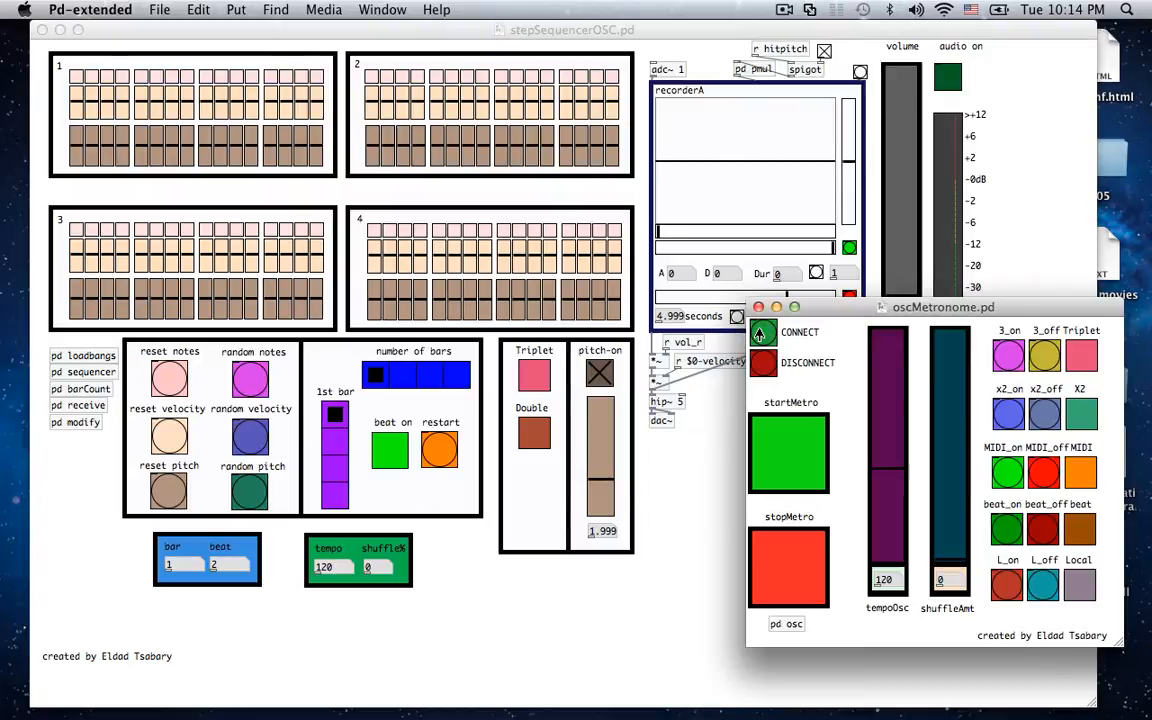
- Start the metronome in the oscMetronome.pd patch
left_click(788, 440)
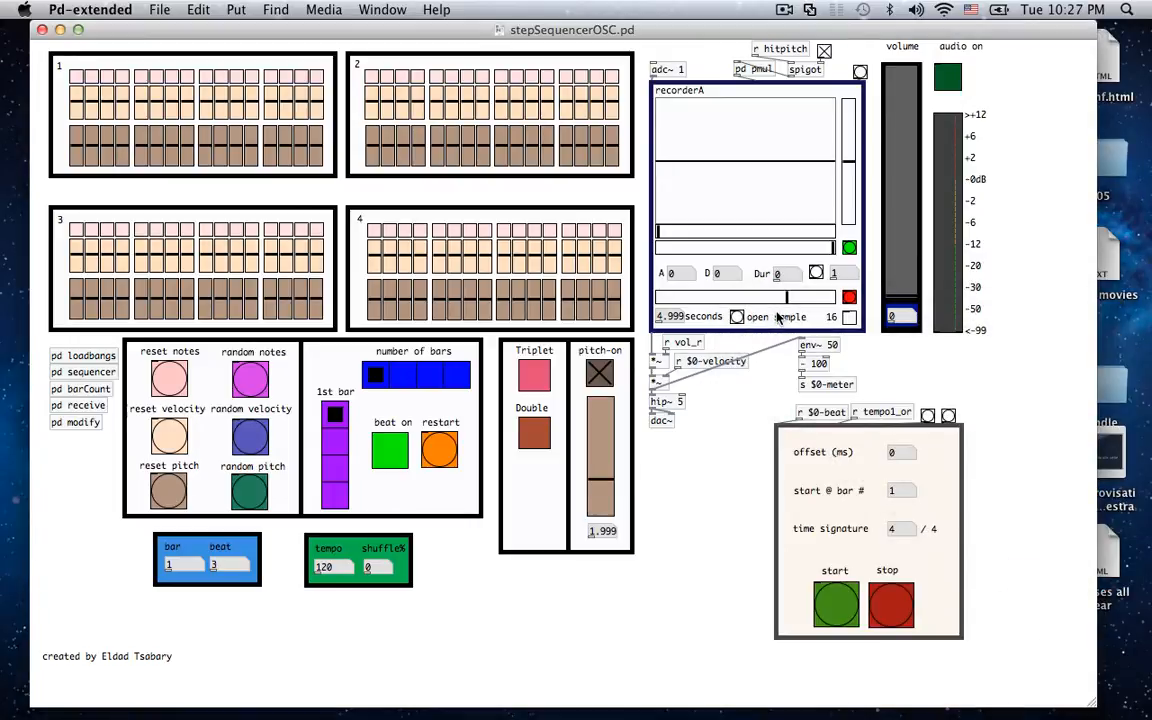
- Confirm the audio settings with a 44100 sample rate, 20 ms delay, and two-channel built-in input and output
left_click(110, 12)
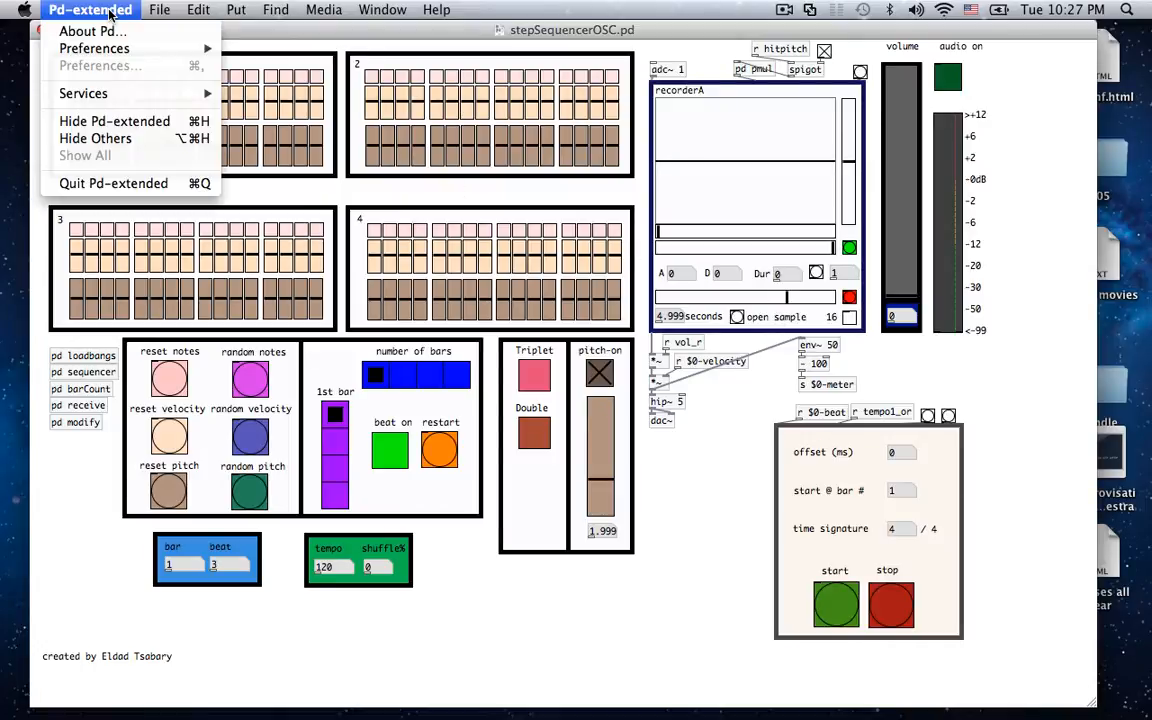
mouse_move(110, 50)
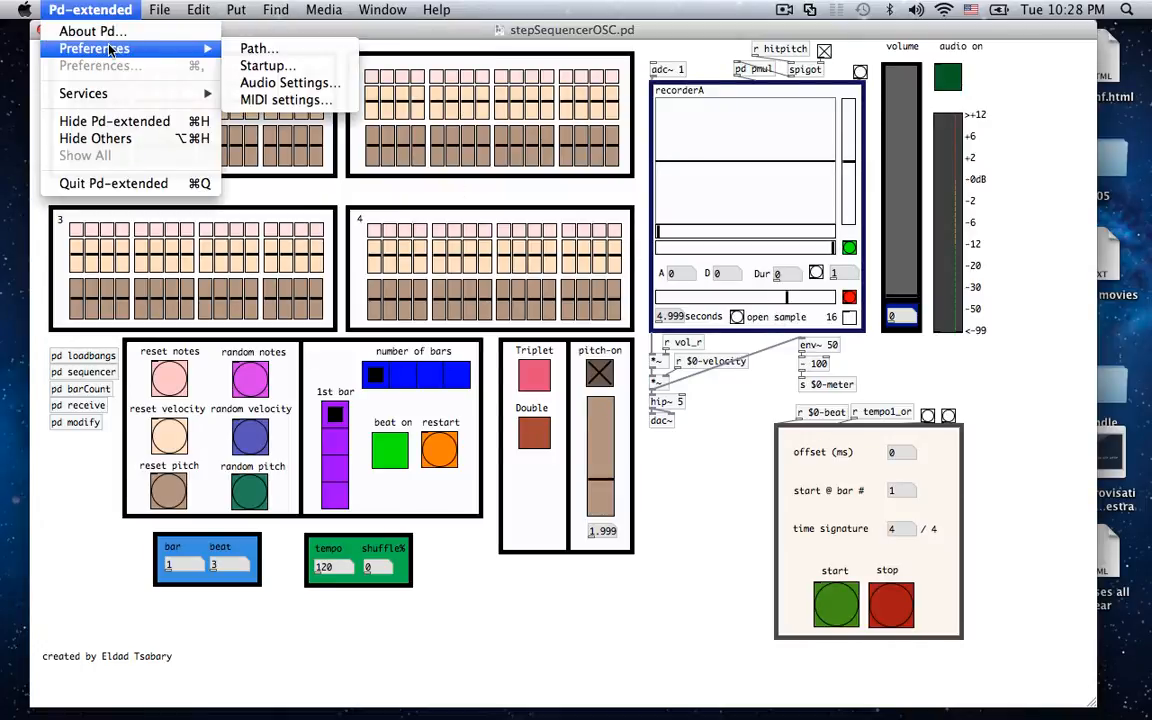
left_click(258, 83)
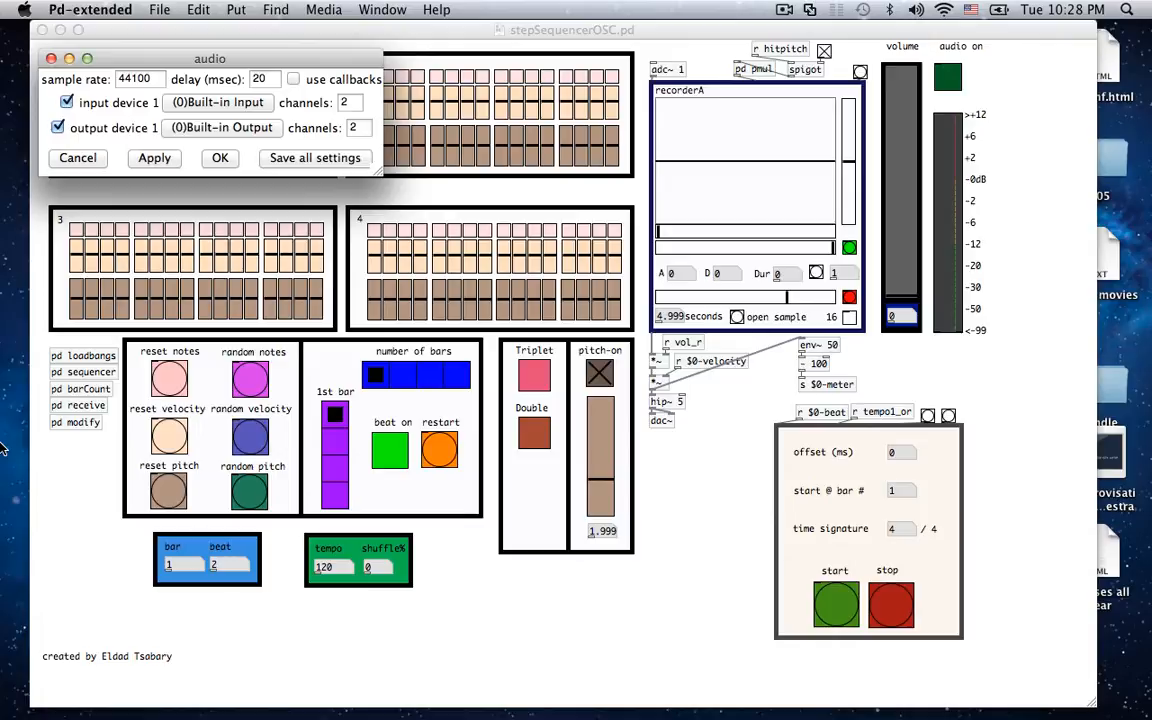
left_click(220, 157)
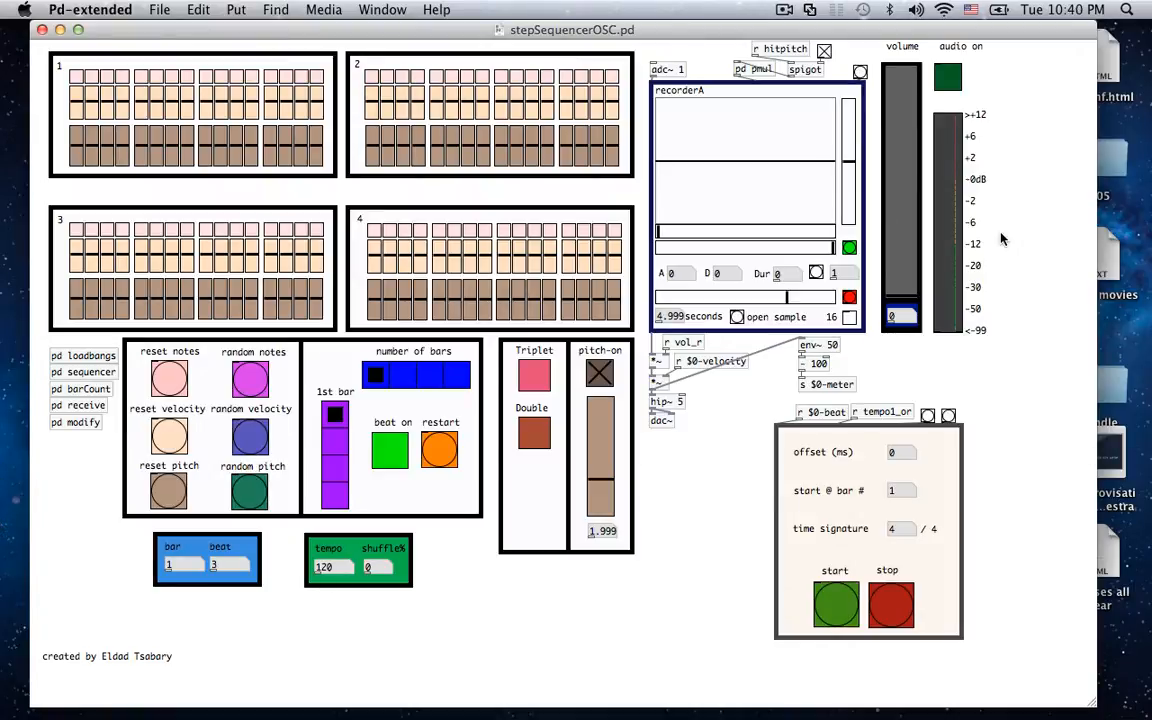
- Turn the sequencer's audio on and set its volume to 0.9
left_click(946, 78)
left_click(898, 117)
- Load click.wav from the OSC-MIDI_step_sequencer folder as recorderA's sample and play it back
left_click(736, 317)
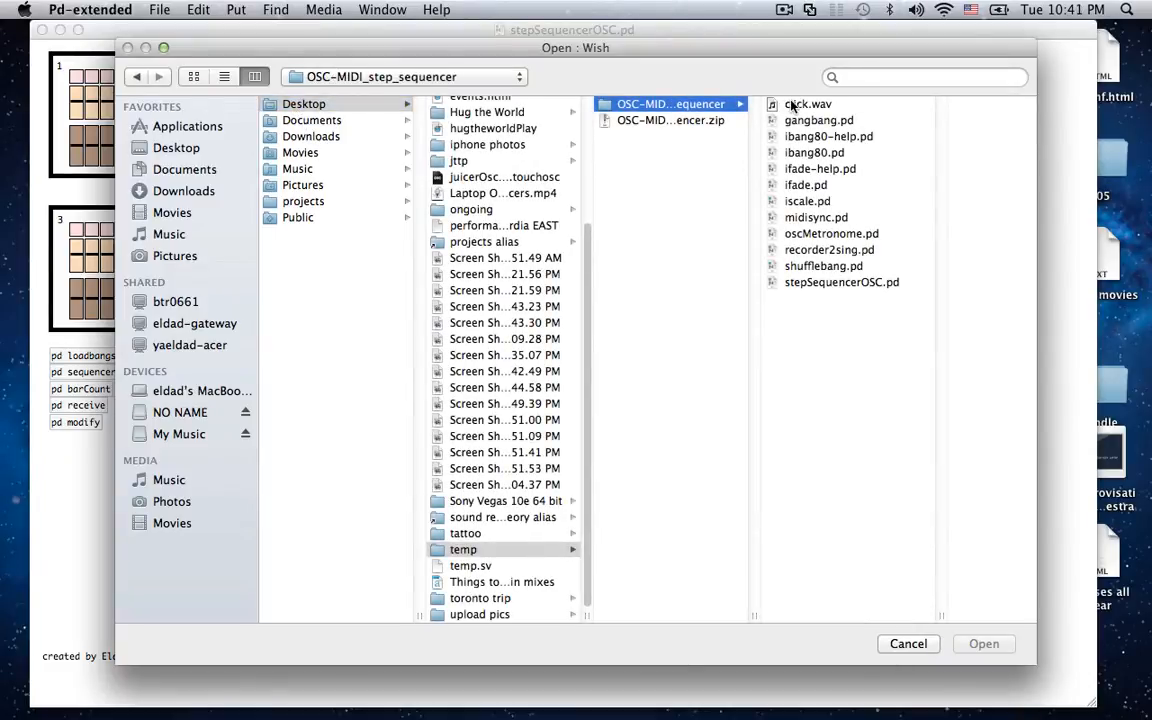
double_click(791, 105)
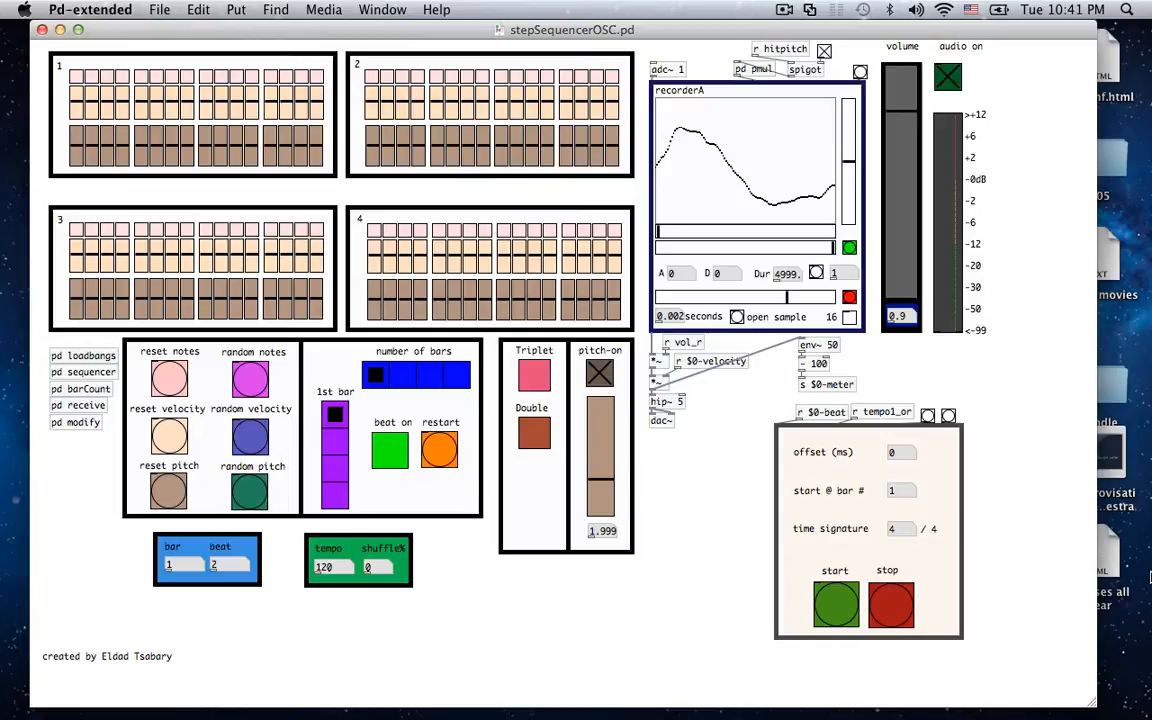
left_click(848, 249)
- Activate the first step of each of the four beats in bar 1 and turn the beat on
mouse_move(880, 717)
left_click(77, 77)
left_click(142, 77)
left_click(207, 77)
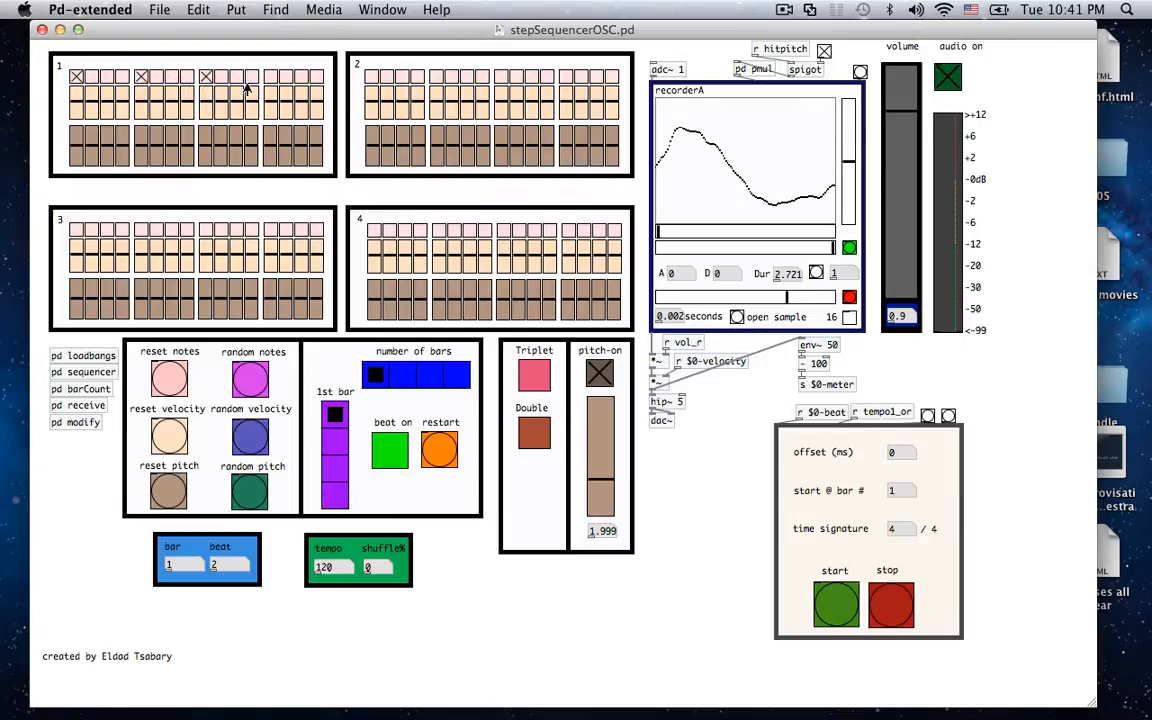
left_click(271, 77)
left_click(389, 452)
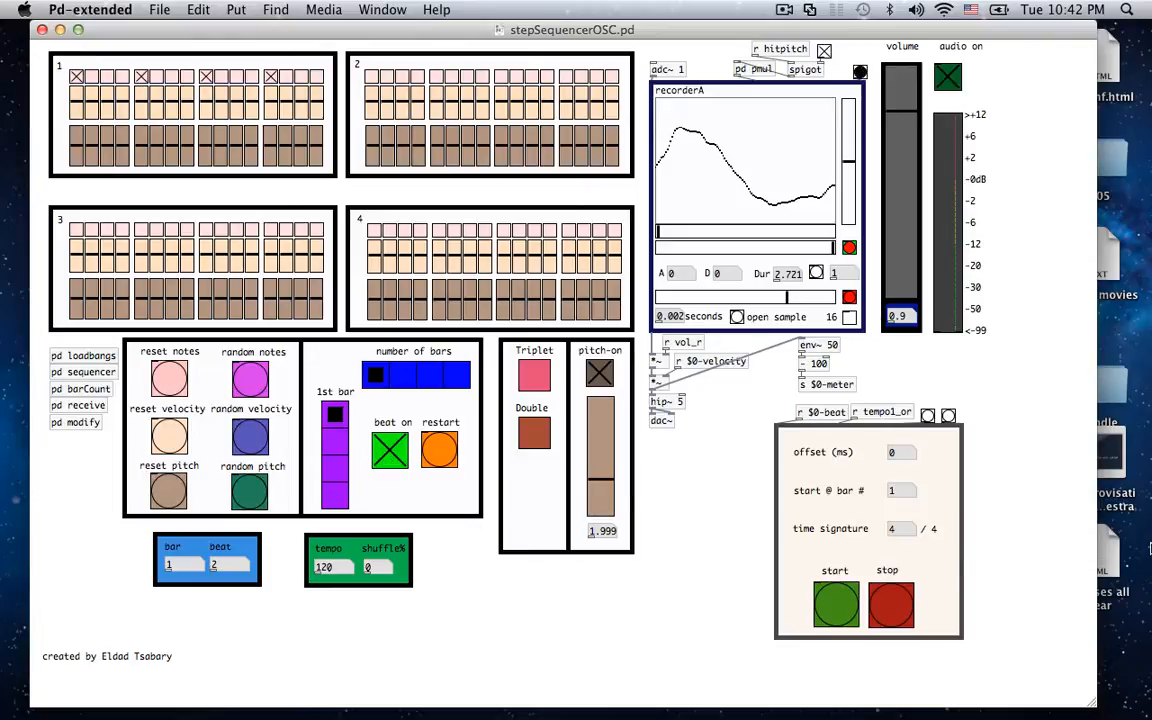
- Deactivate the first steps of beats 2, 3 and 4 in bar 1
left_click(141, 77)
left_click(205, 79)
left_click(270, 78)
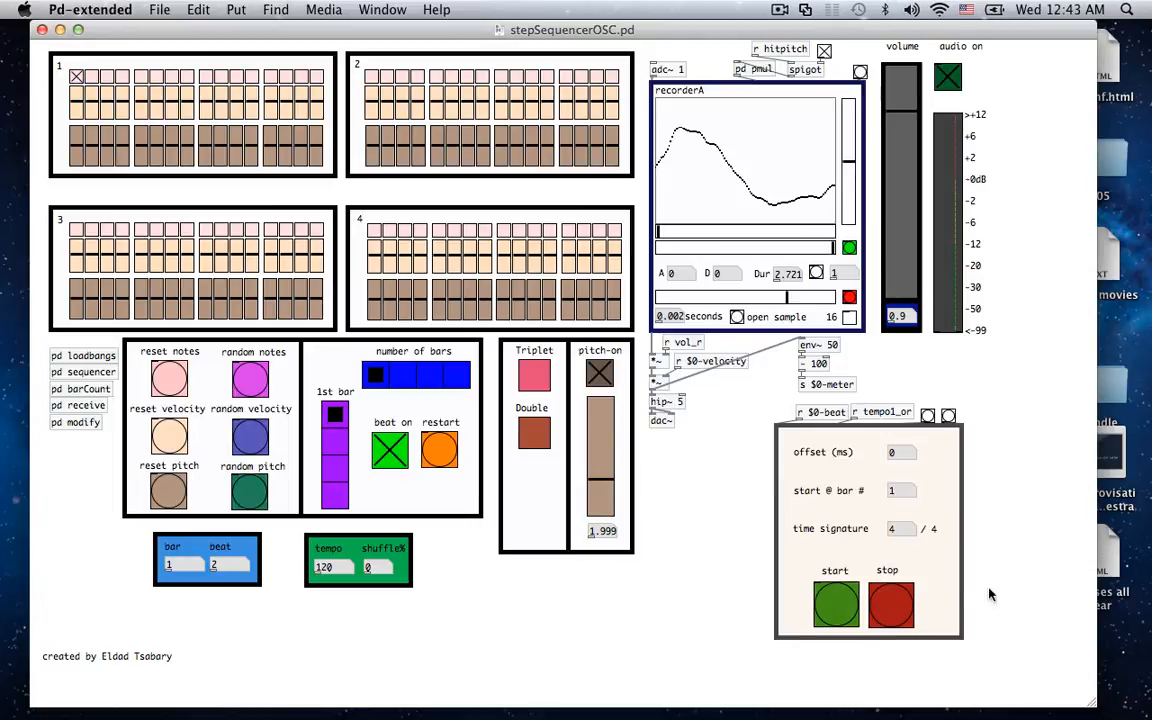
- Set the audio delay to 80 ms in the audio settings and apply it
left_click(87, 10)
mouse_move(116, 47)
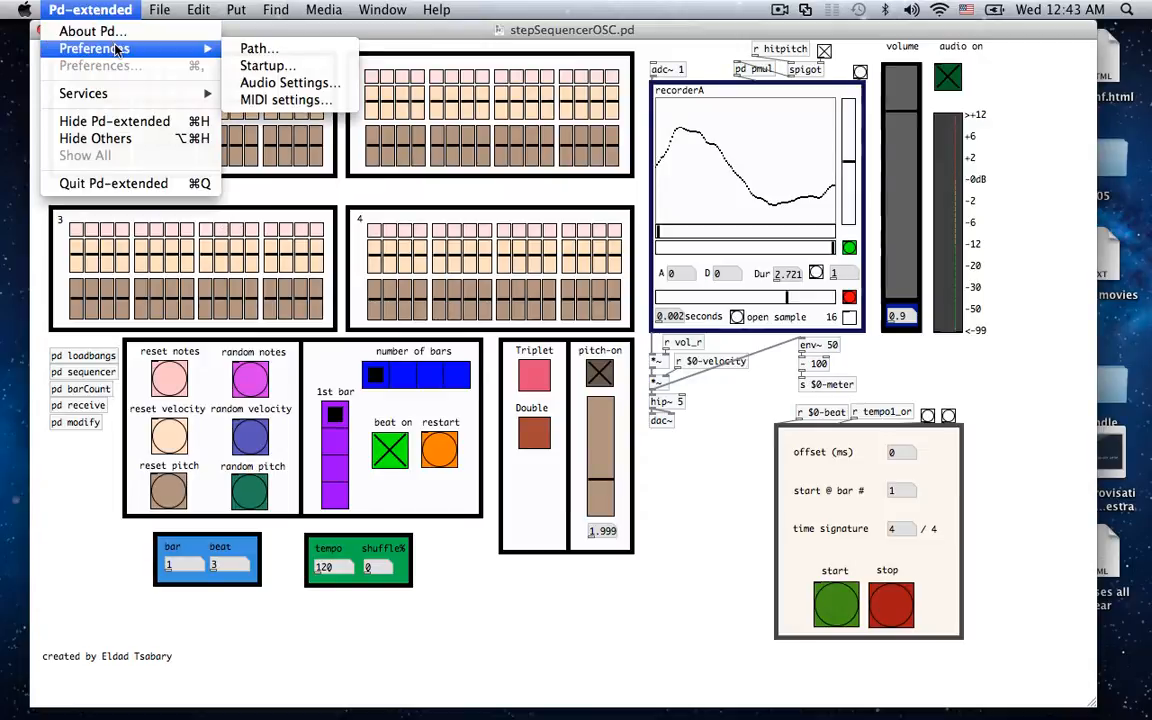
left_click(300, 84)
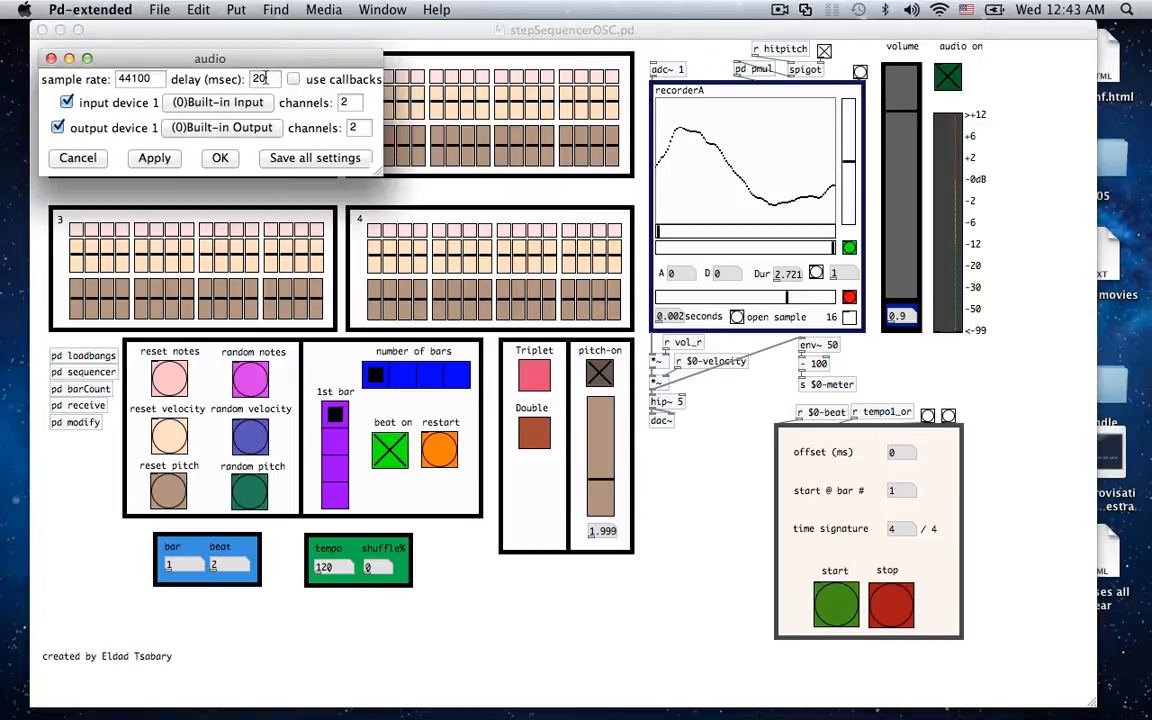
left_click_drag(268, 79, 227, 64)
type("80")
left_click(220, 158)
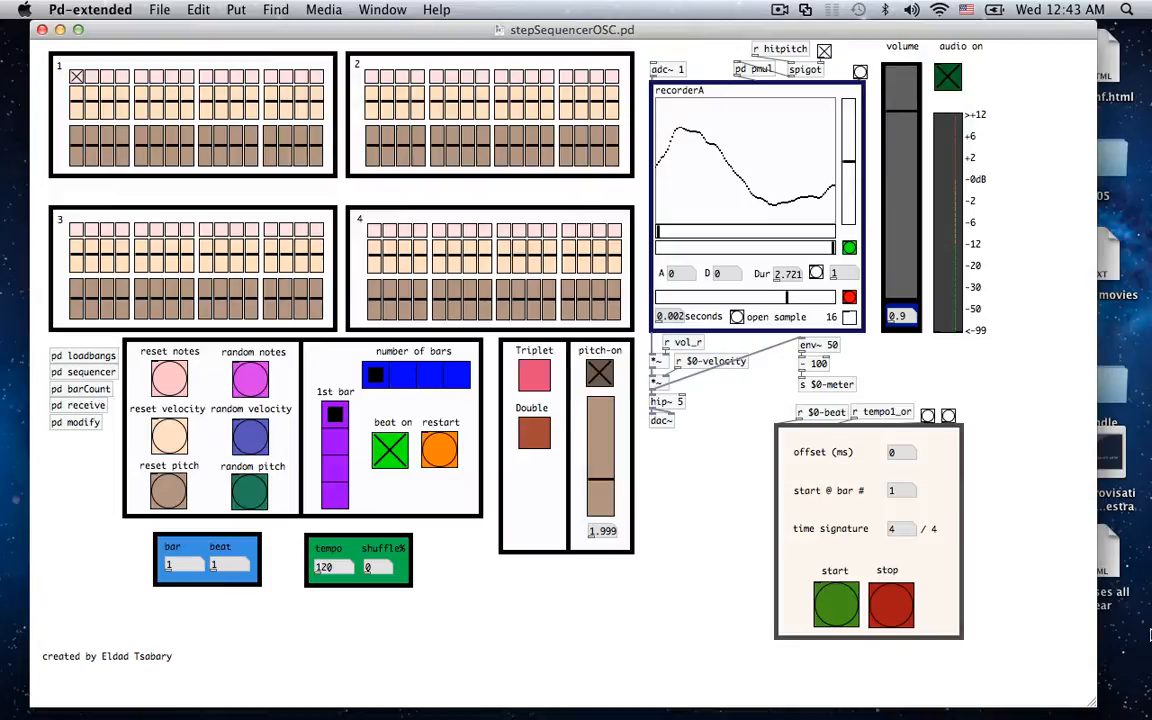
- Turn the beat off and record a new sample of about 1.1 seconds into recorderA
left_click(388, 452)
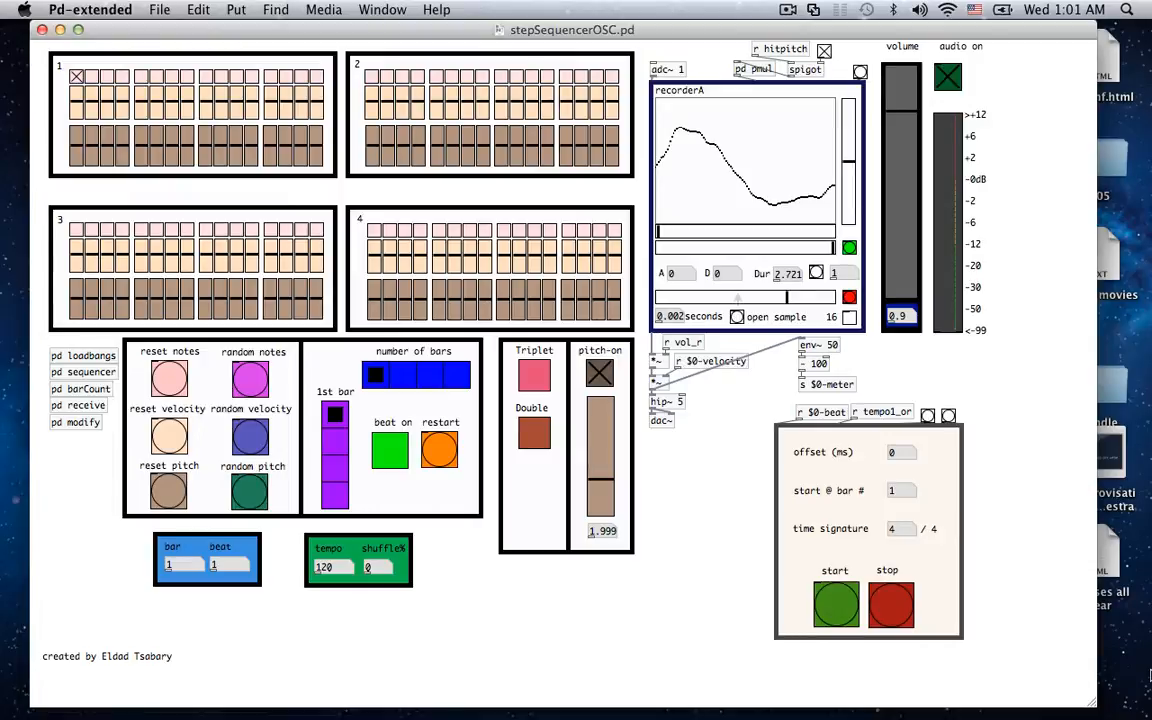
left_click(737, 298)
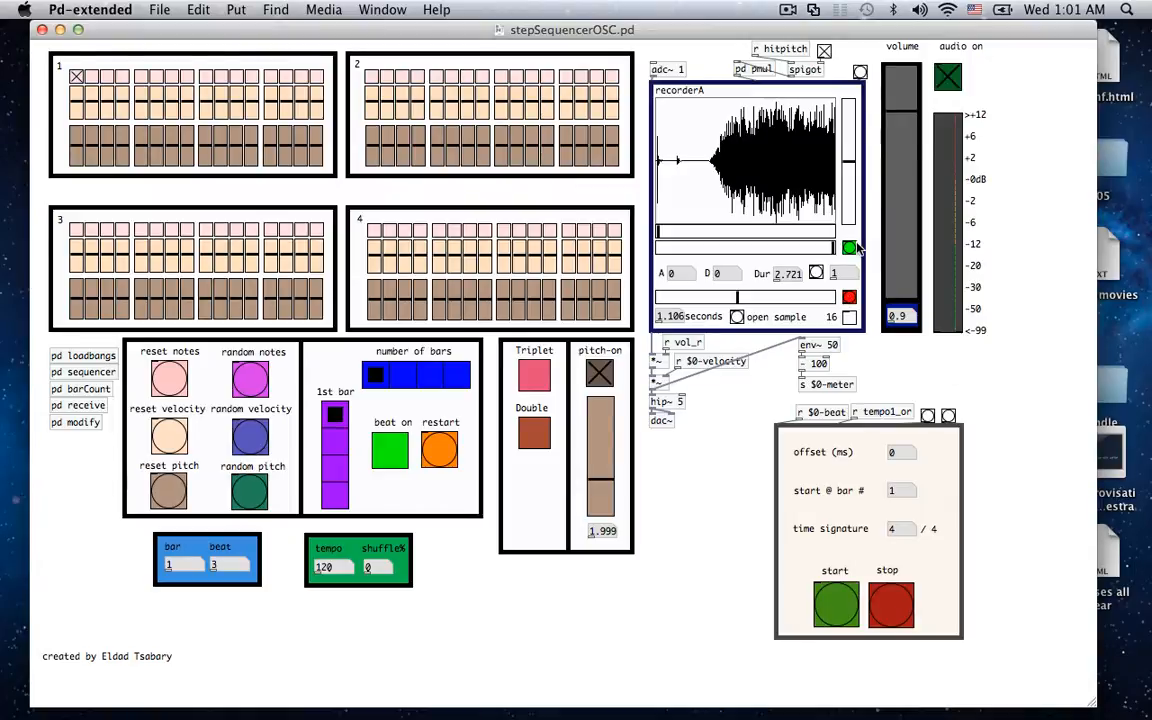
- Narrow recorderA's playback range to a section of about 40 ms near the middle of the waveform, auditioning the sample
left_click(849, 248)
left_click_drag(658, 233, 716, 236)
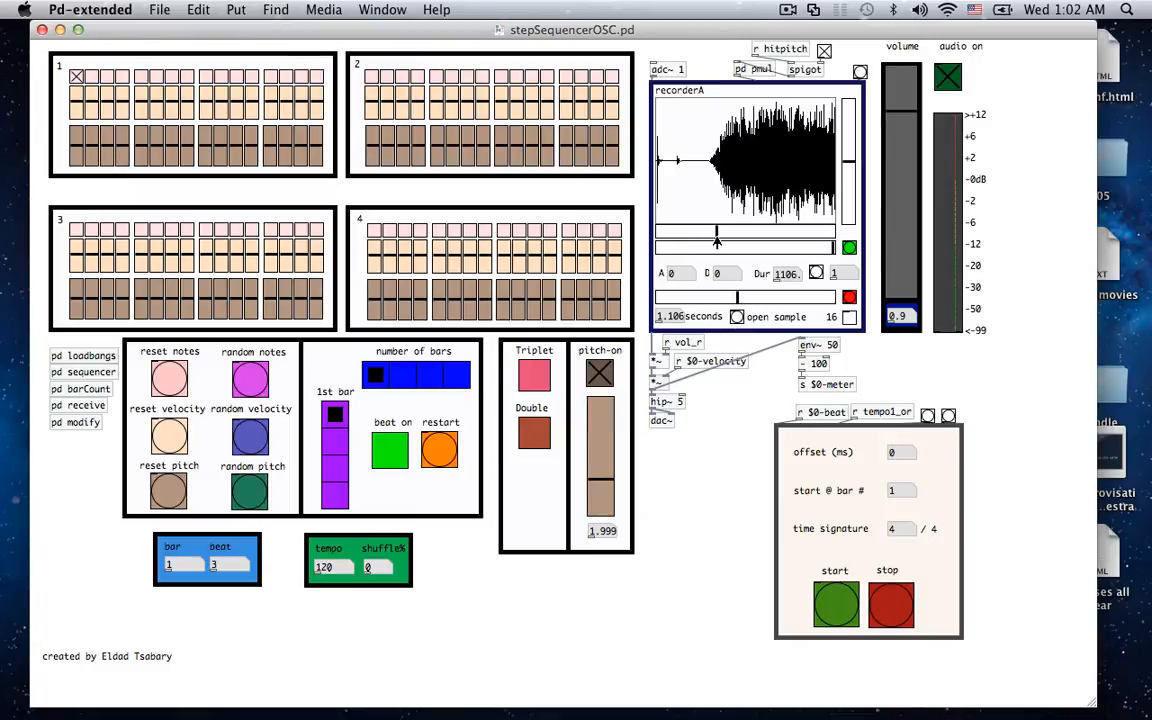
left_click_drag(831, 250, 744, 243)
left_click(848, 248)
left_click_drag(717, 236, 732, 237)
left_click(850, 249)
left_click(850, 249)
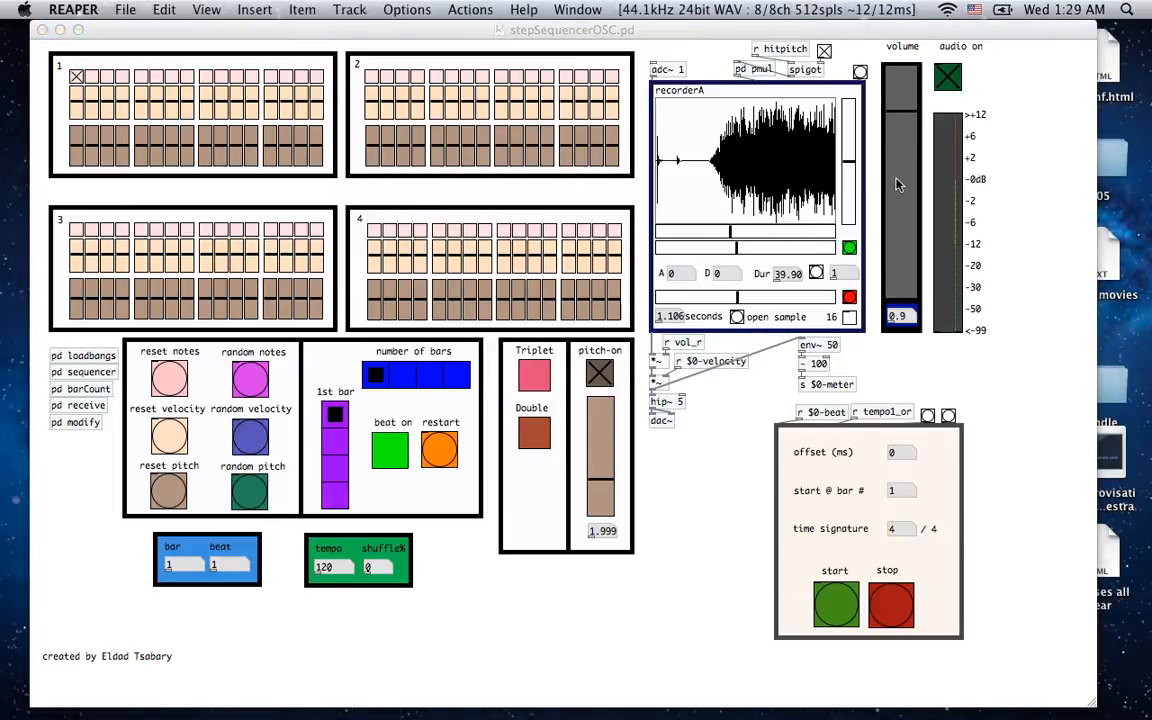
- Set the volume to 0.65 and turn the beat on with the first steps of beats 2, 3 and 4 in bar 1 also activated
left_click(898, 203)
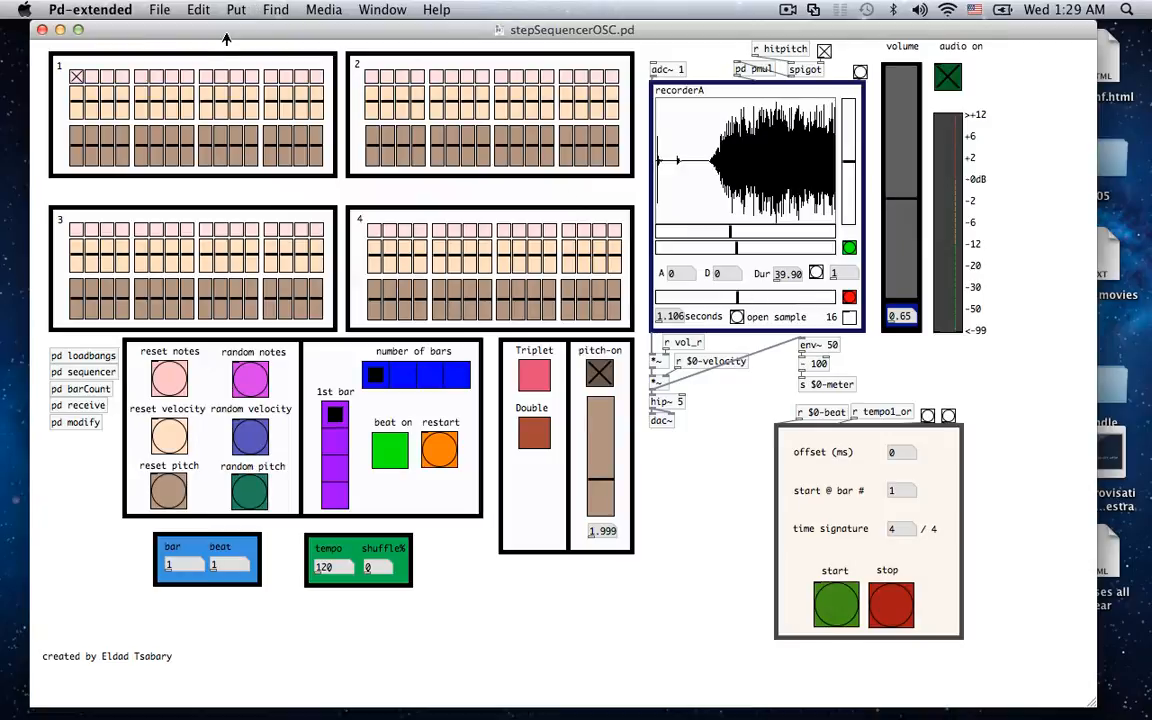
left_click(142, 79)
left_click(205, 78)
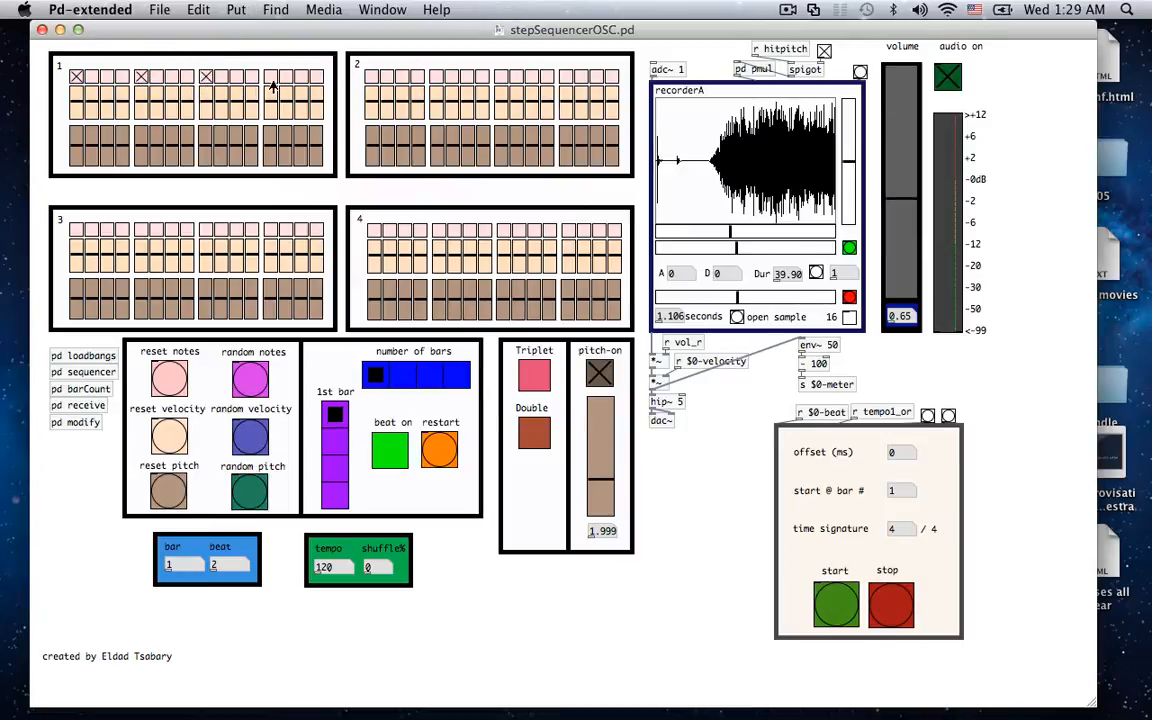
left_click(386, 452)
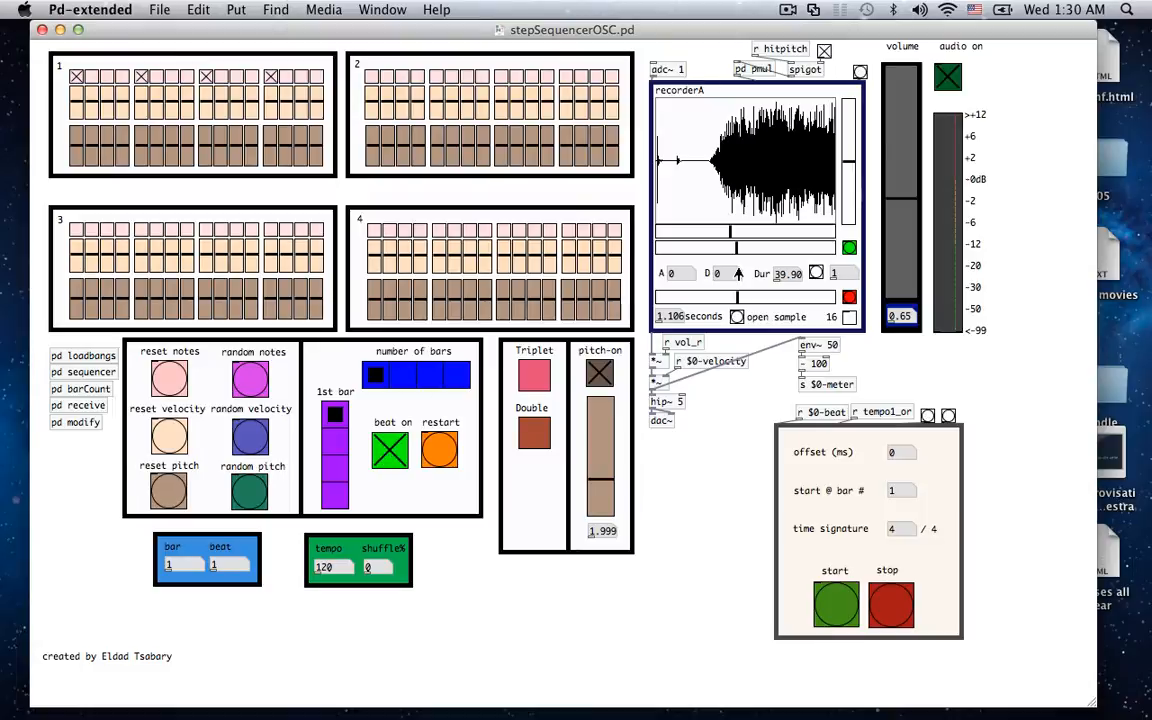
- Lower the volume to 0.51 and set recorderA's A and D envelope values to 2
left_click_drag(901, 217, 899, 242)
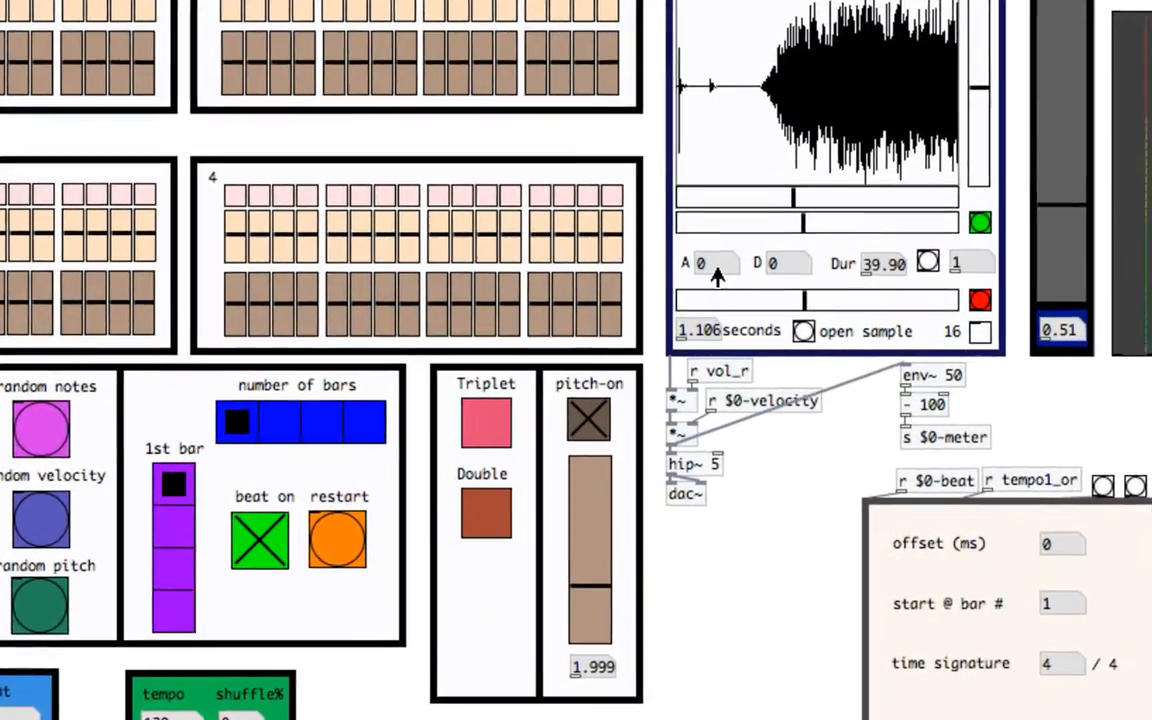
left_click_drag(688, 277, 688, 275)
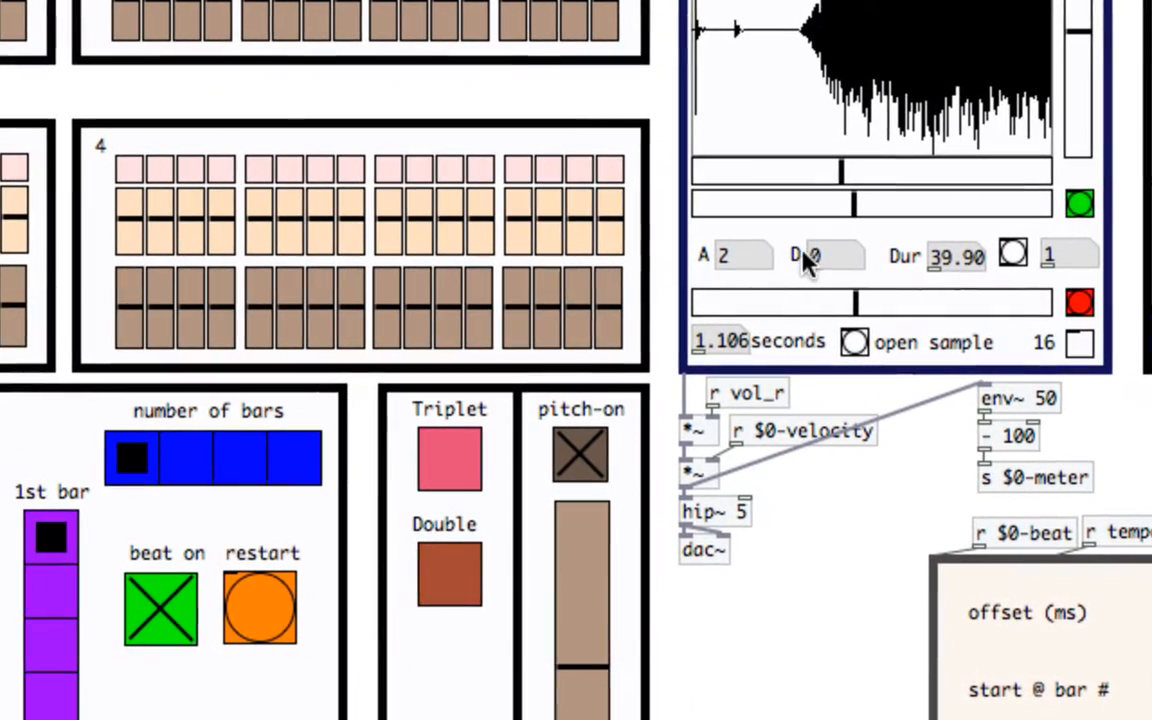
left_click_drag(815, 262, 815, 259)
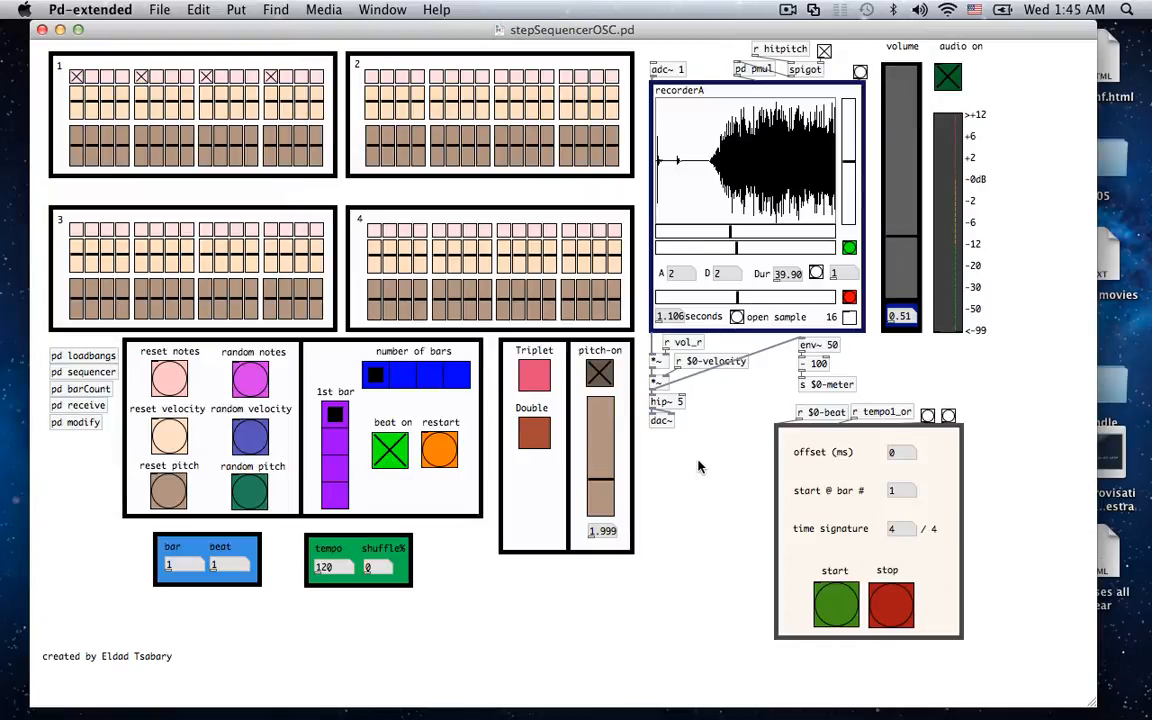
- Turn pitch-on off and set recorderA's playback speed to about 2.28
left_click(599, 376)
left_click(848, 127)
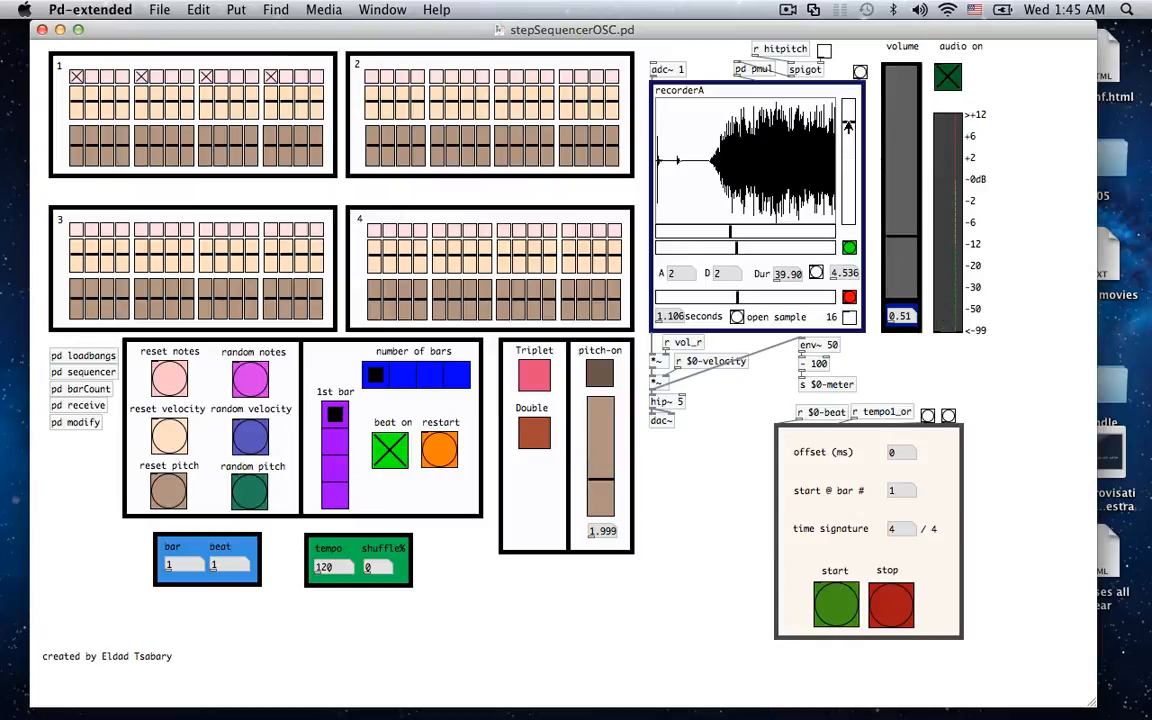
left_click_drag(848, 127, 848, 145)
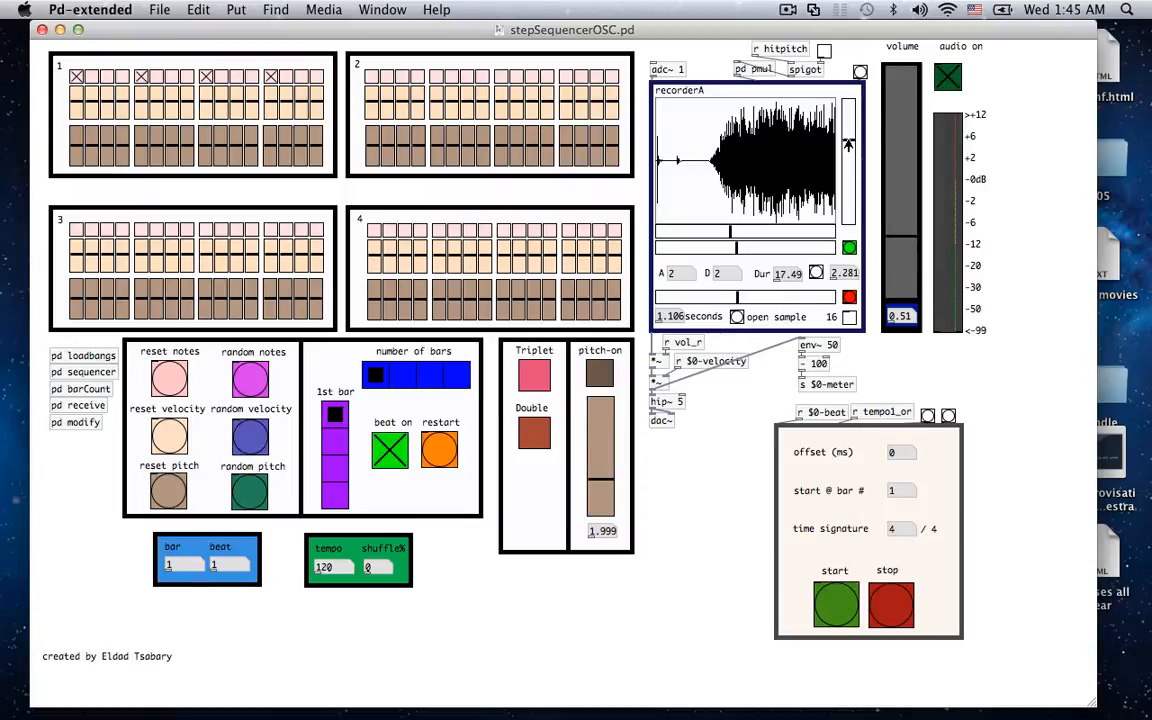
- Fill bar 1 with a denser pattern of active steps across all four beats and set recorderA's playback speed to about 2.36
left_click(120, 78)
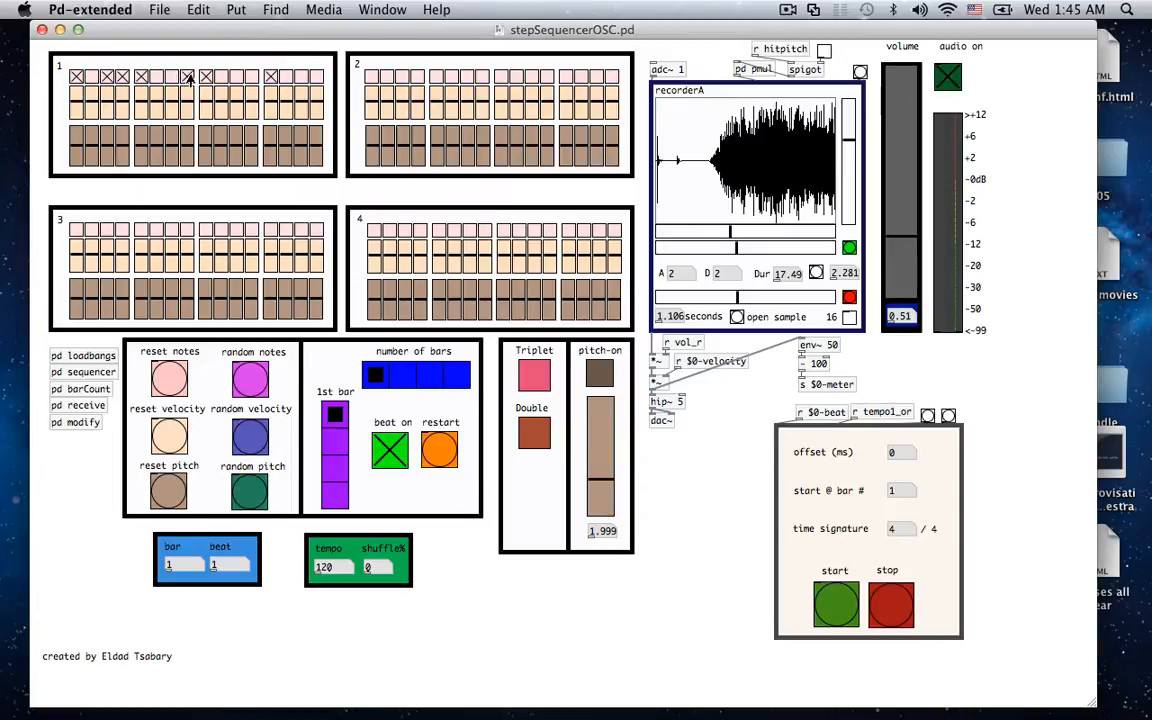
left_click(248, 81)
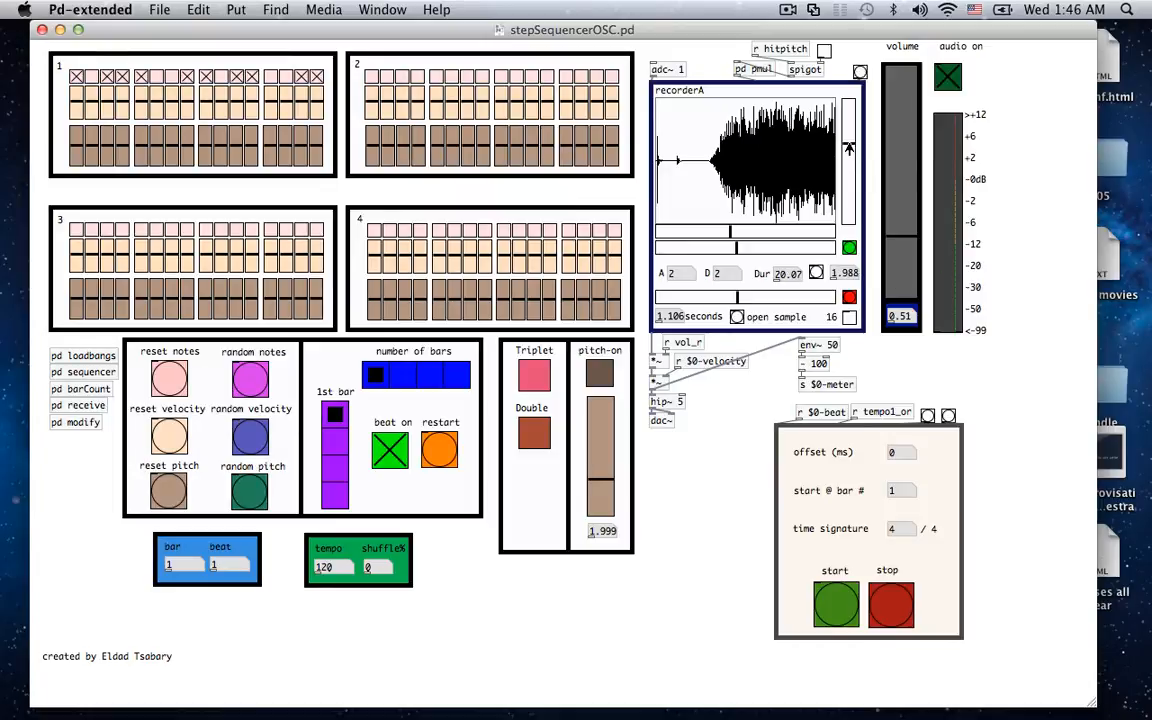
left_click_drag(850, 148, 848, 144)
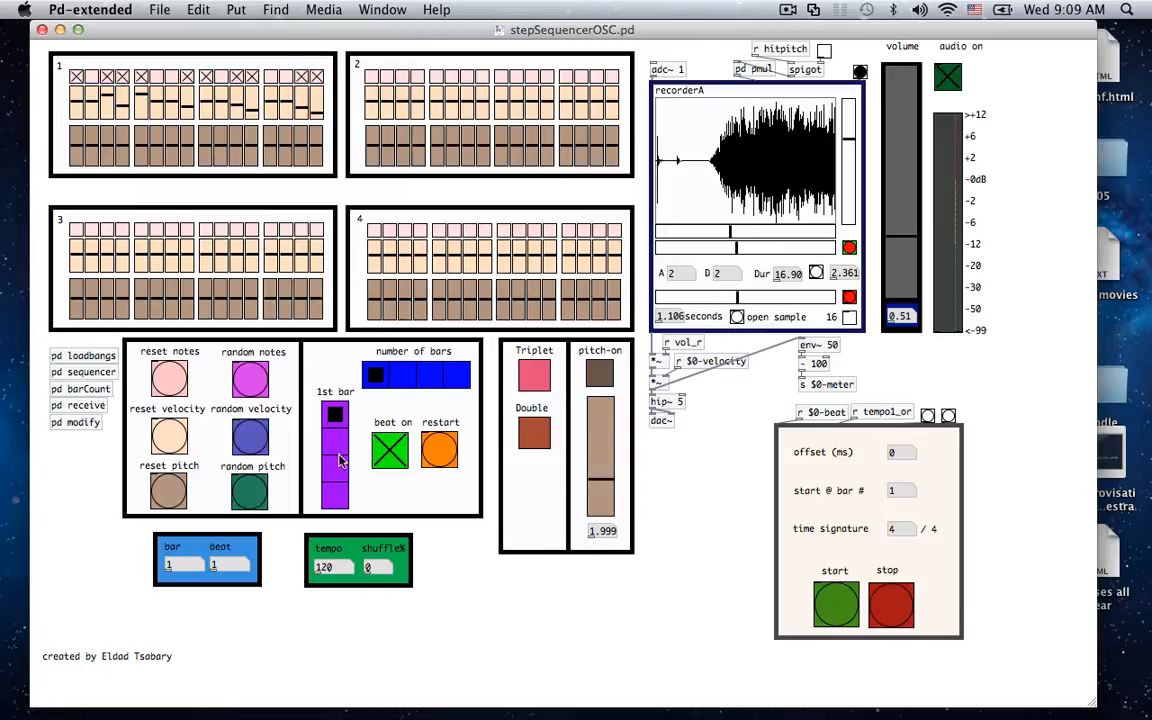
- Randomize the velocities in all four bars and reset them to their default level
left_click(245, 440)
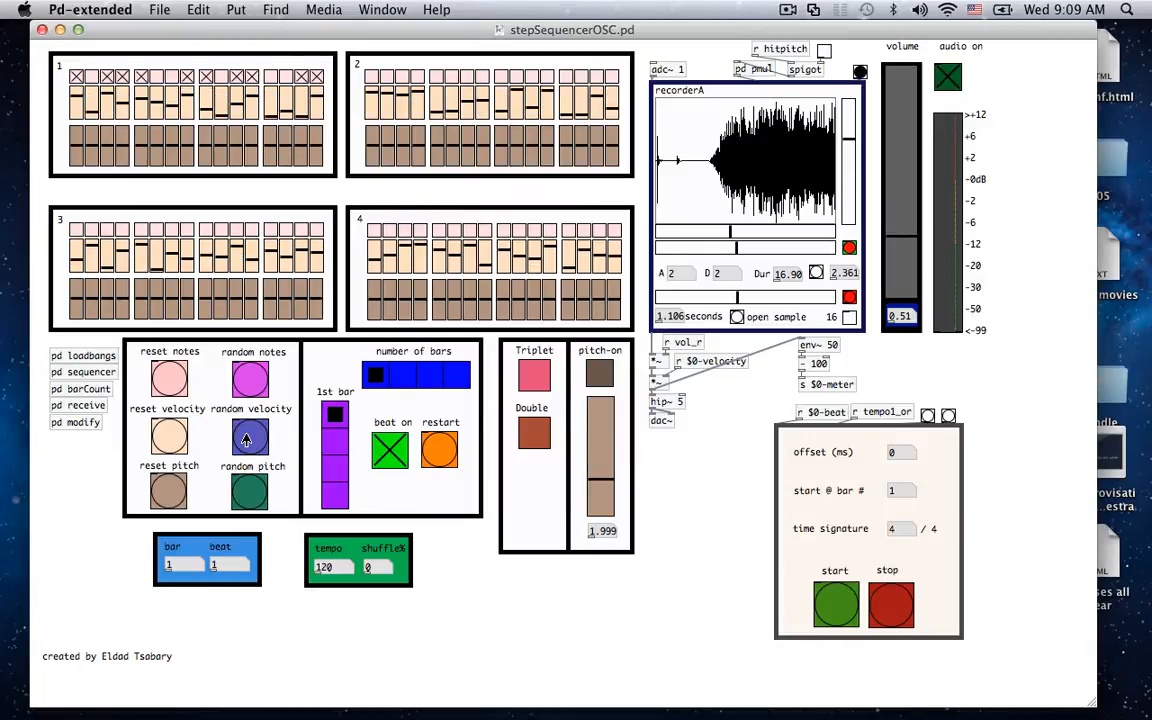
left_click(170, 440)
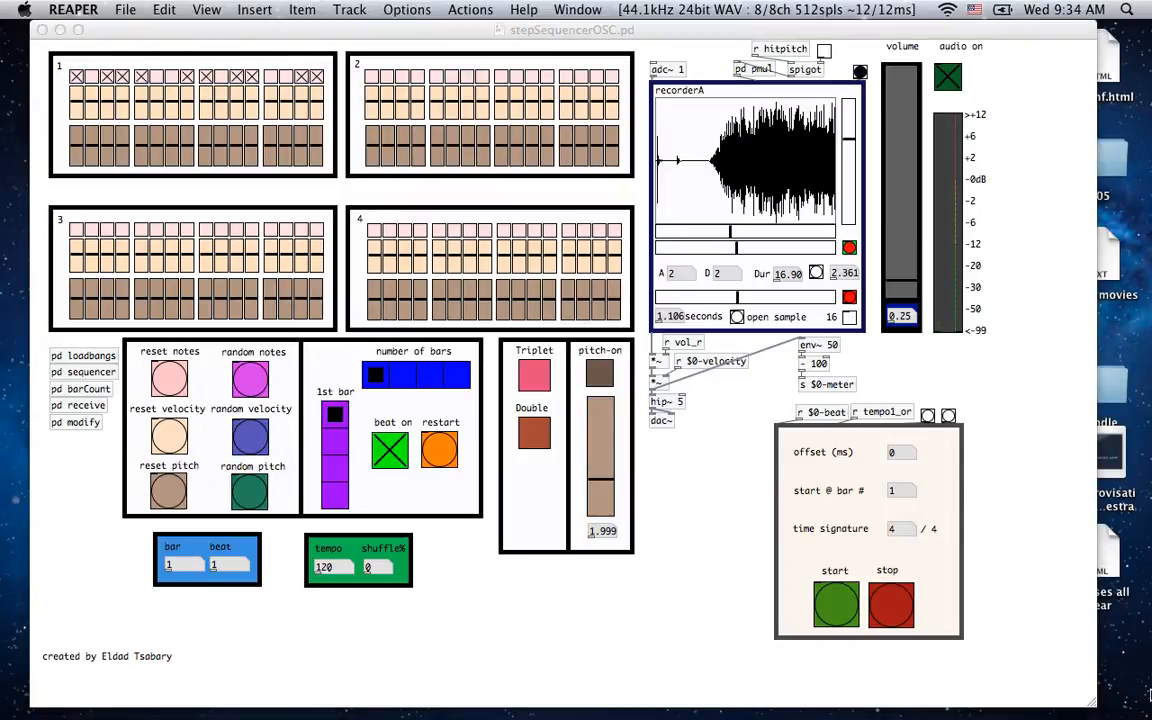
- Turn pitch-on on, randomize the pitches of all four bars twice and randomize their velocities
left_click(600, 376)
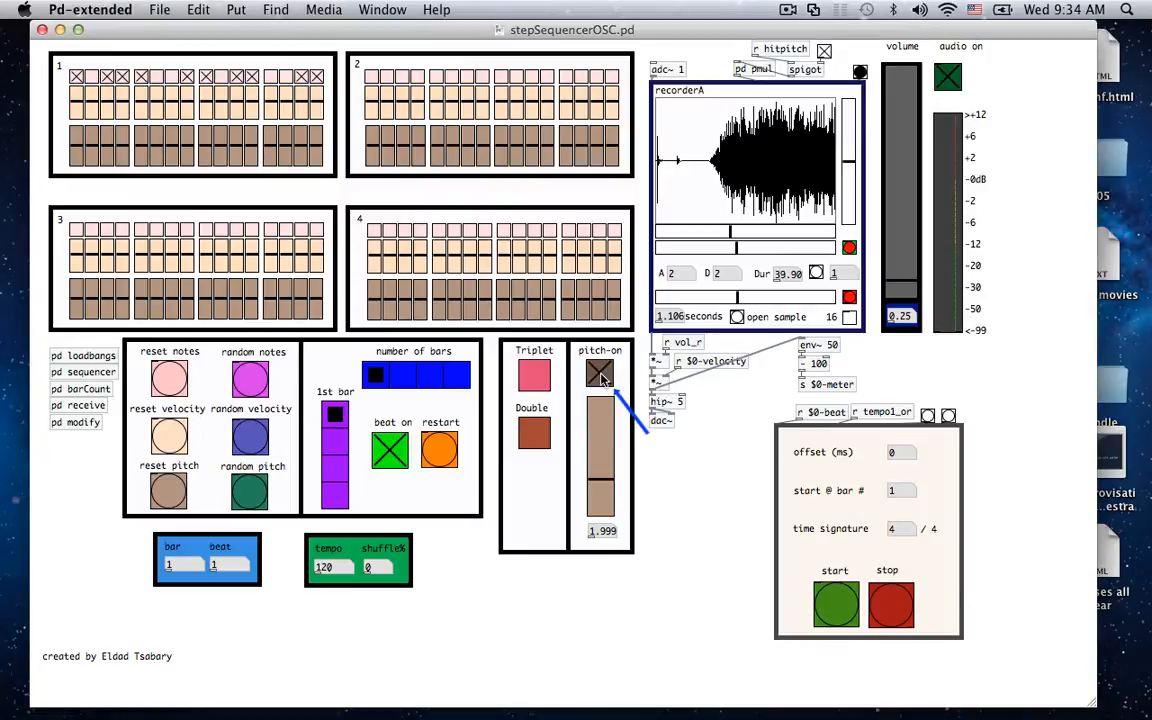
left_click(248, 493)
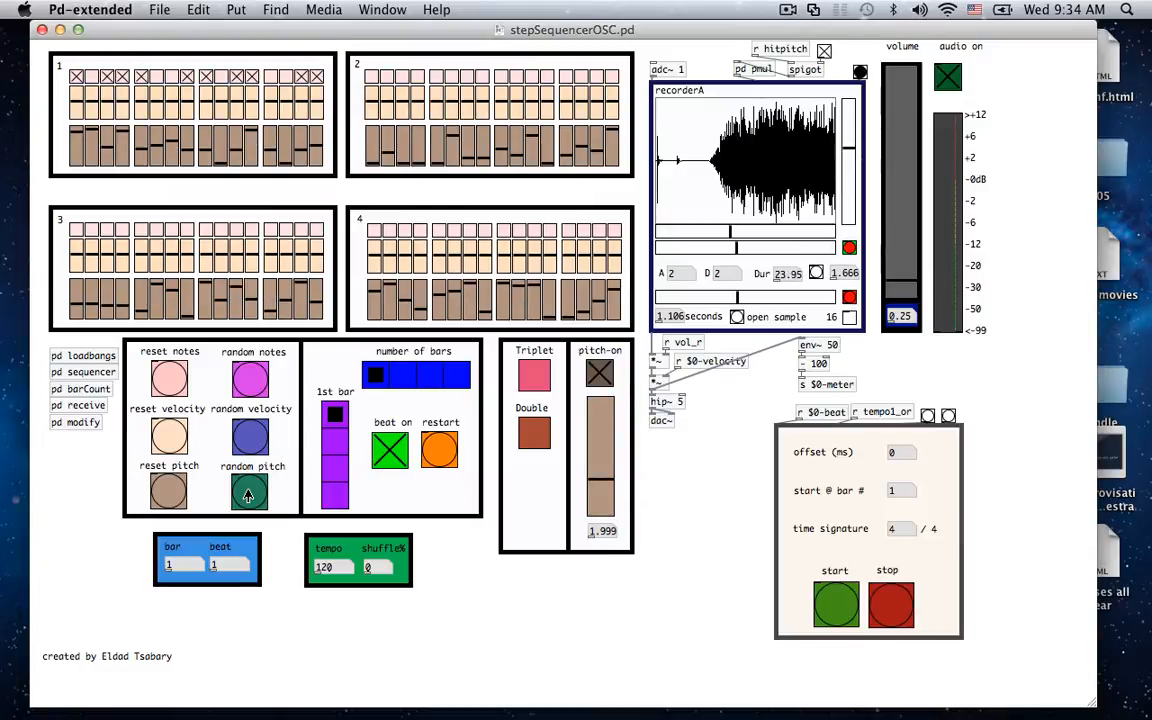
left_click(248, 494)
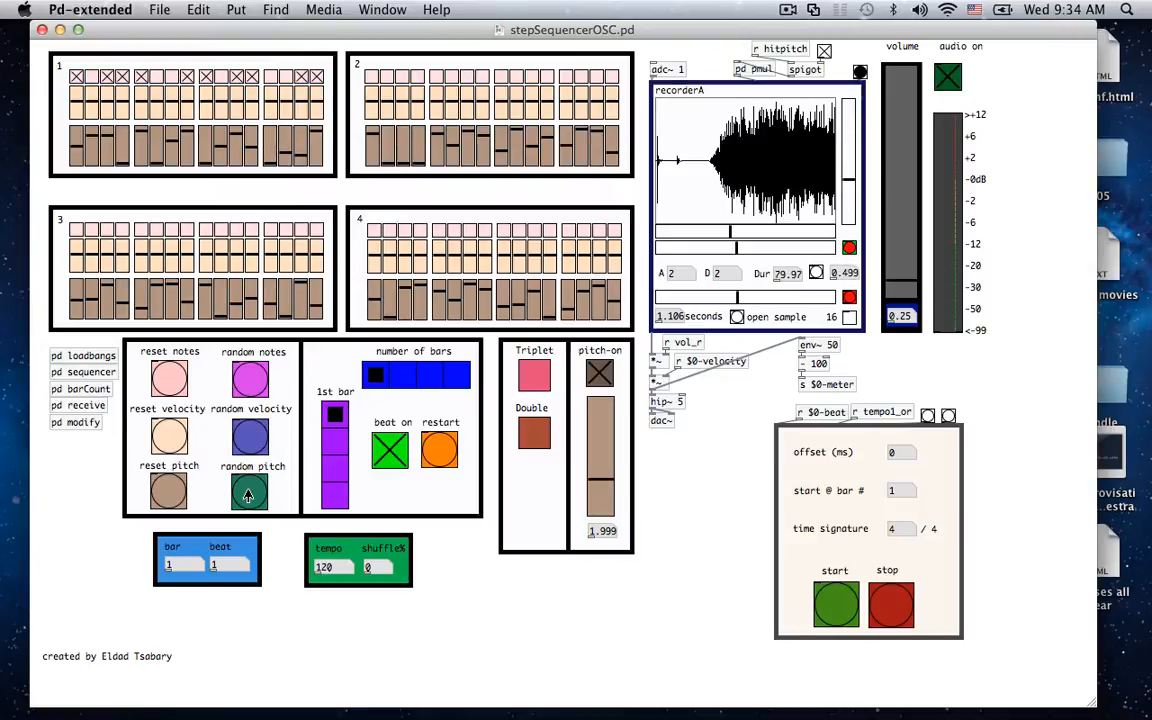
left_click(252, 438)
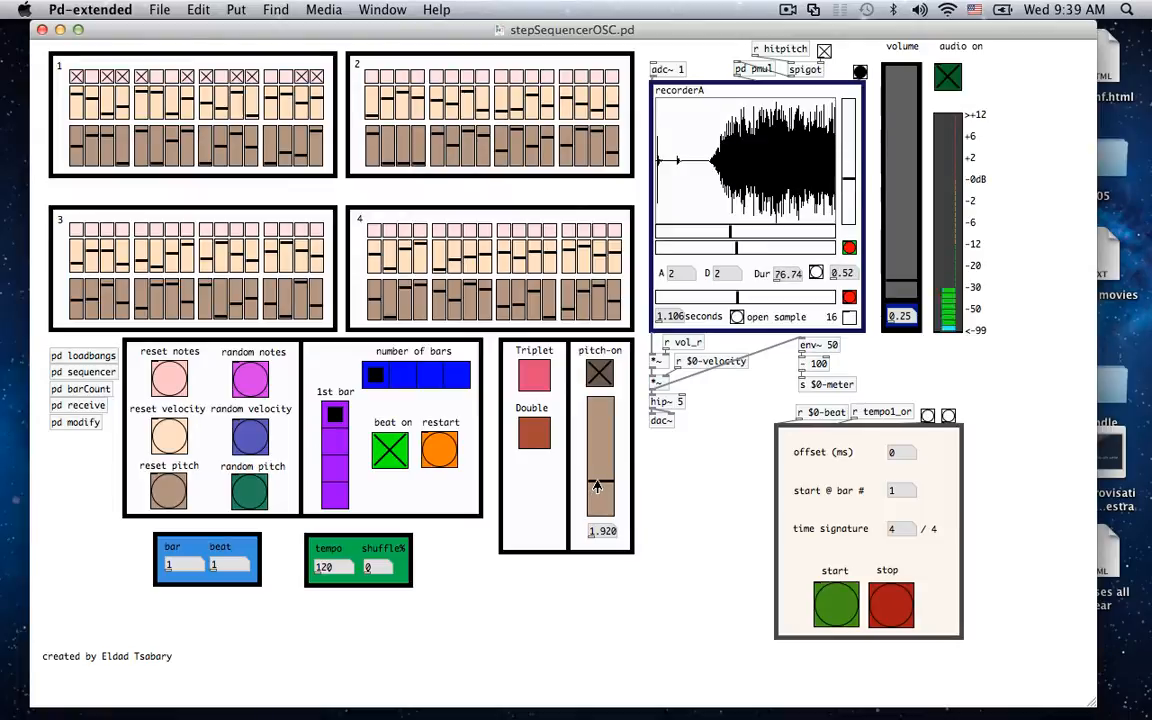
- Raise the pitch range to about 9.47 and lengthen recorderA's playback range
left_click_drag(595, 488, 597, 492)
left_click_drag(598, 496, 590, 415)
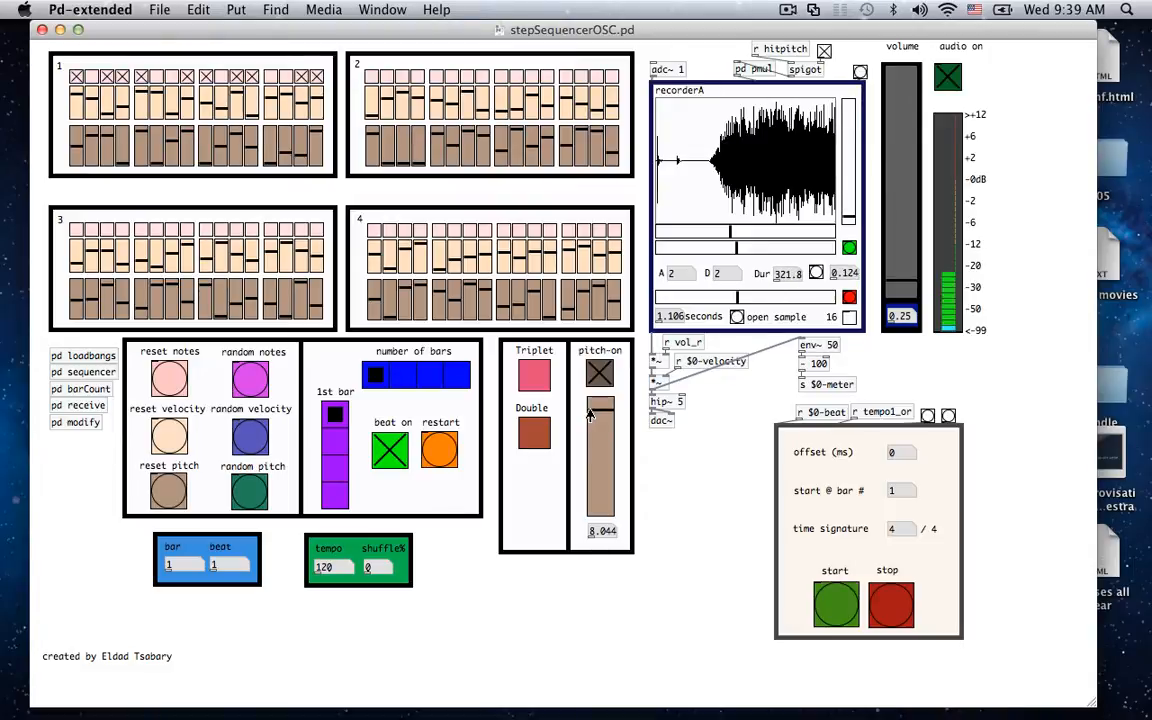
mouse_move(1150, 708)
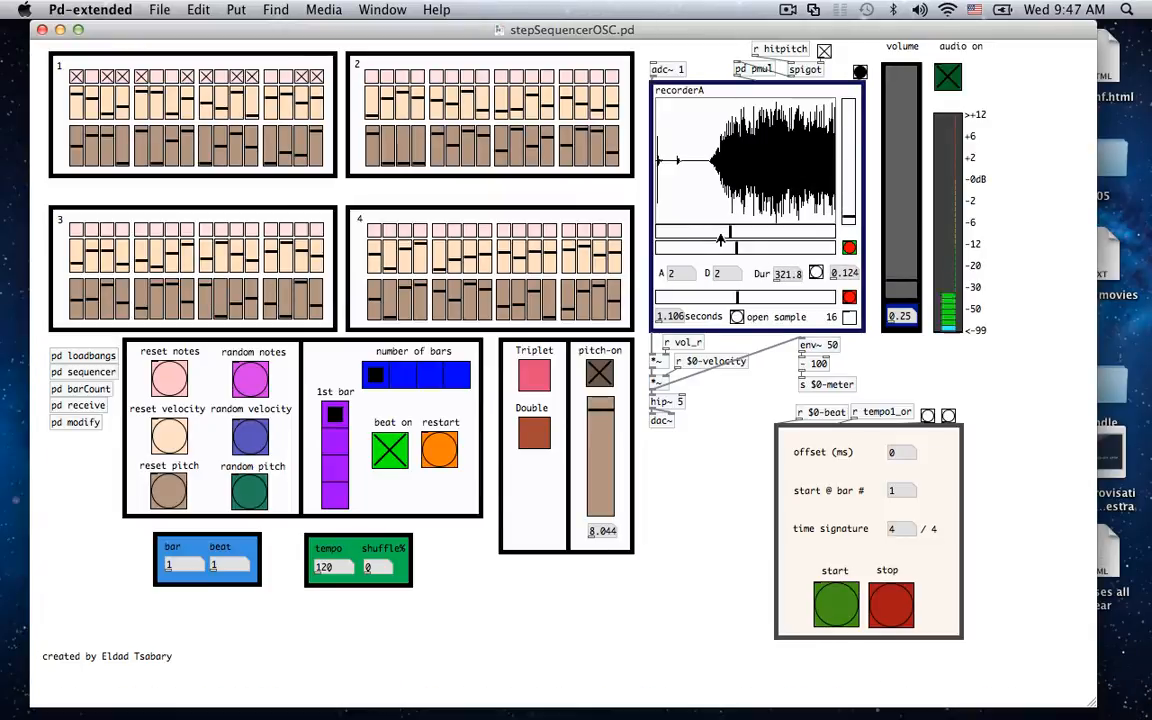
left_click_drag(730, 234, 736, 251)
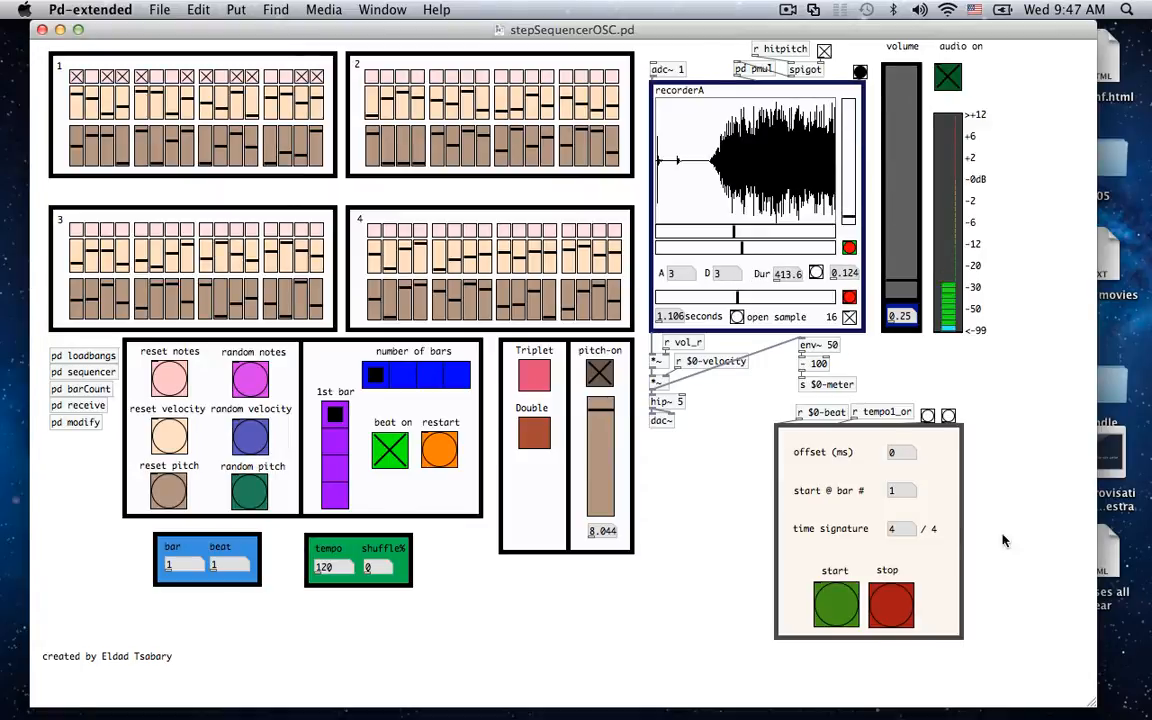
left_click_drag(604, 410, 600, 405)
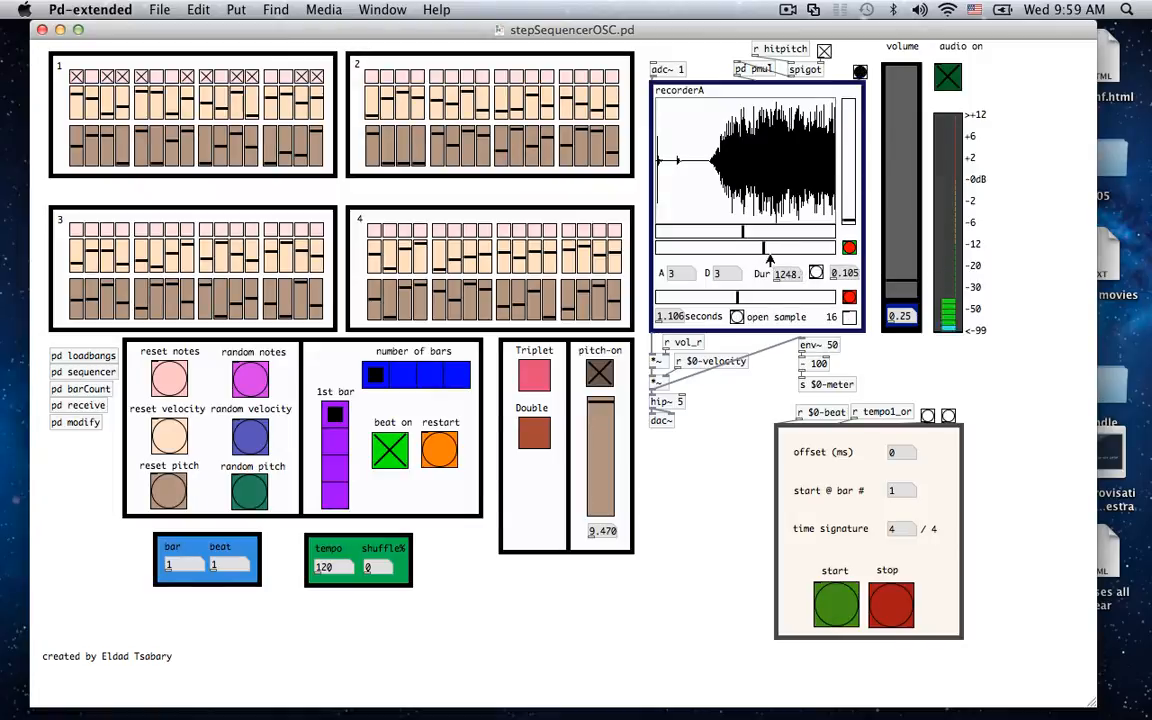
- Lower the pitch range to about 5.11 and try recorderA's 16 option on and off before and after the change
left_click(849, 316)
left_click(849, 316)
left_click_drag(596, 410, 592, 435)
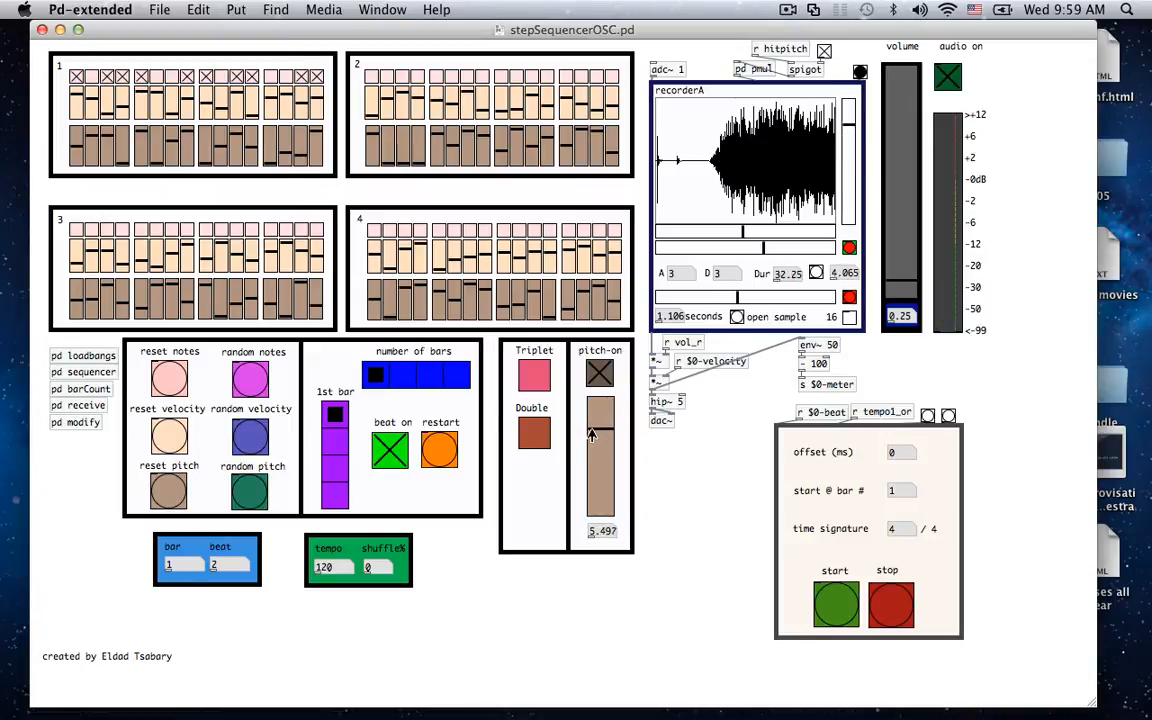
left_click(849, 318)
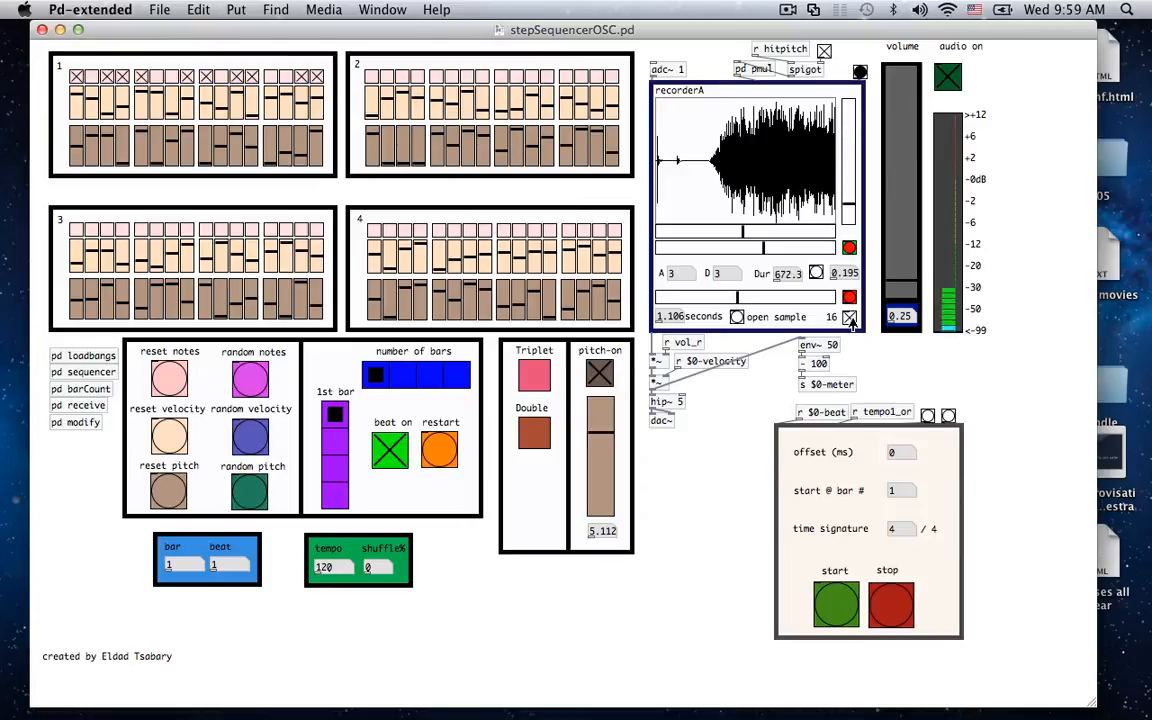
left_click(849, 318)
- Randomize the velocities once and the pitches twice, switching recorderA's 16 option on and off between the two pitch changes
left_click(244, 445)
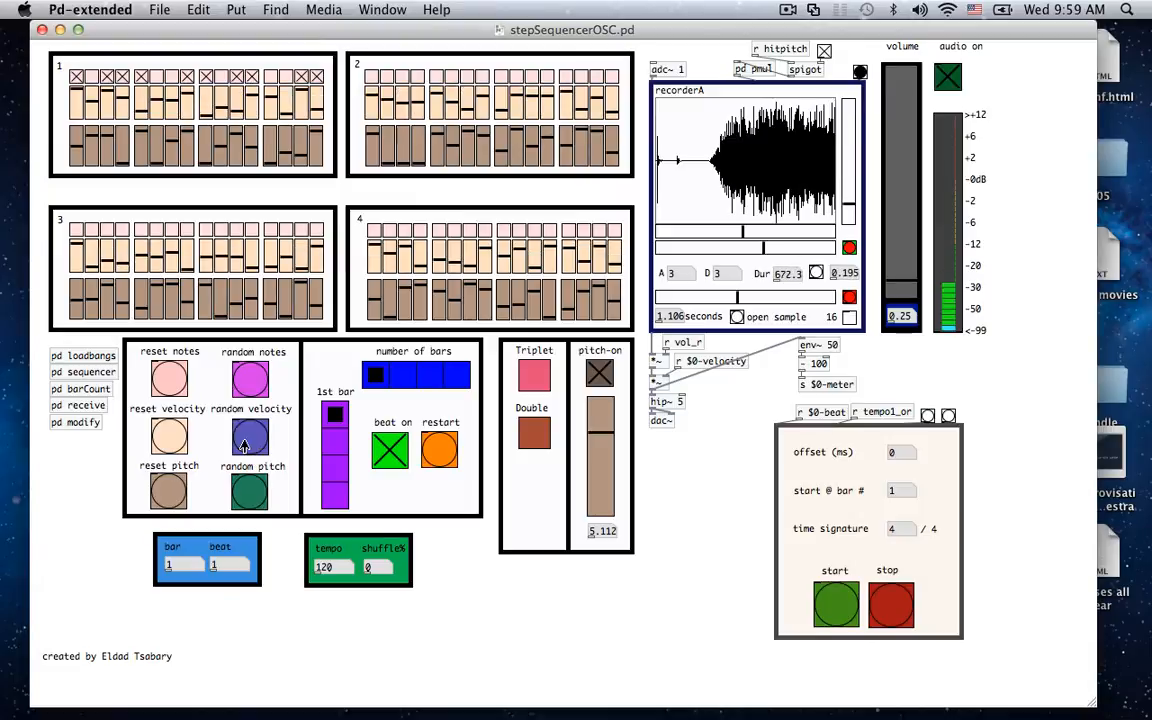
left_click(250, 488)
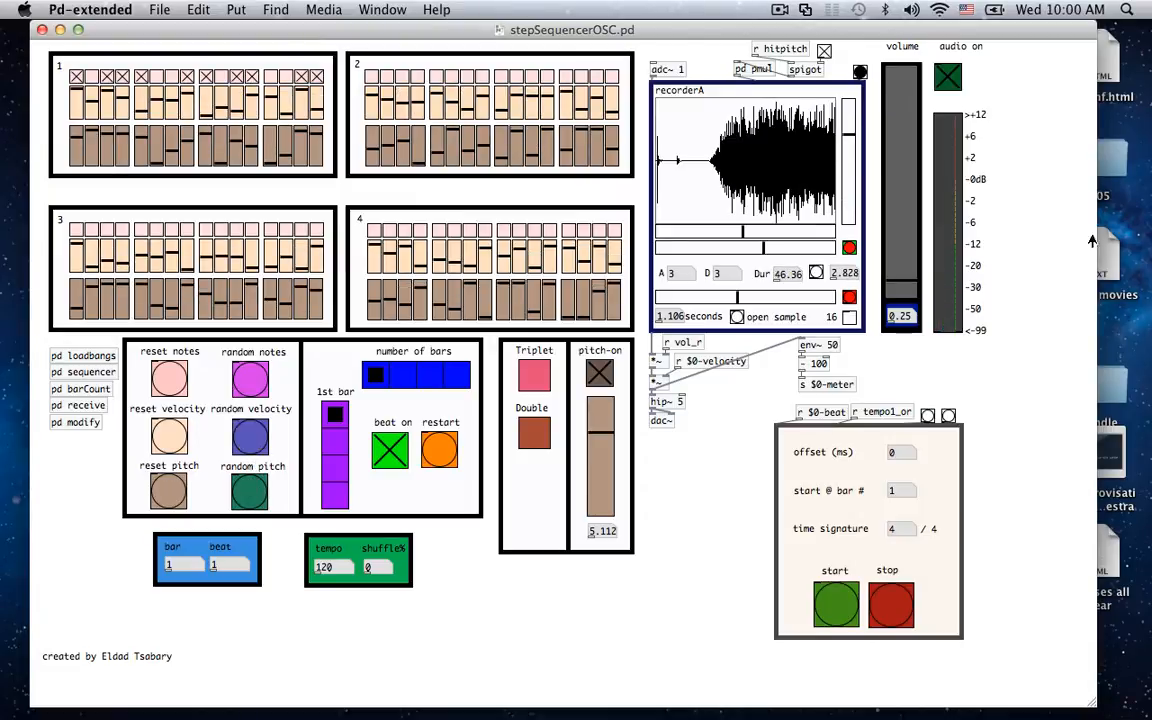
left_click(849, 317)
left_click(849, 318)
left_click(257, 481)
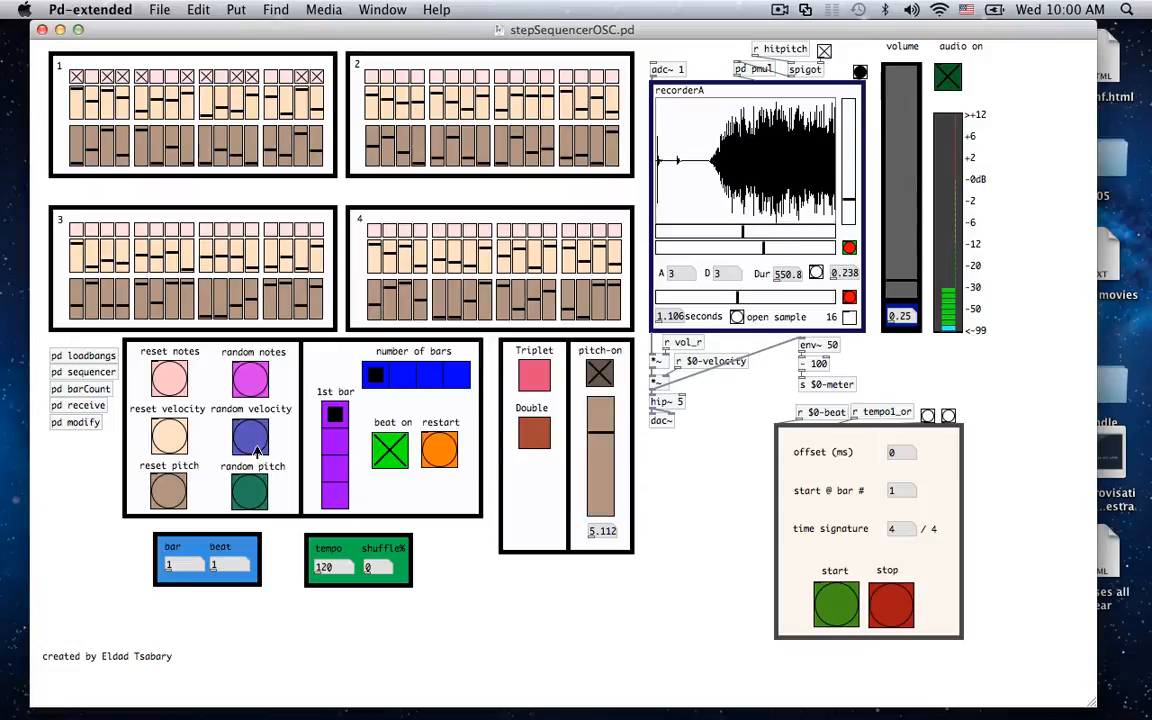
- Enable recorderA's 16 option and randomize the notes twice, plus the velocities and pitches of all four bars
left_click(849, 317)
left_click(257, 380)
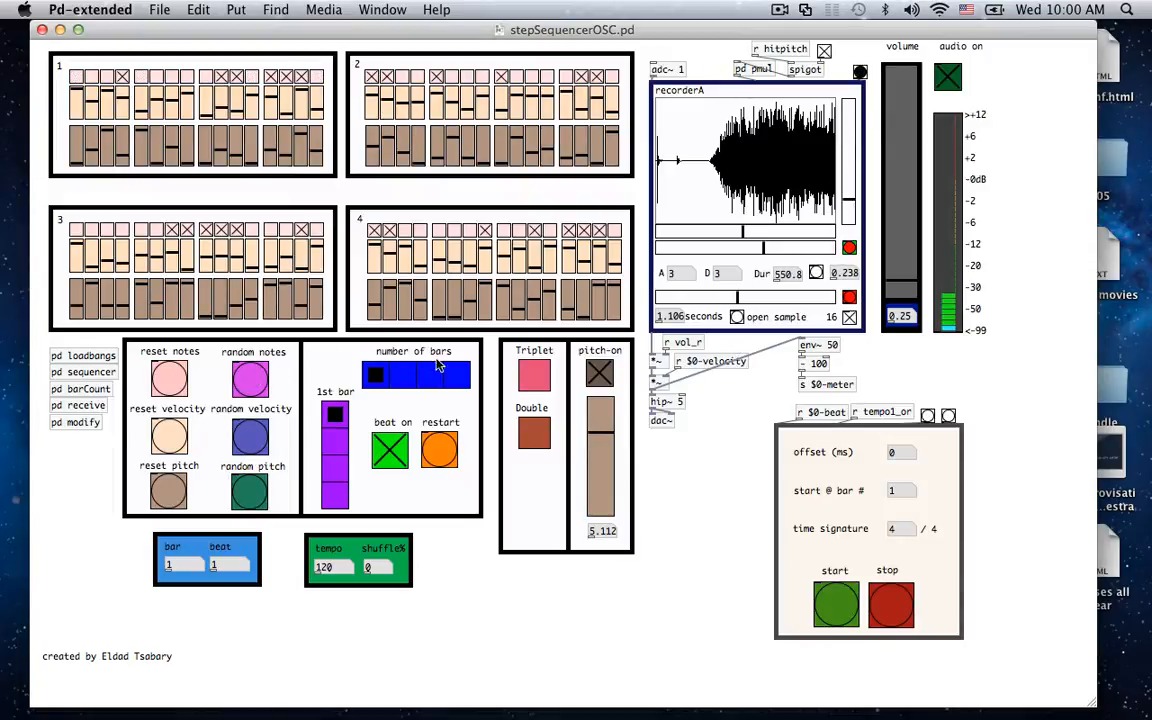
left_click(253, 385)
left_click(250, 437)
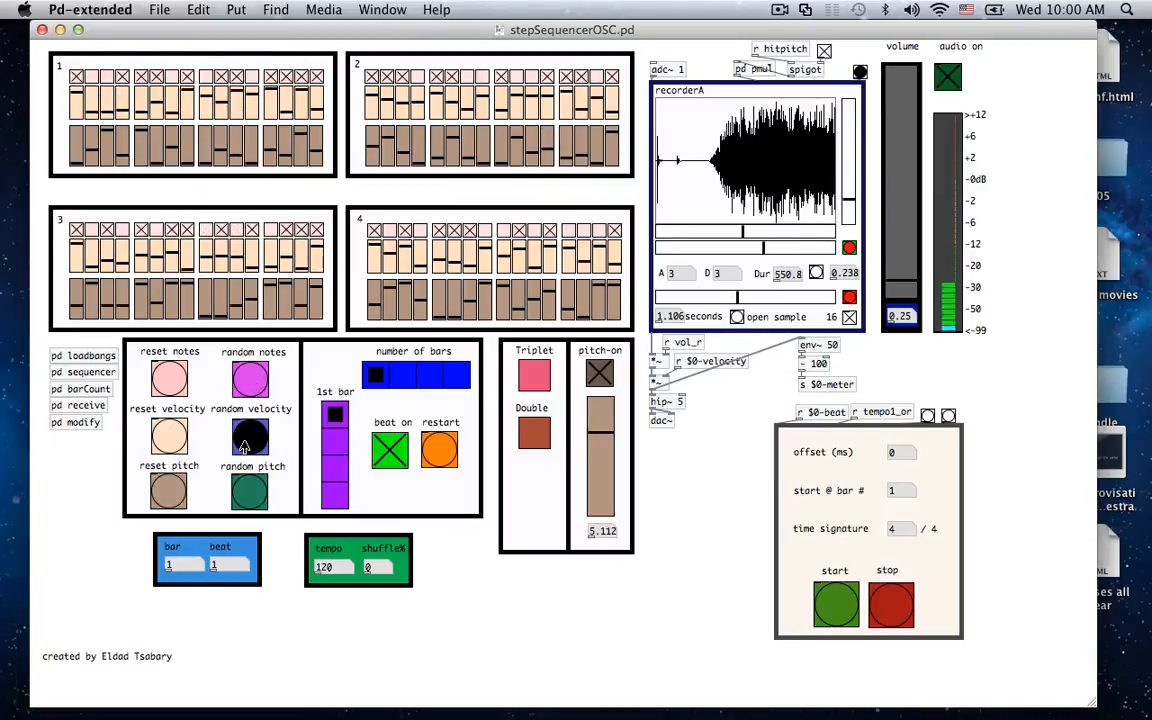
left_click(250, 490)
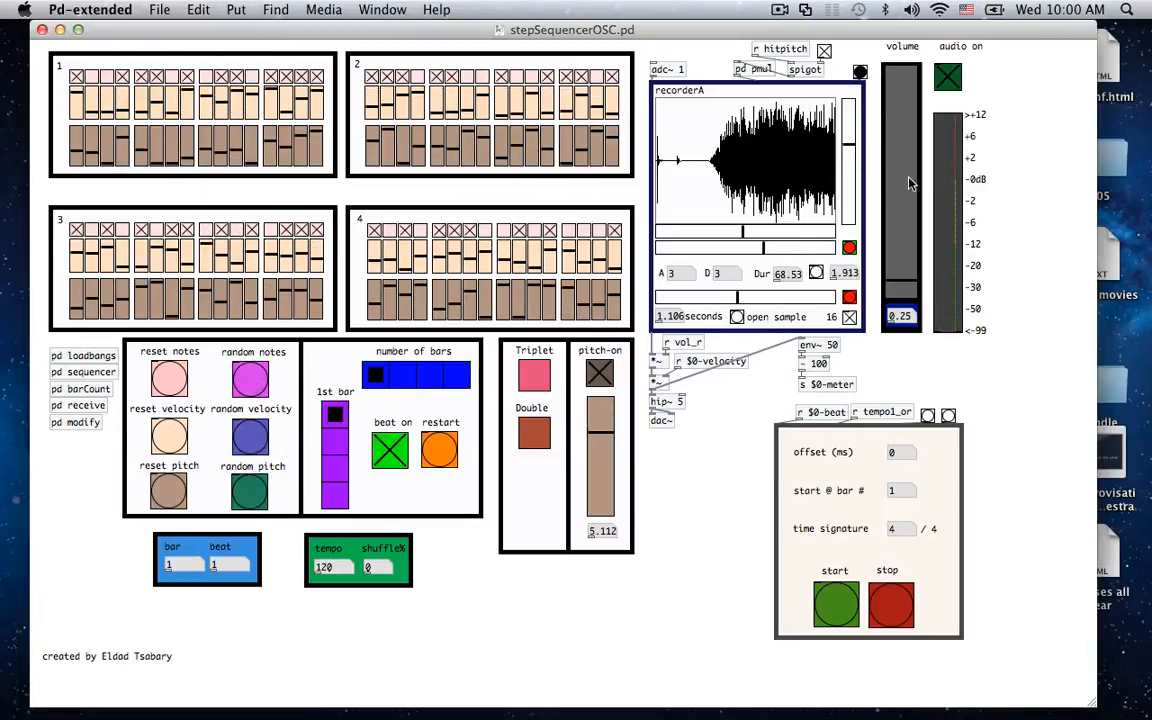
- Extend the end of recorderA's playback range while toggling the 16 option, and randomize the velocities and pitches again
left_click(849, 316)
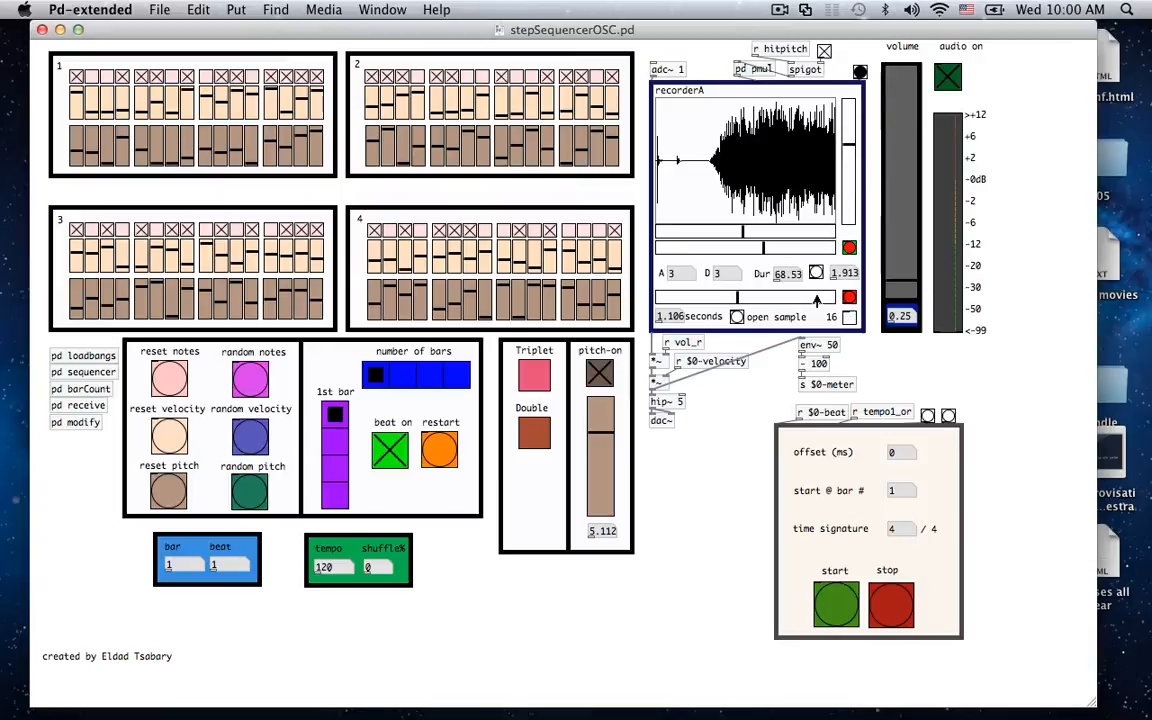
left_click_drag(762, 252, 773, 254)
left_click(848, 317)
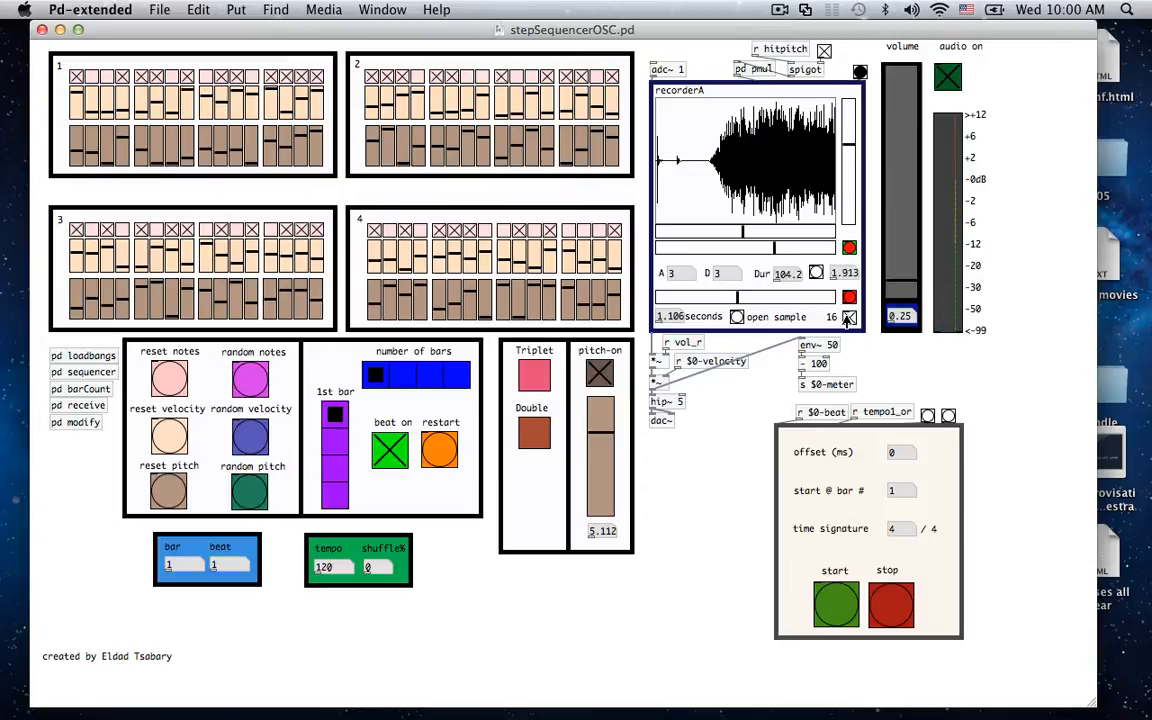
left_click(847, 319)
left_click(247, 487)
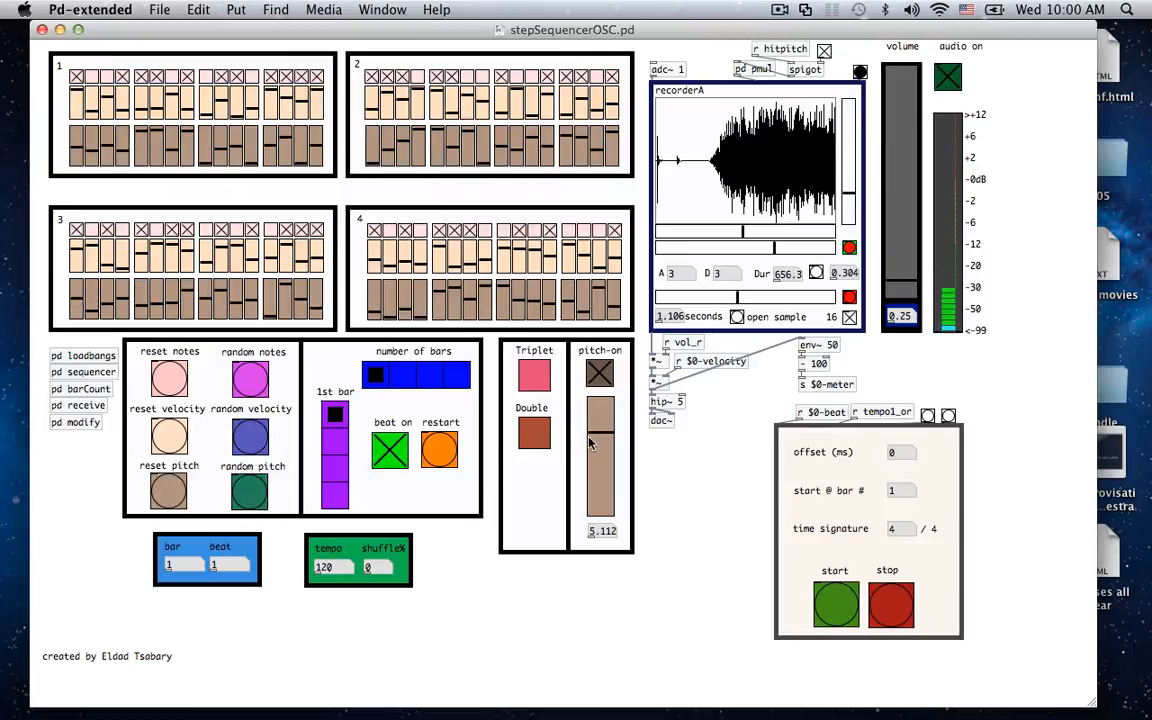
- Raise the pitch range to about 7.62 and randomize the pitches, velocities and notes of all four bars
left_click_drag(597, 440, 597, 377)
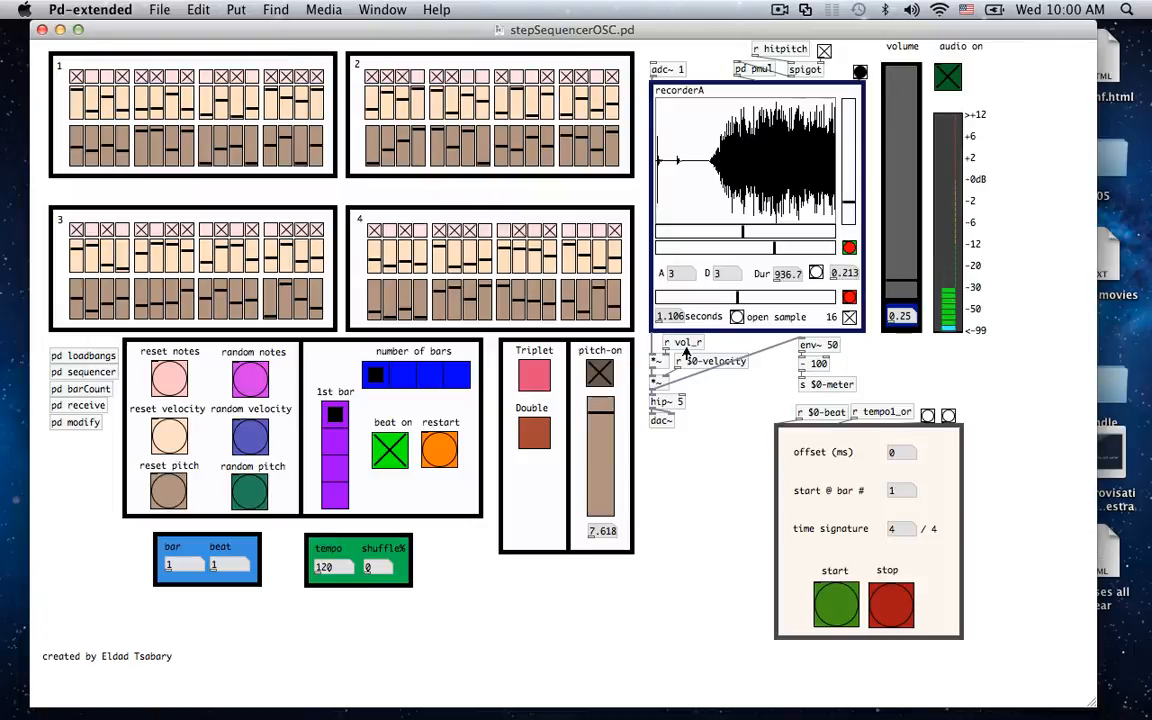
left_click(251, 491)
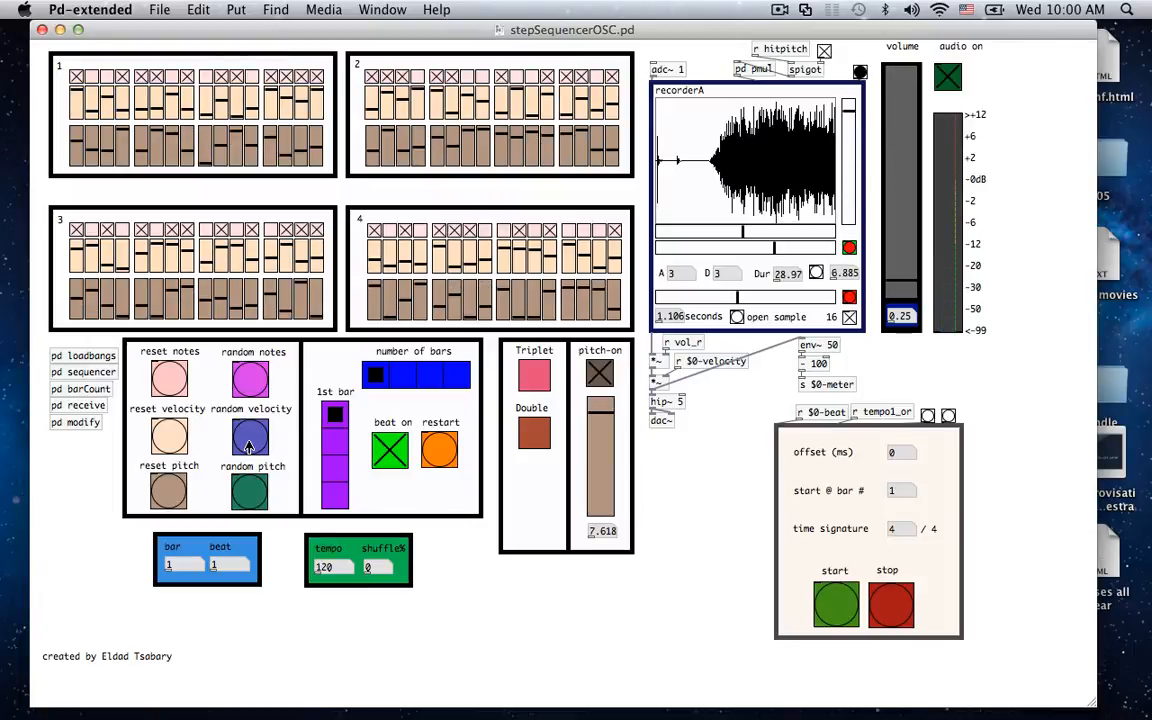
left_click(250, 441)
left_click(254, 385)
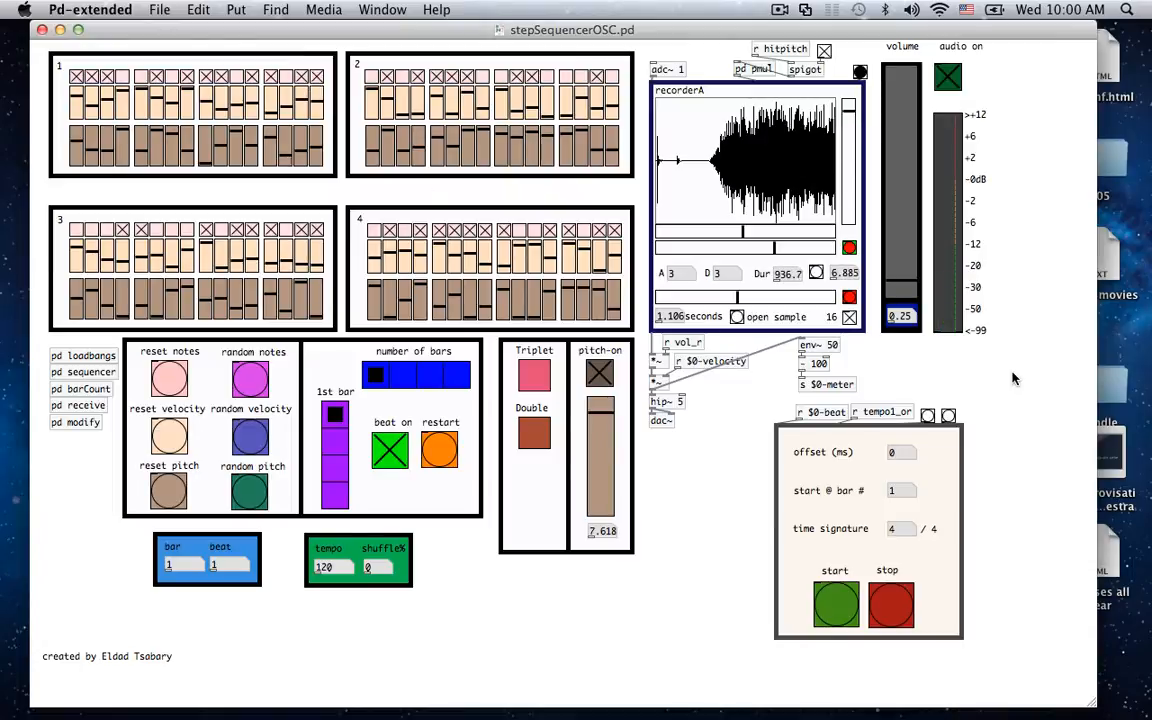
- Turn pitch-on off and lower recorderA's playback speed to about 0.12
left_click(599, 376)
left_click_drag(847, 170, 845, 221)
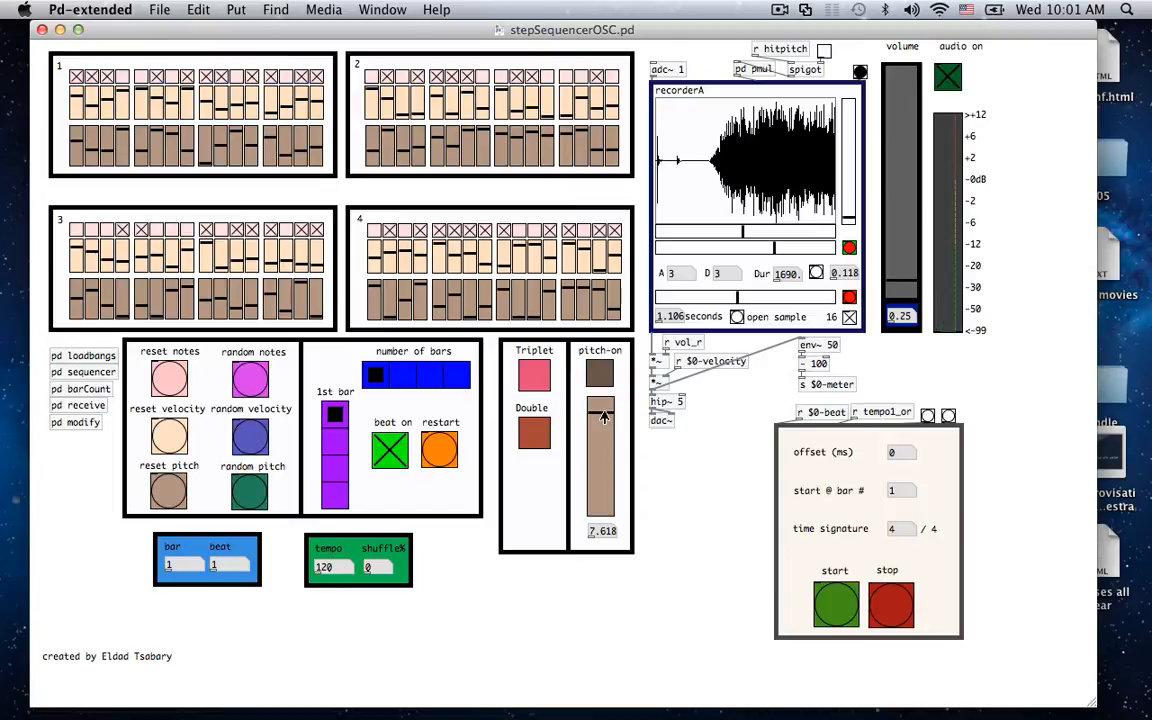
- Lower the pitch range to about 1.99 and bring recorderA's playback speed back up to about 1
left_click_drag(603, 418, 603, 496)
left_click_drag(853, 217, 853, 172)
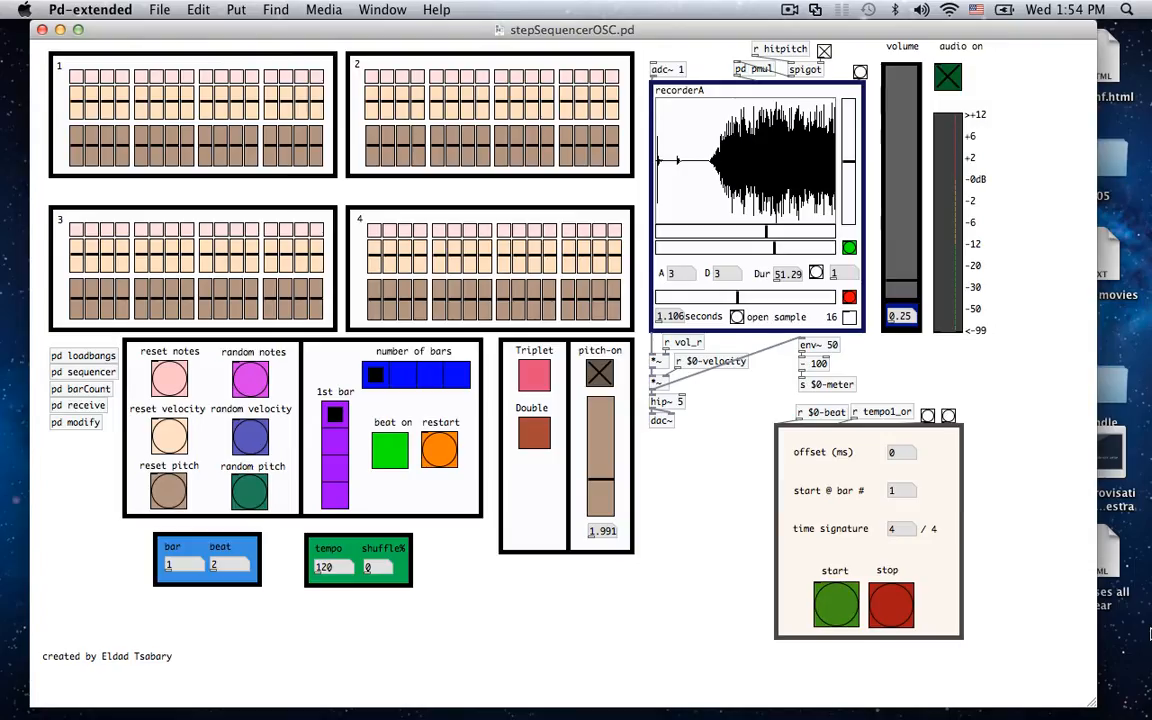
- Turn the beat on and fill all four bars with random notes
left_click(388, 448)
left_click(248, 378)
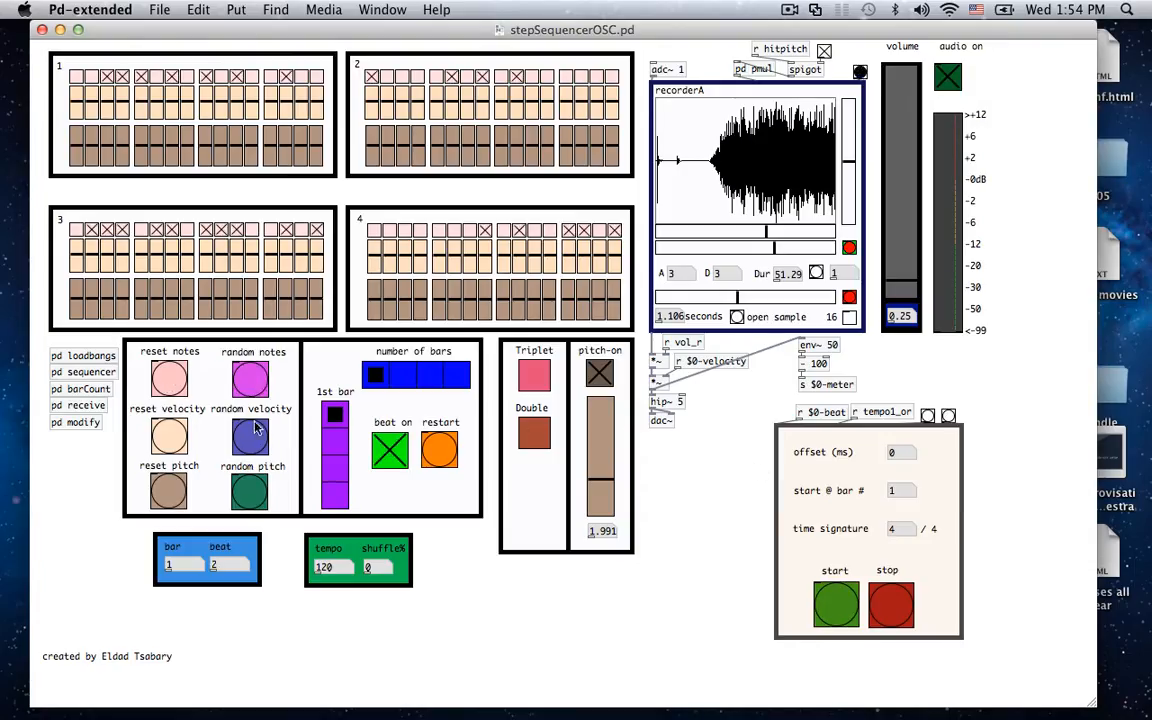
- Randomize the velocities and the pitches of all four bars
left_click(252, 433)
left_click(247, 490)
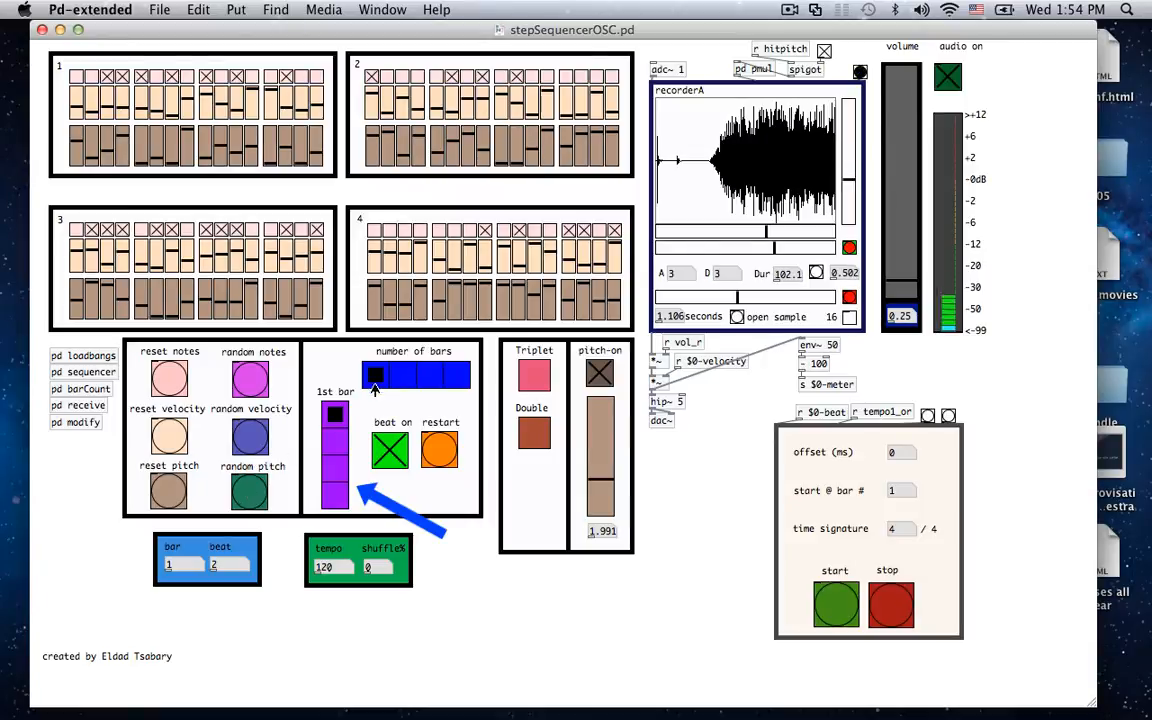
- During one-bar playback, switch the 1st bar setting through bars 2, 3, 4, 1, 3 and 2
left_click(333, 442)
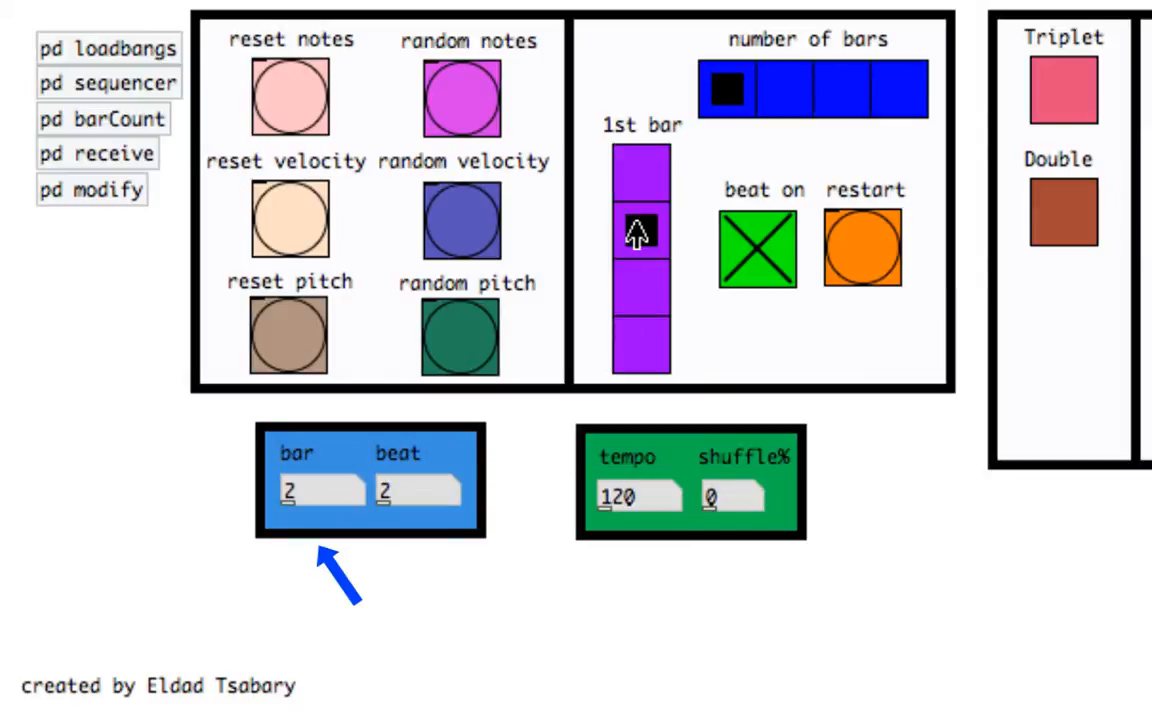
left_click(637, 290)
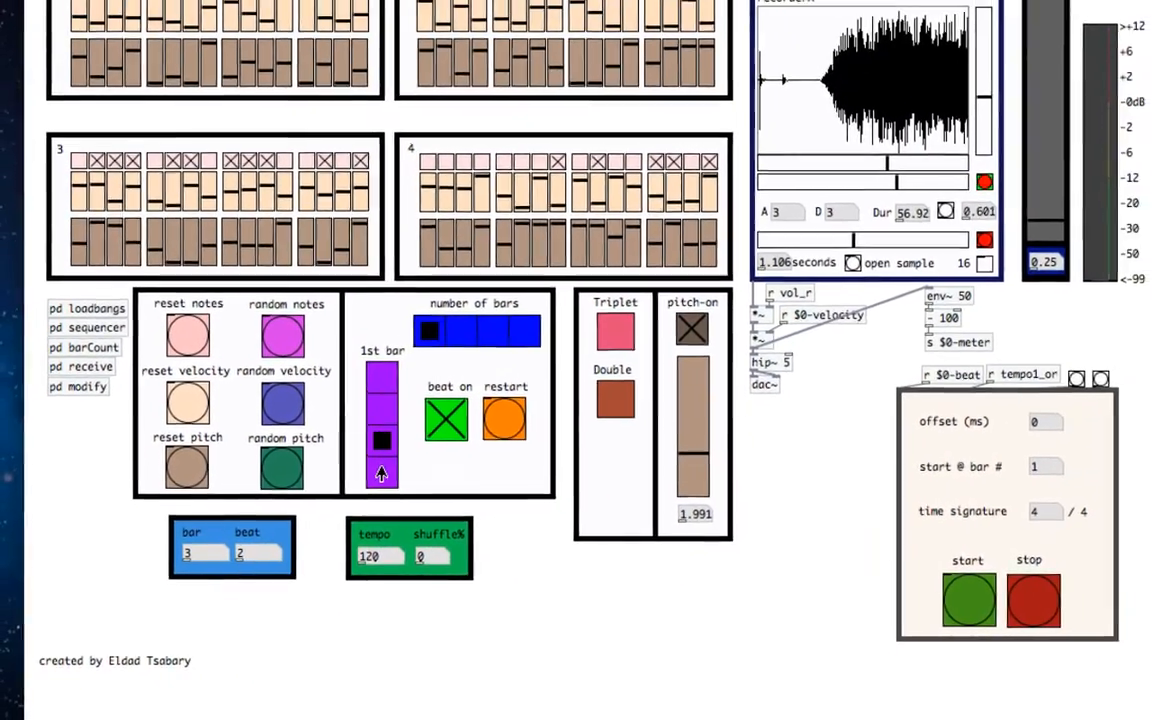
left_click(381, 473)
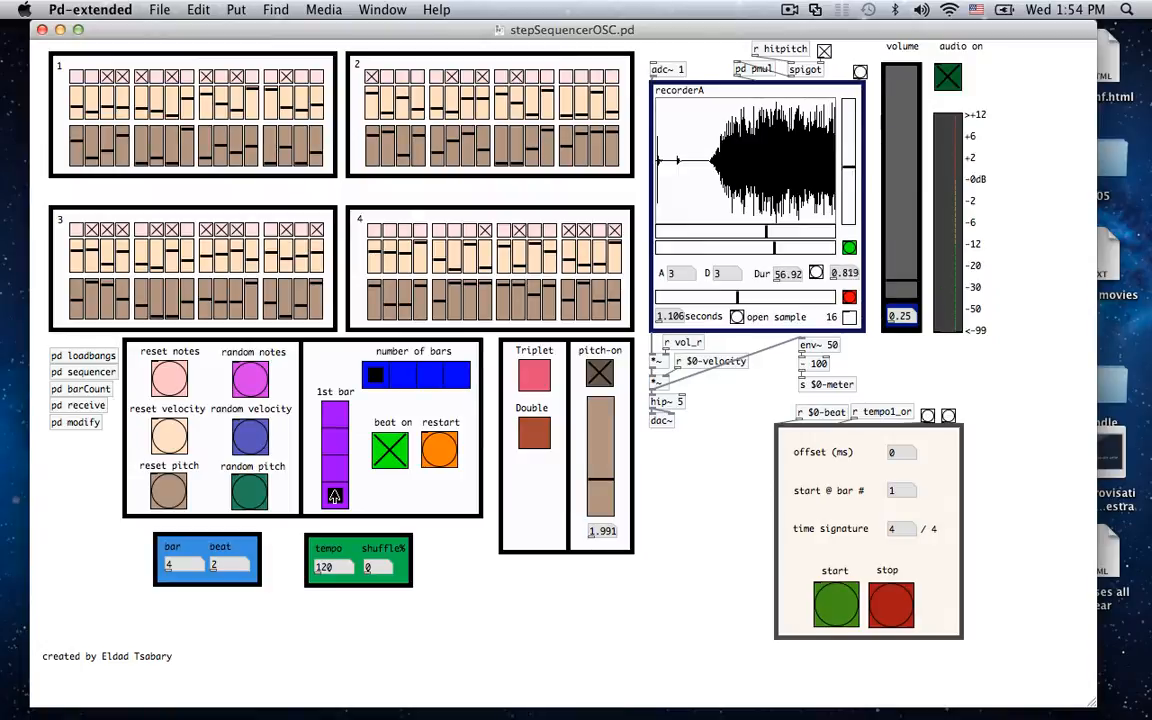
left_click(341, 407)
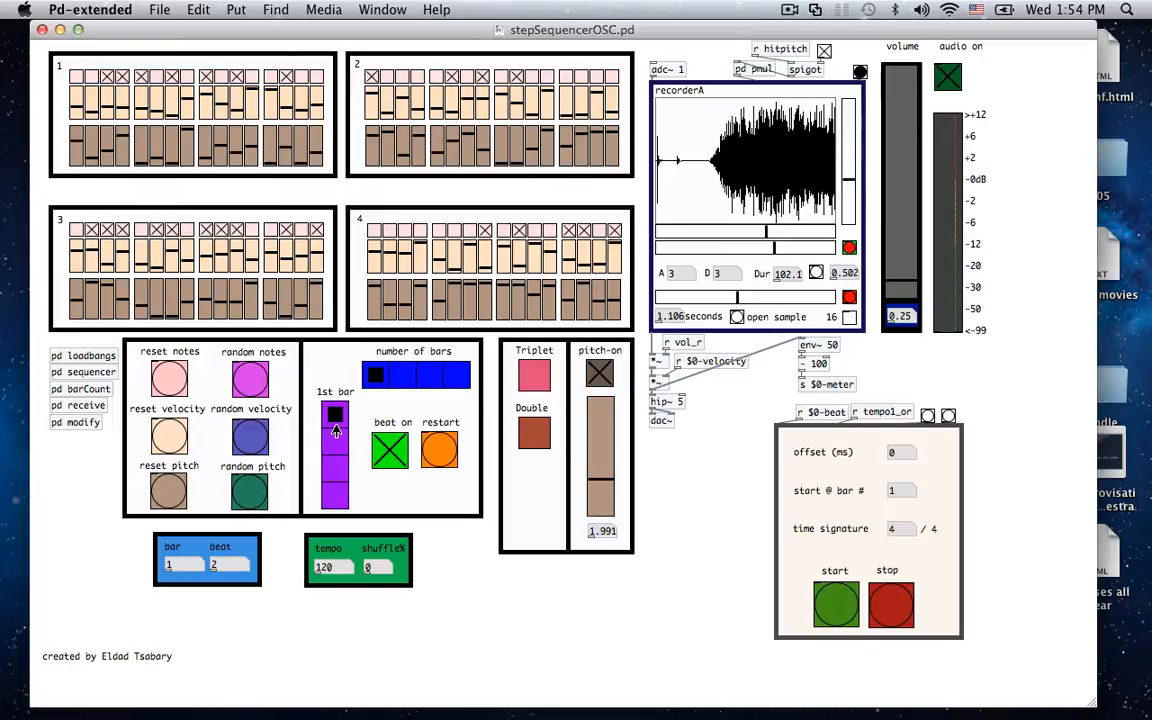
left_click(334, 467)
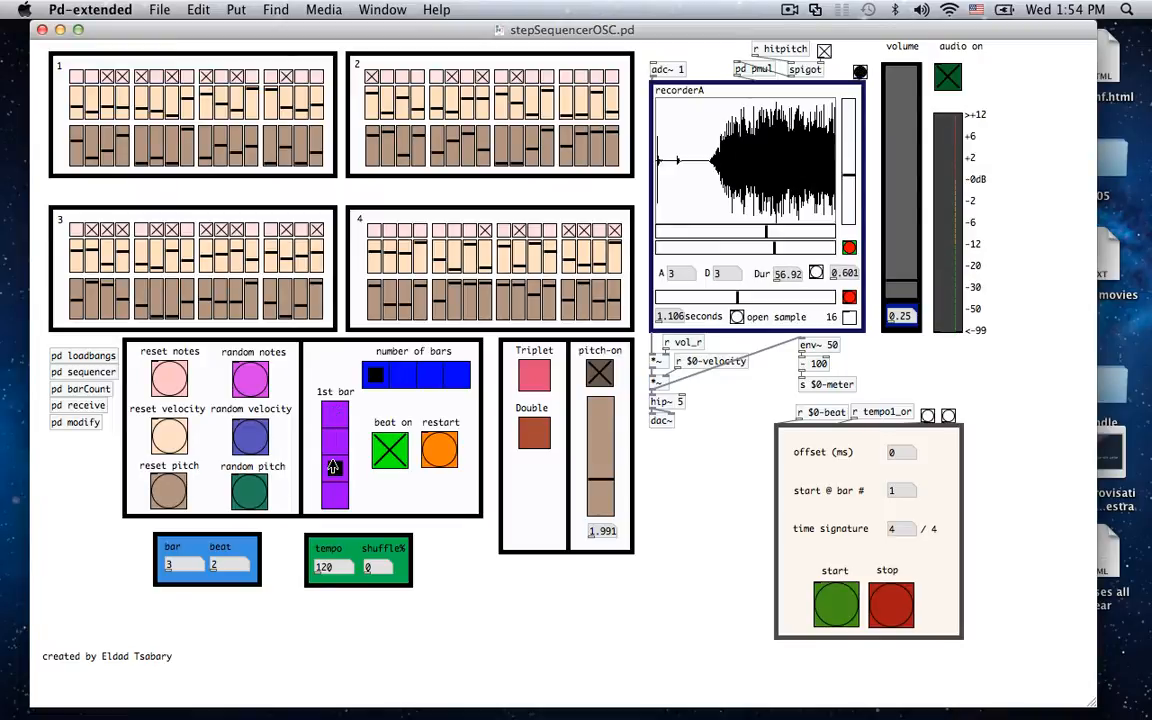
left_click(334, 441)
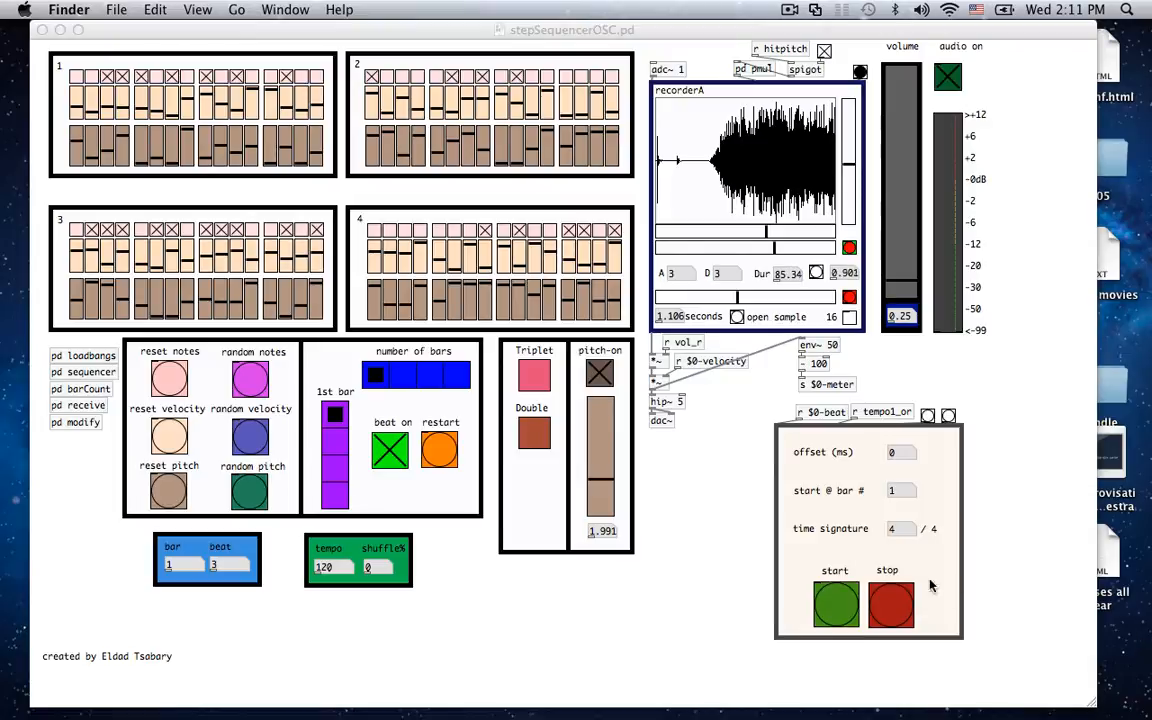
- Set the number of bars to 2 and randomize the notes, velocities and pitches of all four bars
left_click(400, 378)
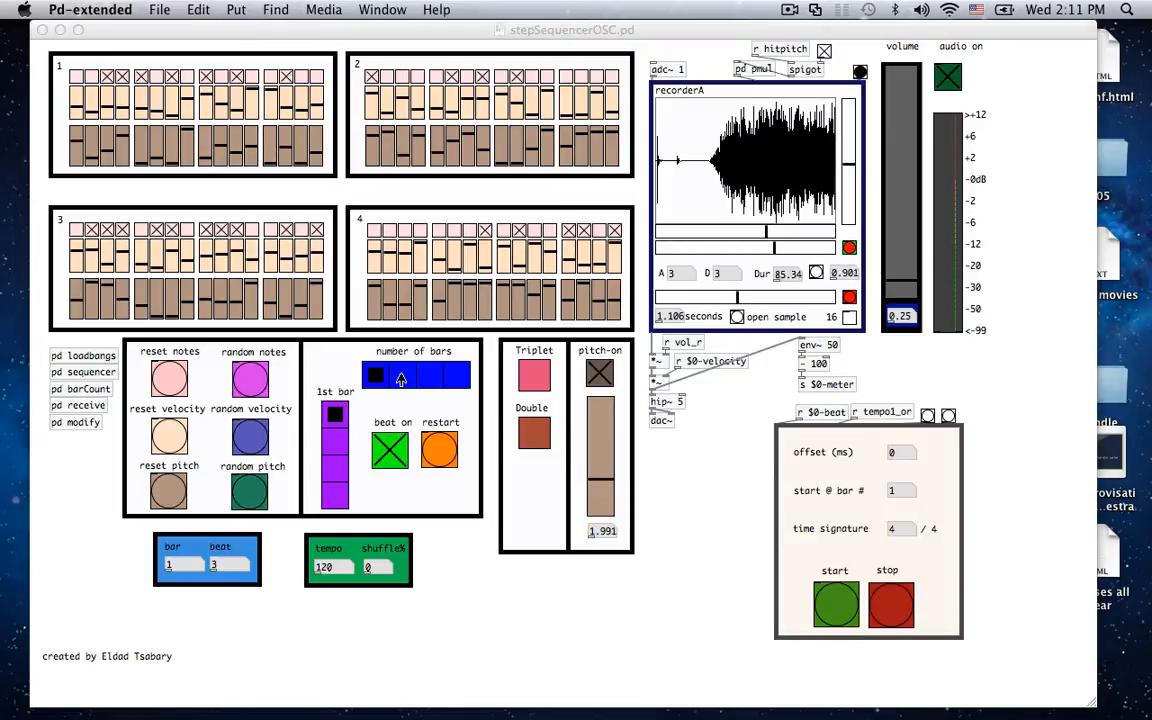
left_click(400, 378)
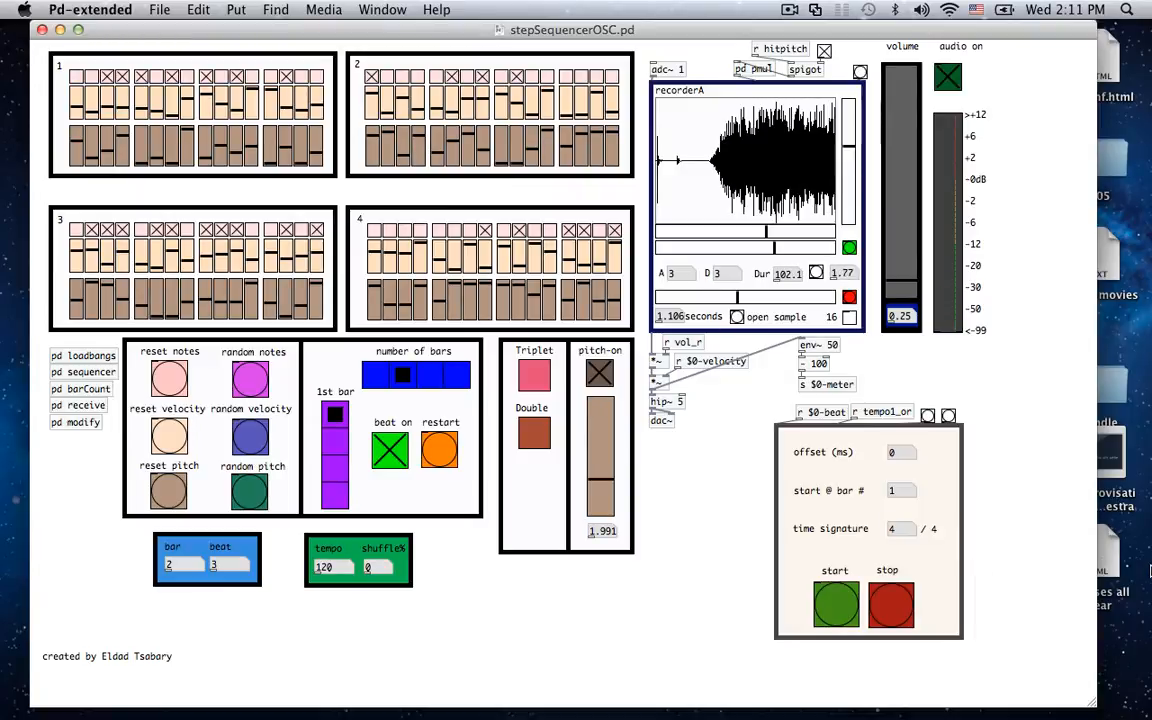
left_click(246, 385)
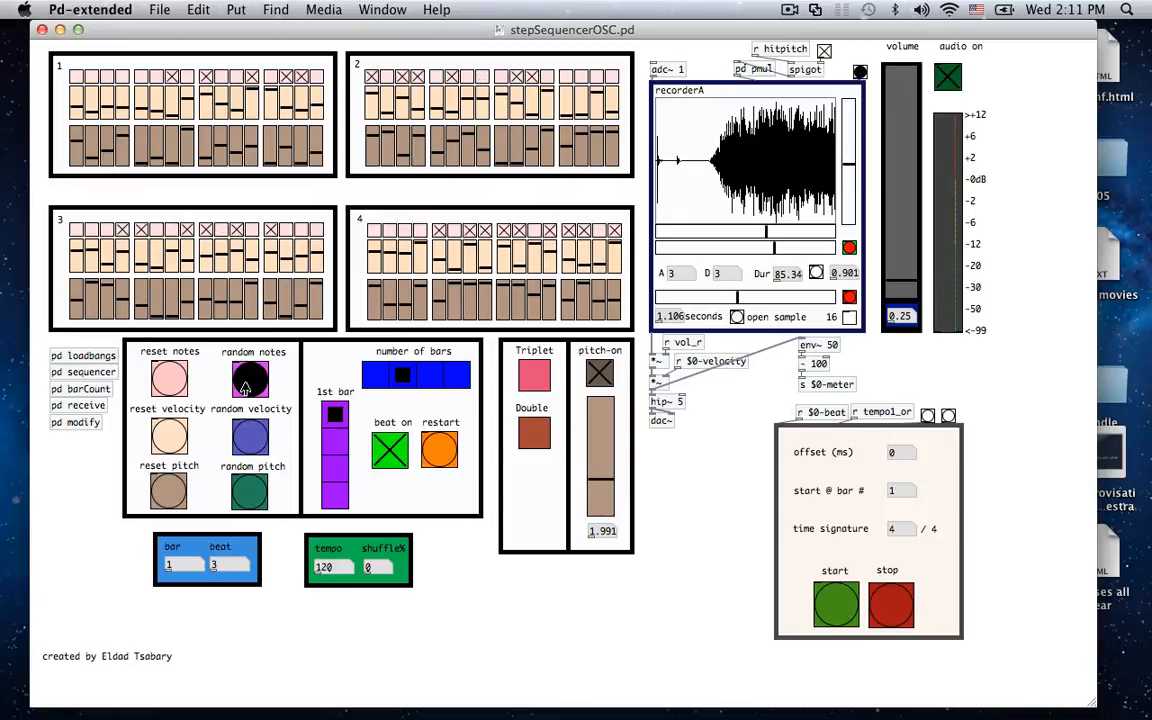
left_click(251, 440)
left_click(251, 440)
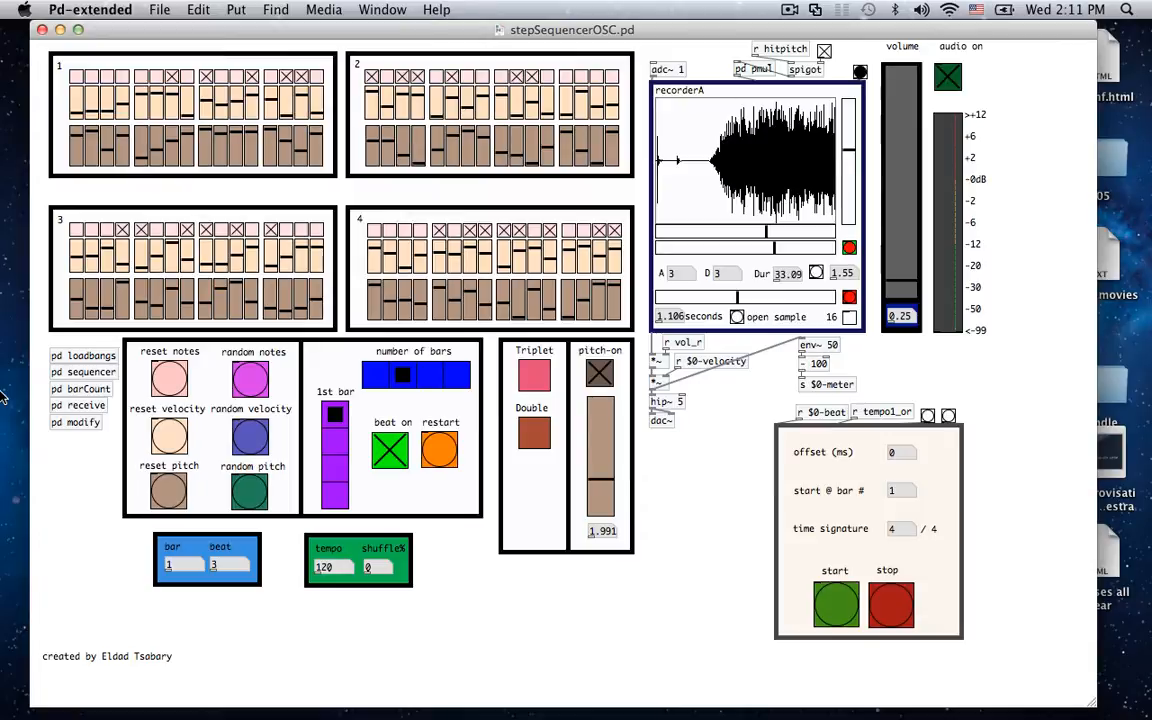
- Start at bar 3, extend playback to four bars, switch the 1st bar to 1 and back to 3, and restart
left_click(337, 469)
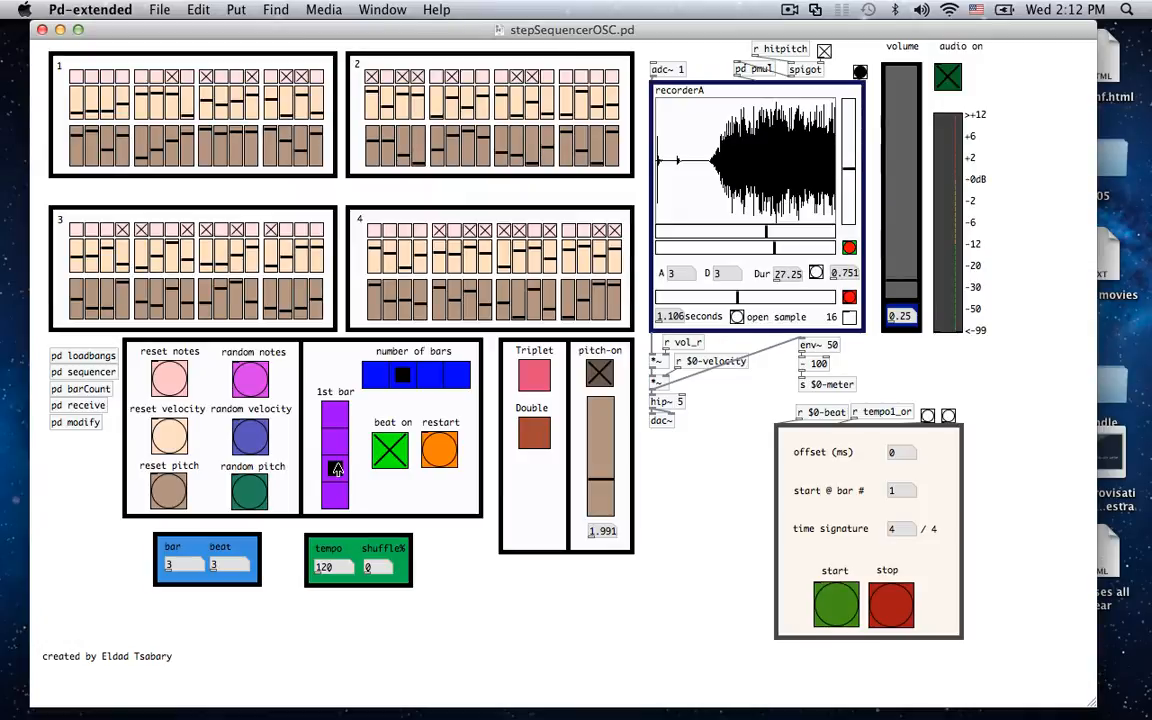
left_click(460, 376)
left_click(335, 414)
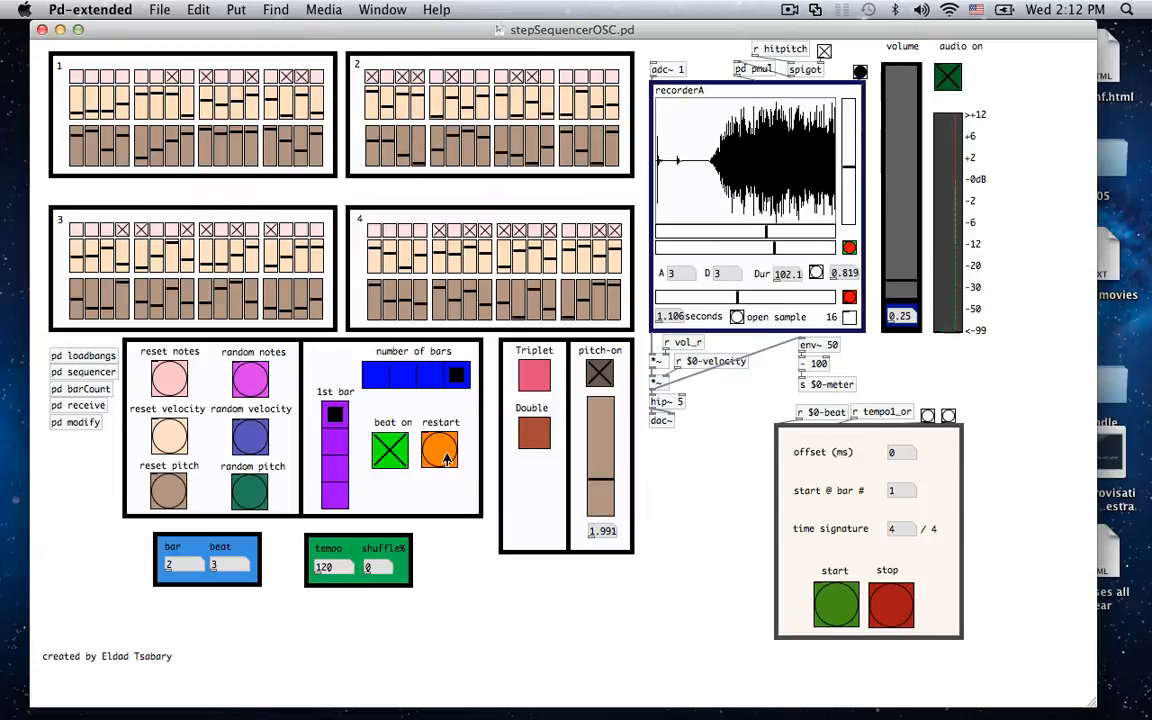
left_click(336, 470)
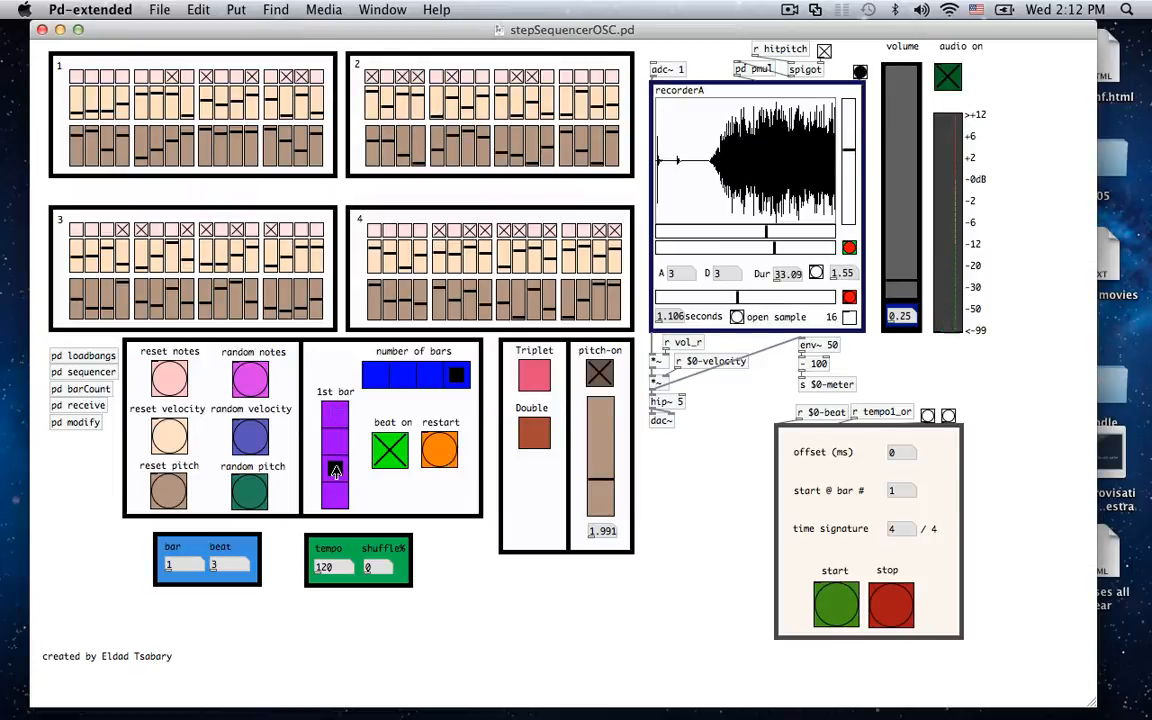
left_click(431, 456)
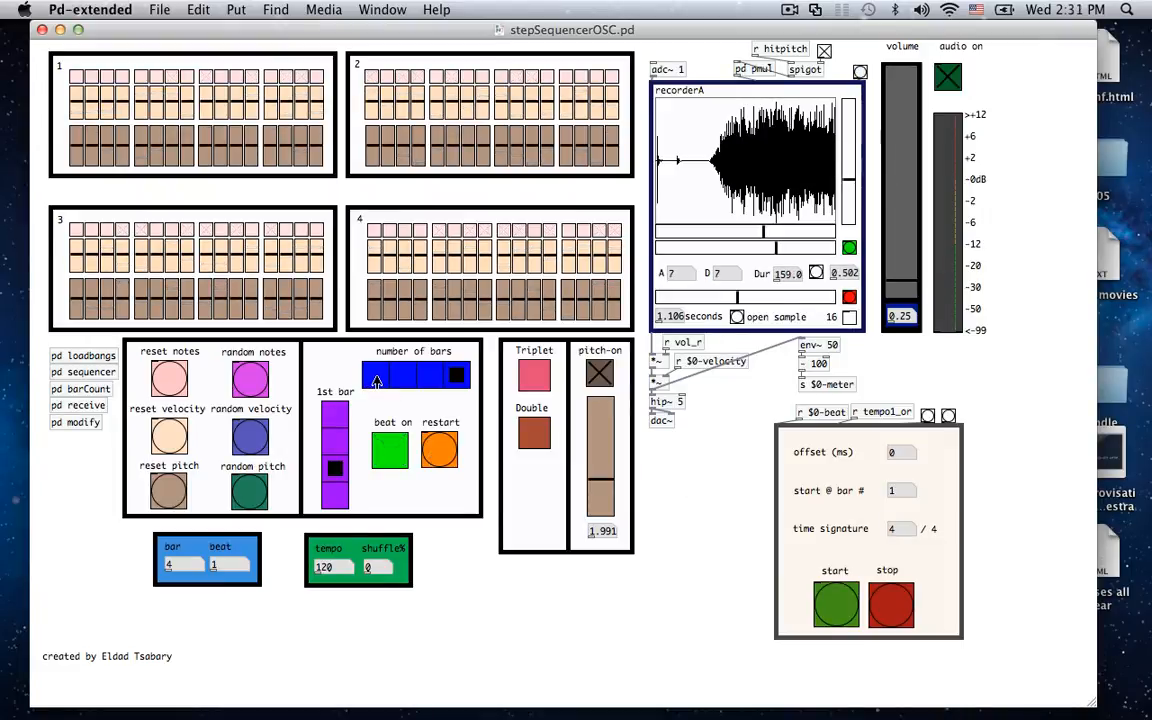
- Limit playback to one bar starting at bar 1 and turn on all sixteen notes of bar 1
left_click(376, 381)
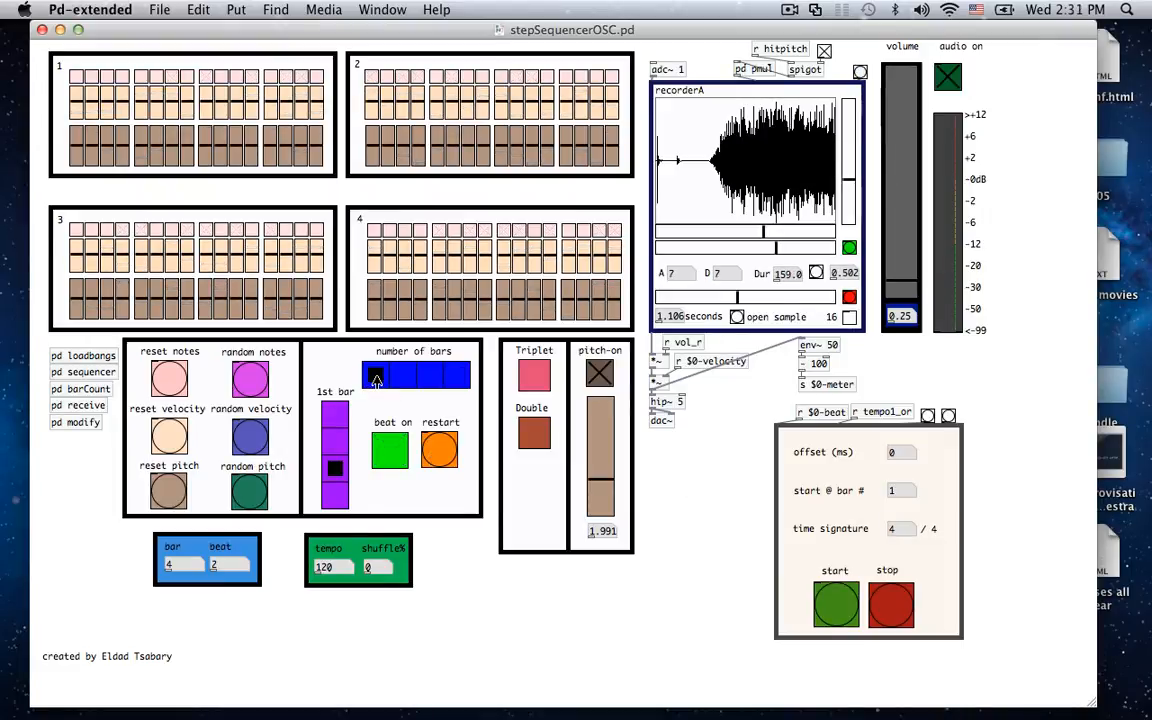
left_click(335, 416)
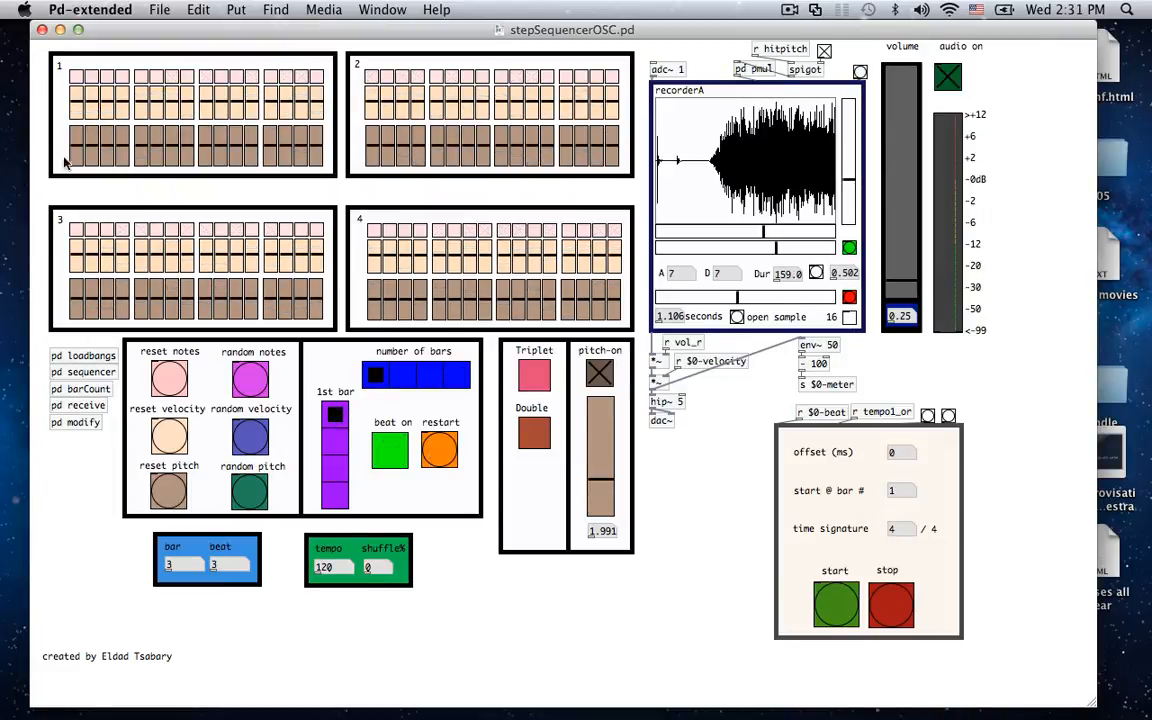
left_click(77, 77)
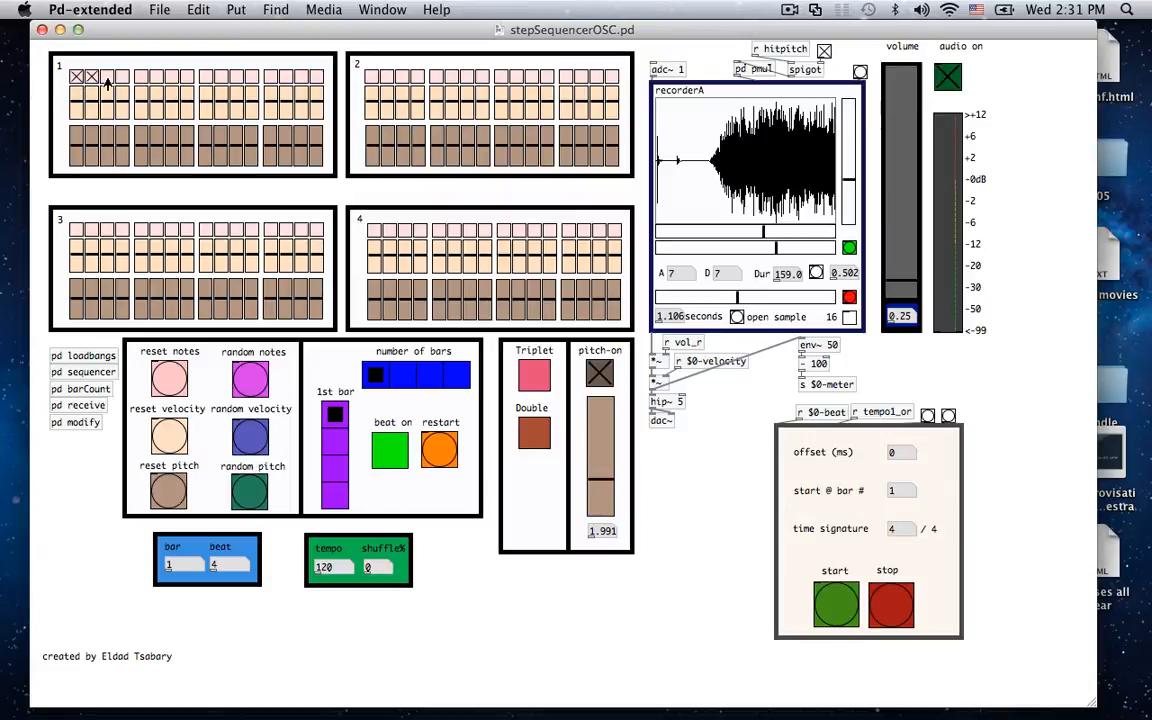
left_click(107, 78)
left_click(122, 78)
left_click(140, 78)
left_click(172, 78)
left_click(186, 78)
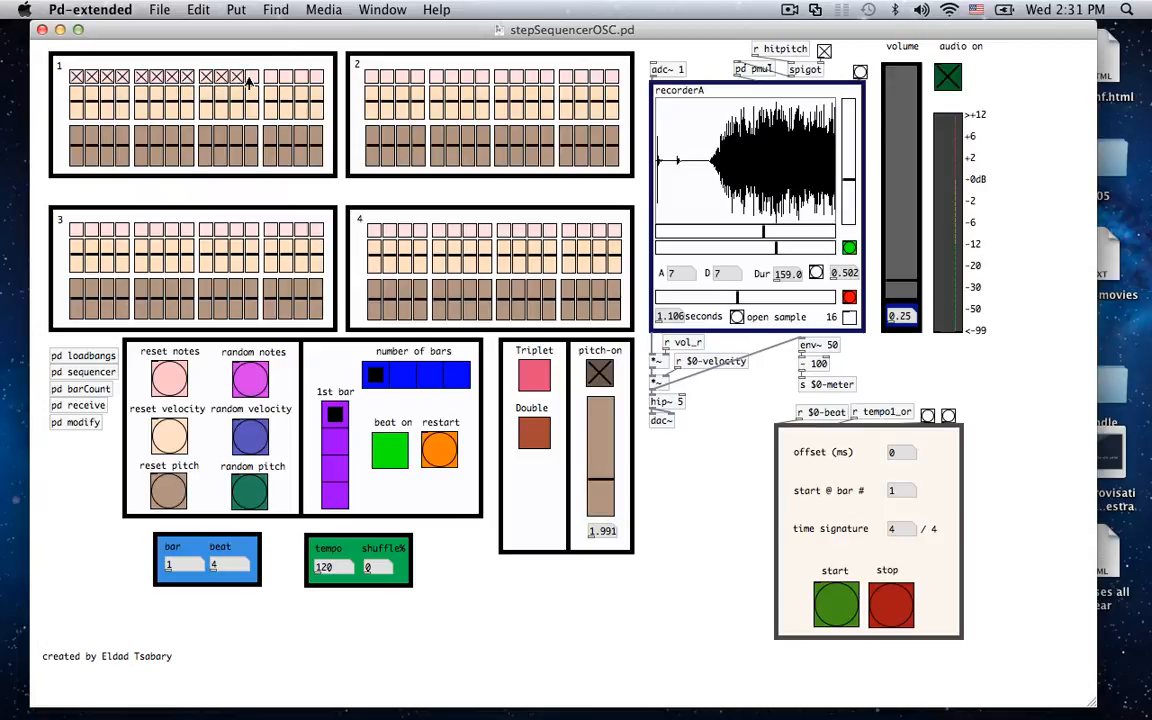
left_click(315, 77)
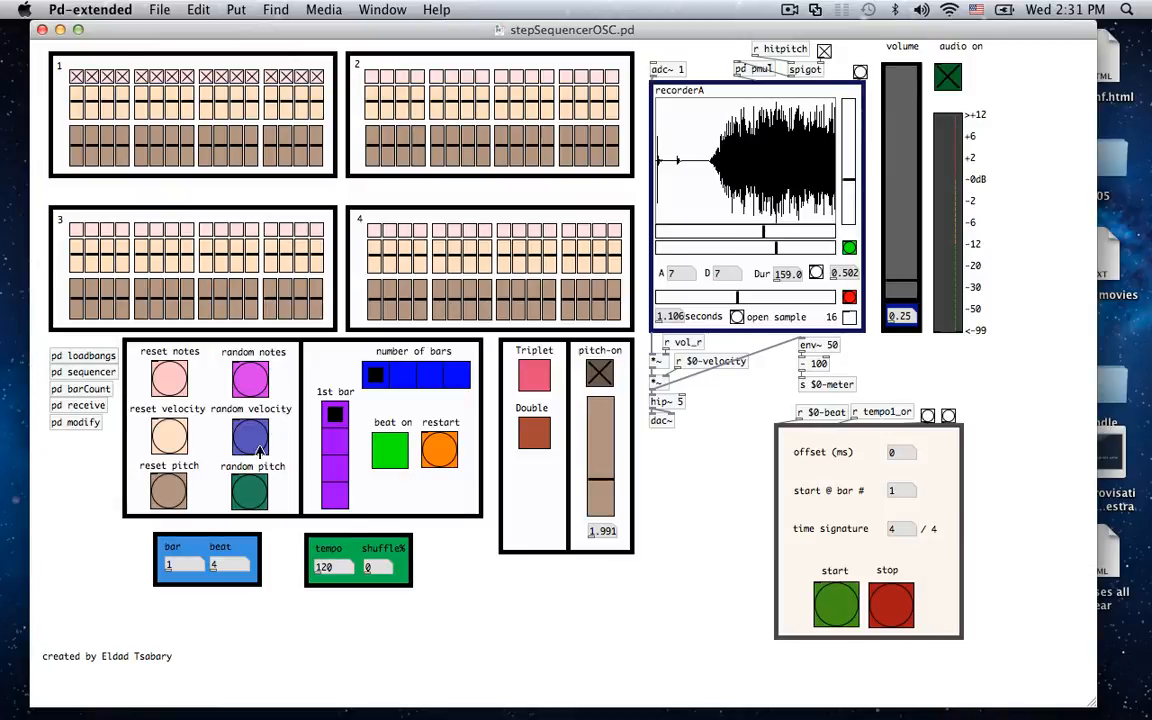
- Turn the beat on with random velocities and pitches, and enable recorderA's 16 option
left_click(390, 462)
left_click(250, 436)
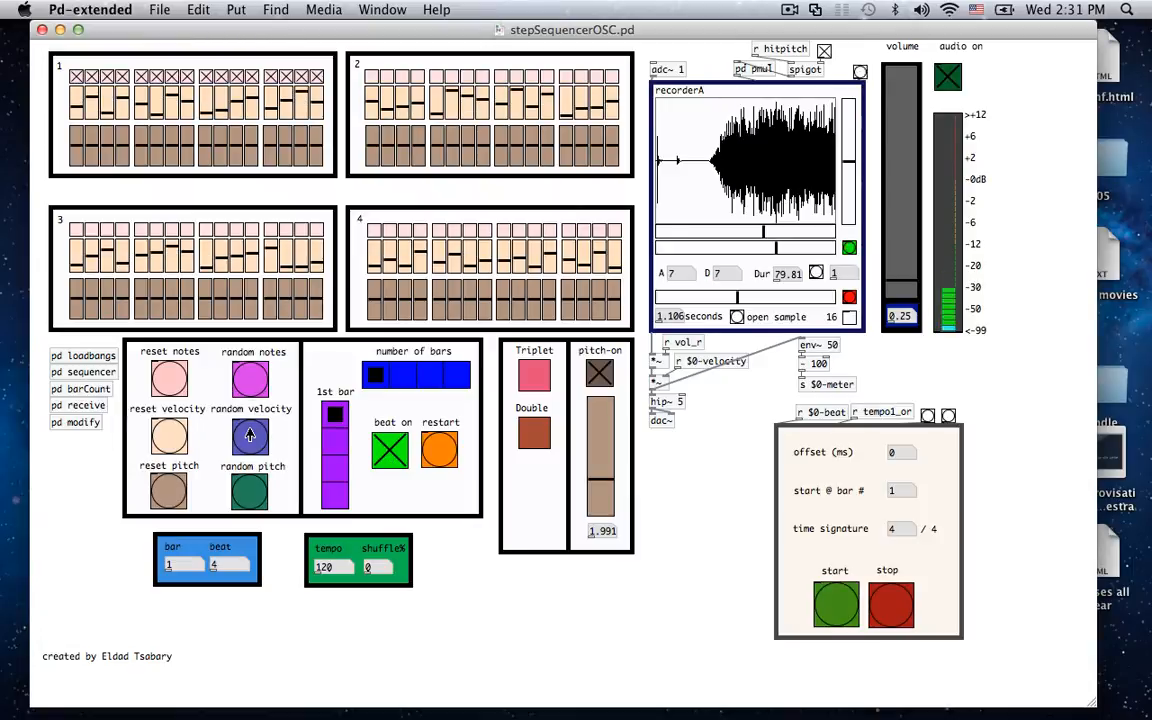
left_click(250, 492)
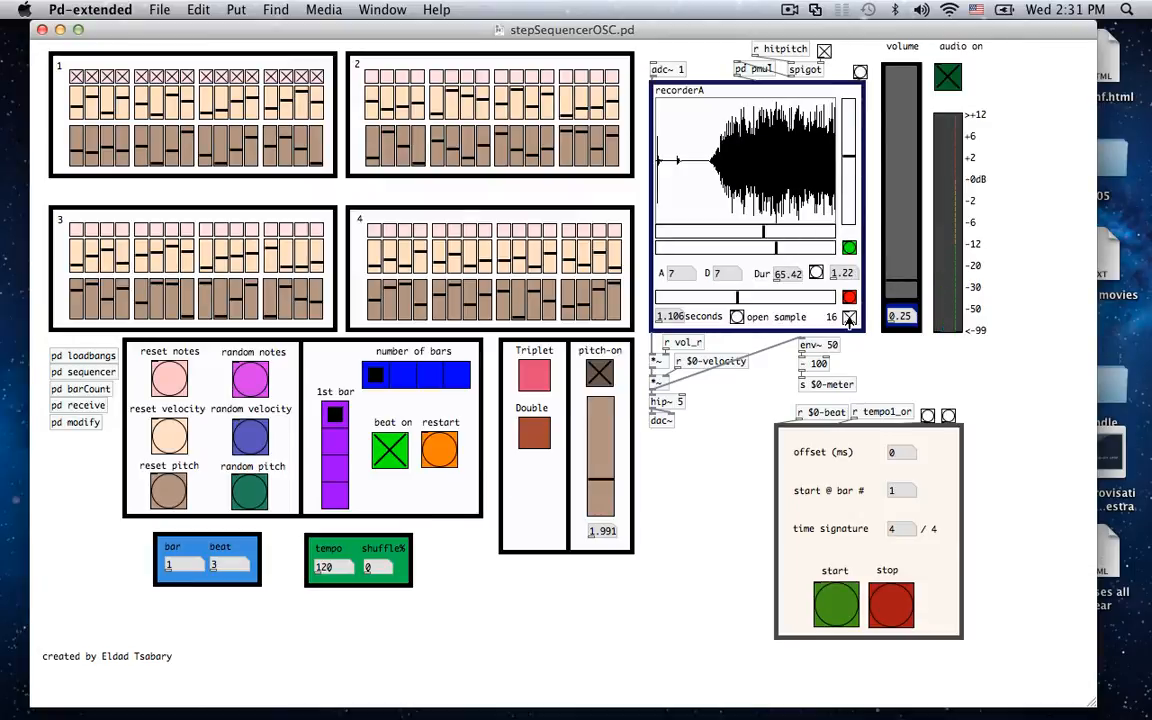
- Try out the sequencer's Triplet and Double modes during playback, switching each back off
left_click(535, 375)
left_click(535, 376)
left_click(536, 376)
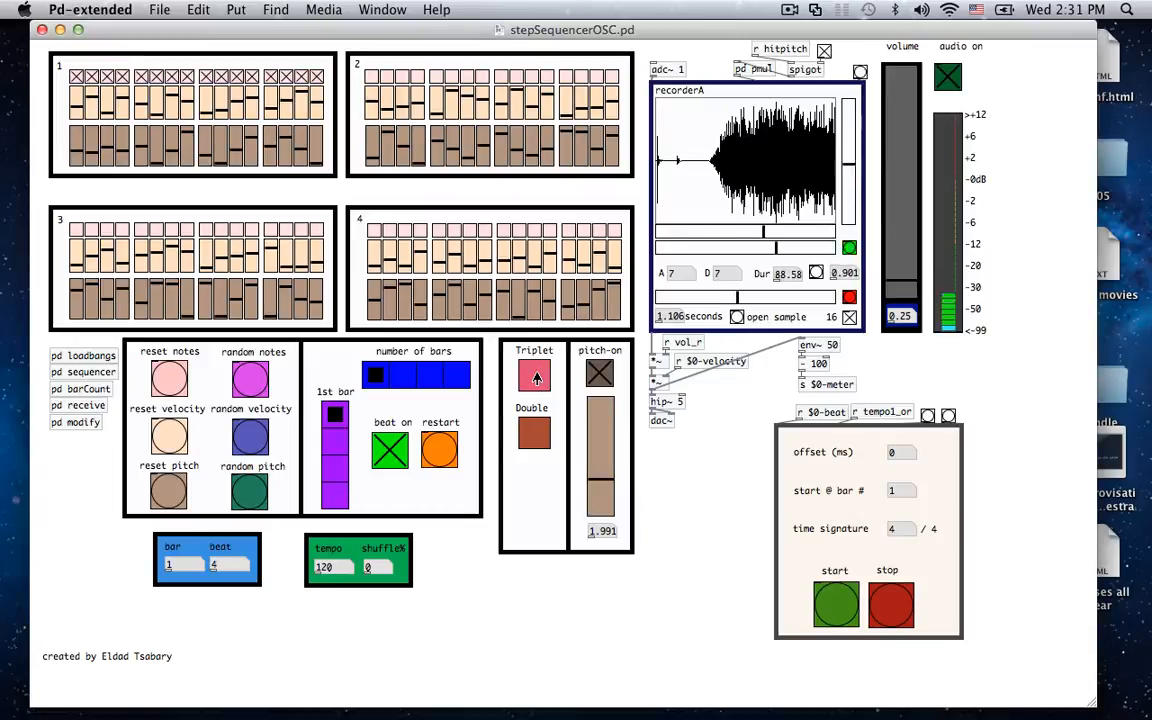
left_click(536, 376)
left_click(534, 433)
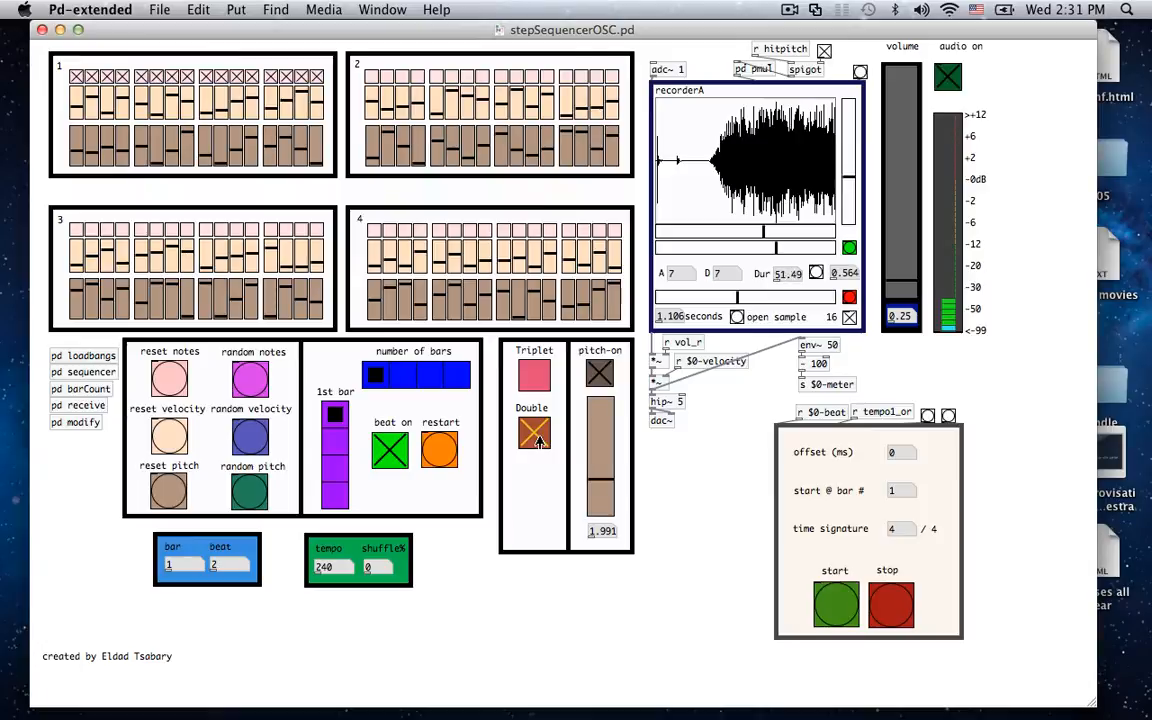
left_click(534, 433)
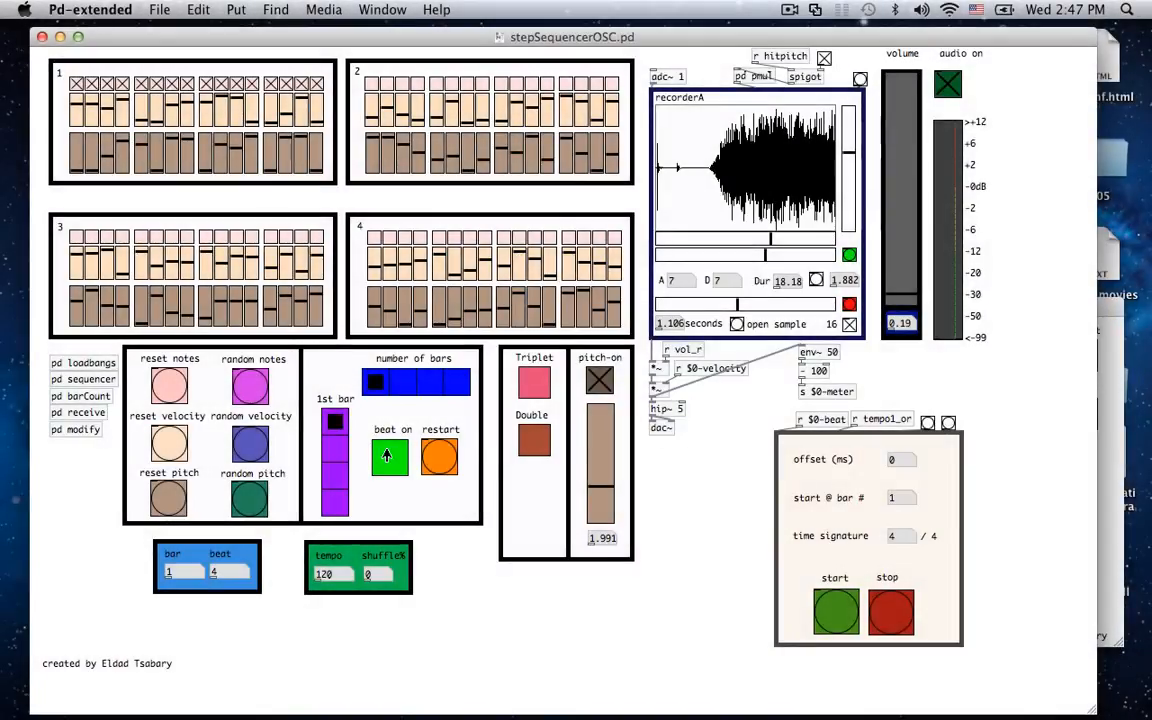
- Turn the sequencer's beat on, and stop and restart the metronome from the oscMetronome.pd window
left_click(386, 456)
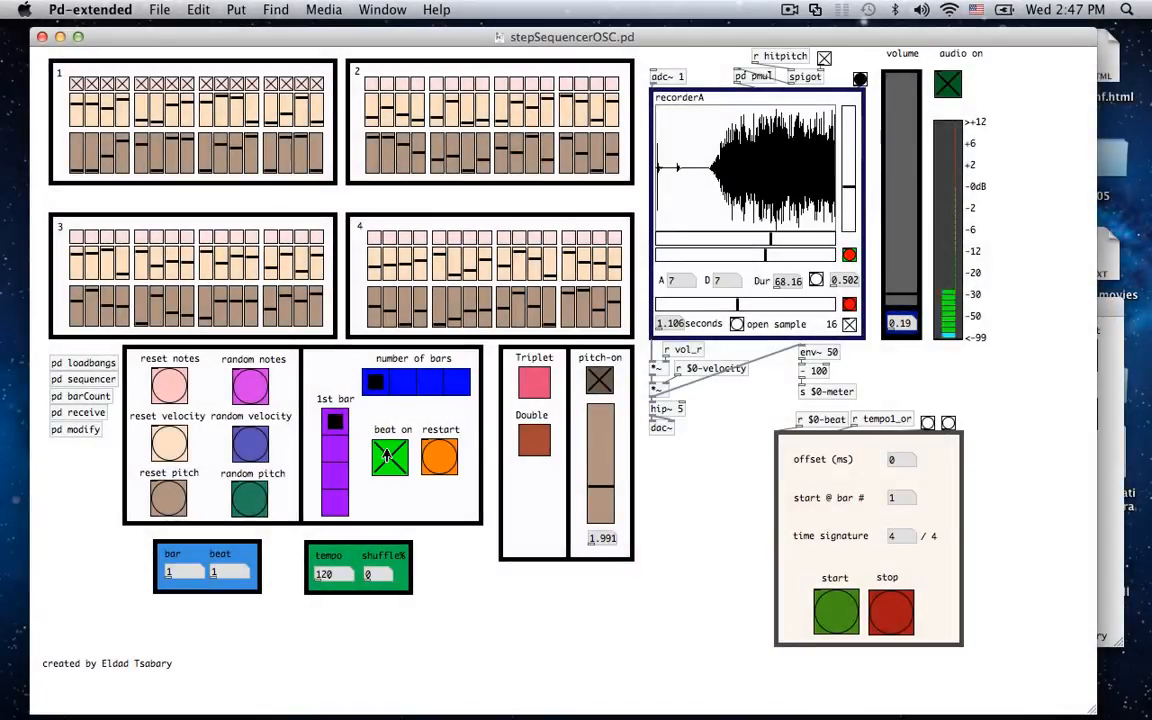
left_click(1050, 705)
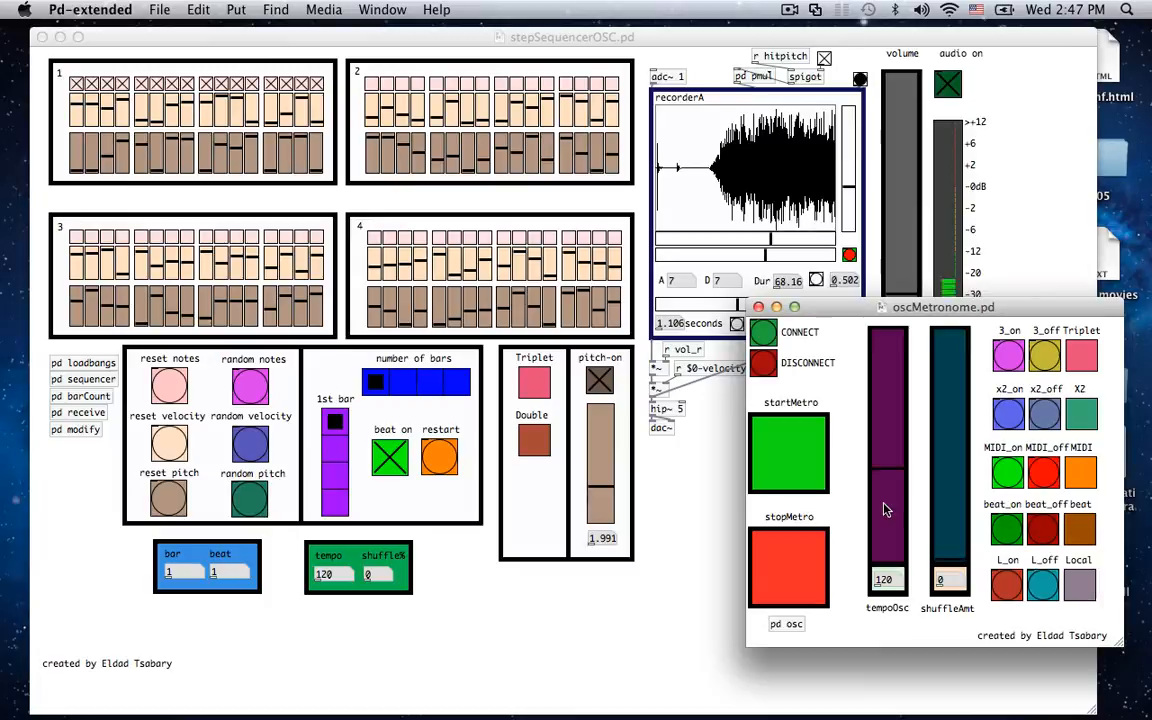
left_click(773, 577)
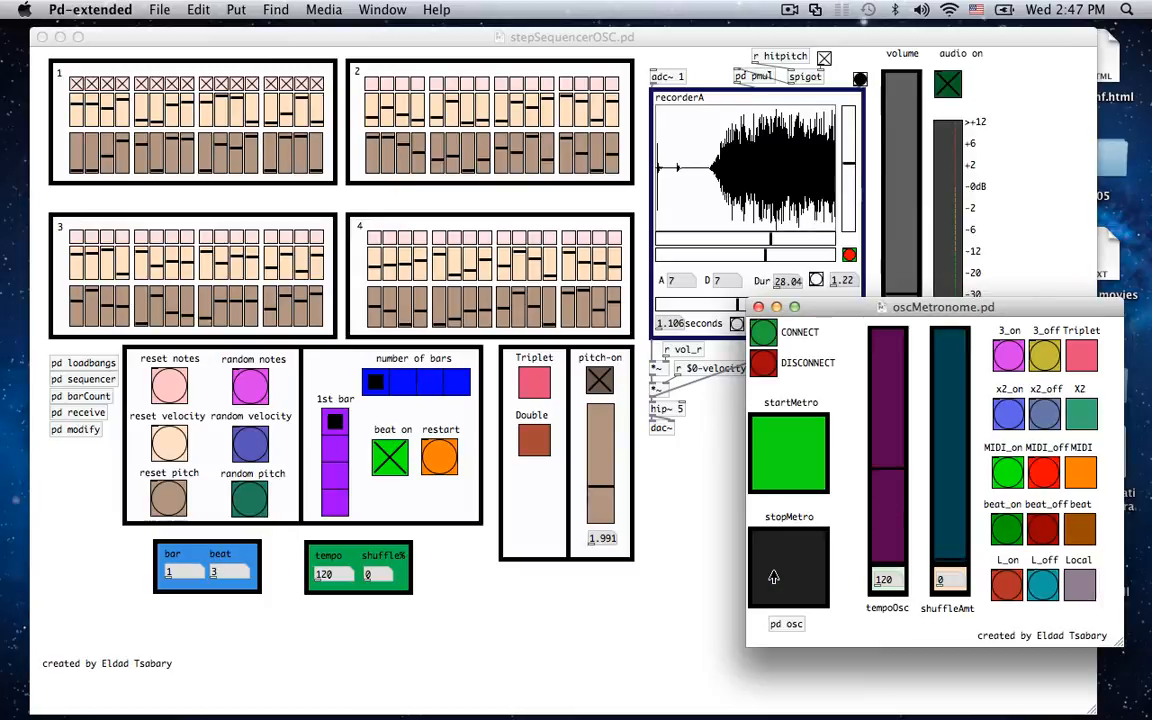
left_click(769, 464)
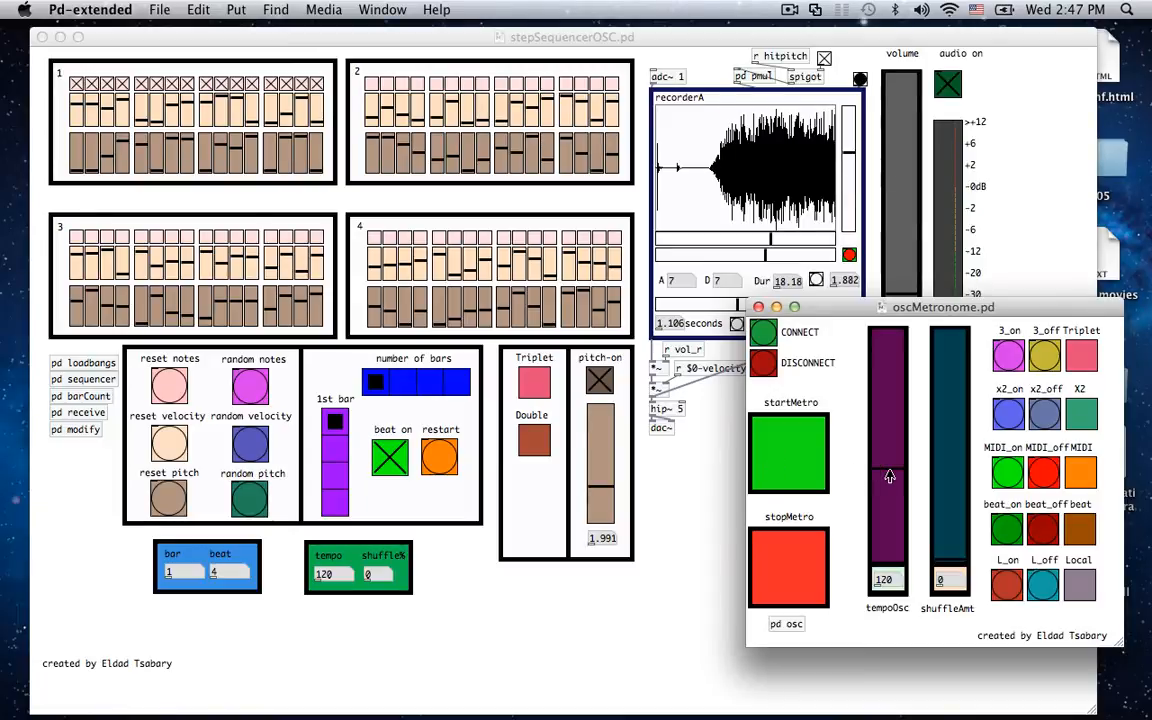
- Set the metronome's tempo to 82 and its shuffle amount to 75
left_click_drag(889, 477, 885, 498)
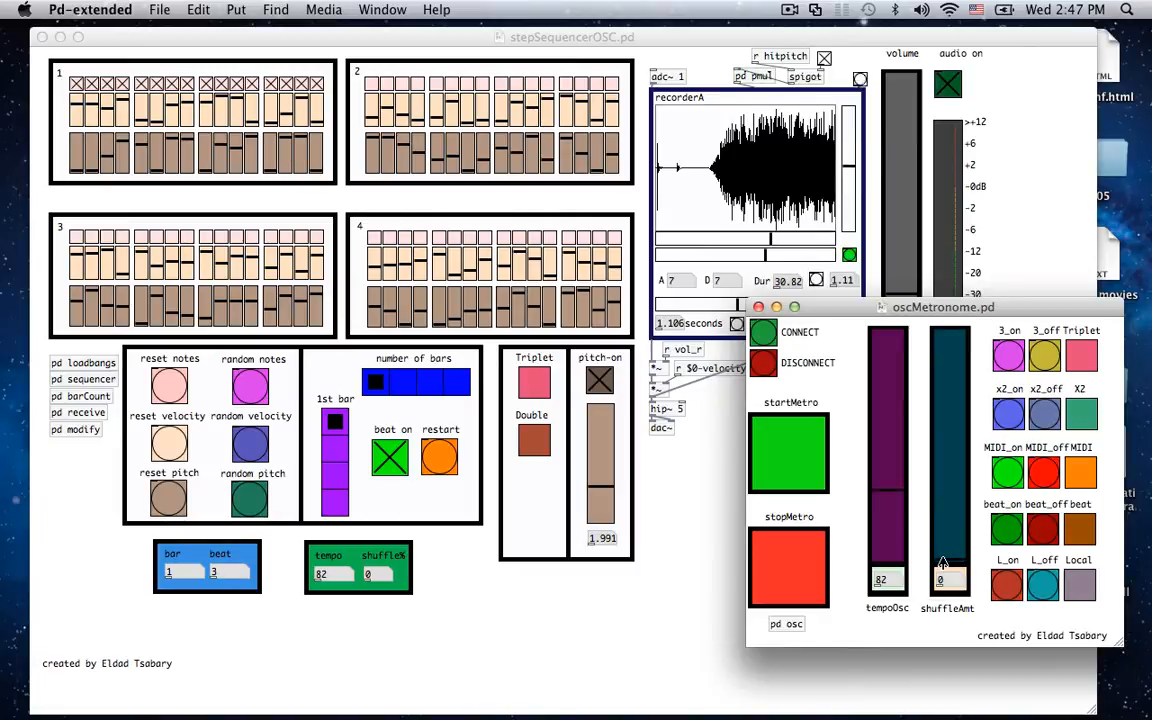
left_click_drag(942, 566, 938, 393)
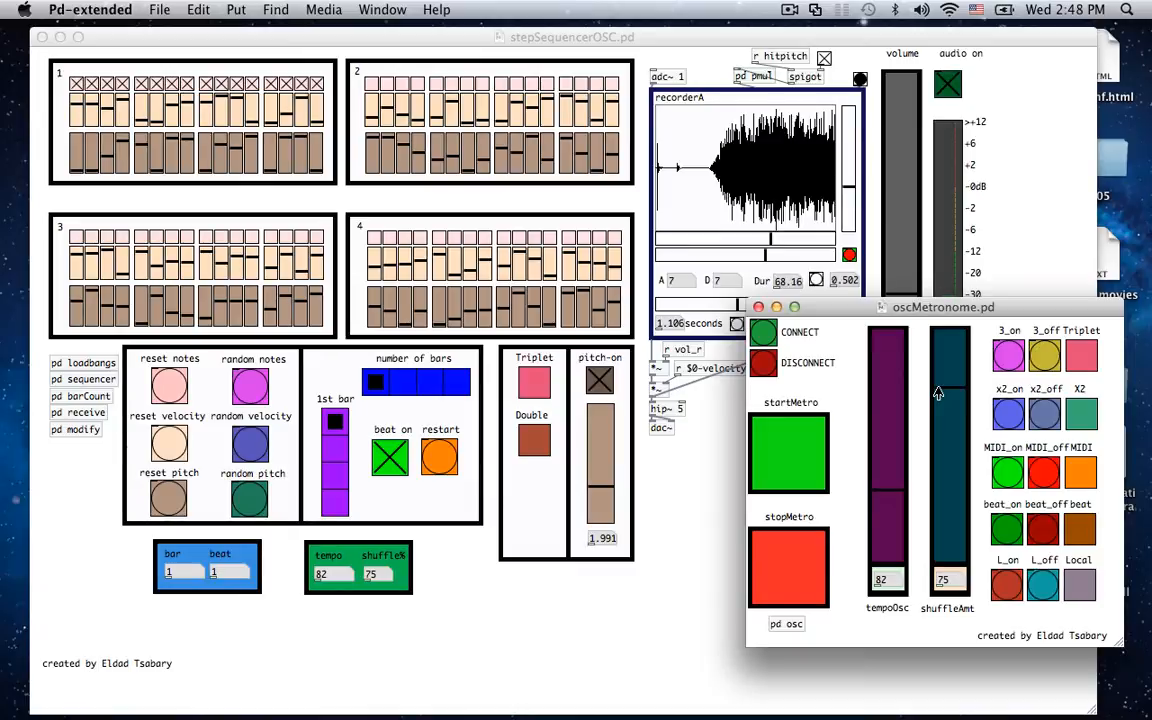
- Try out the metronome's Triplet and X2 modes during playback, switching each back off
left_click(1081, 358)
left_click(1080, 360)
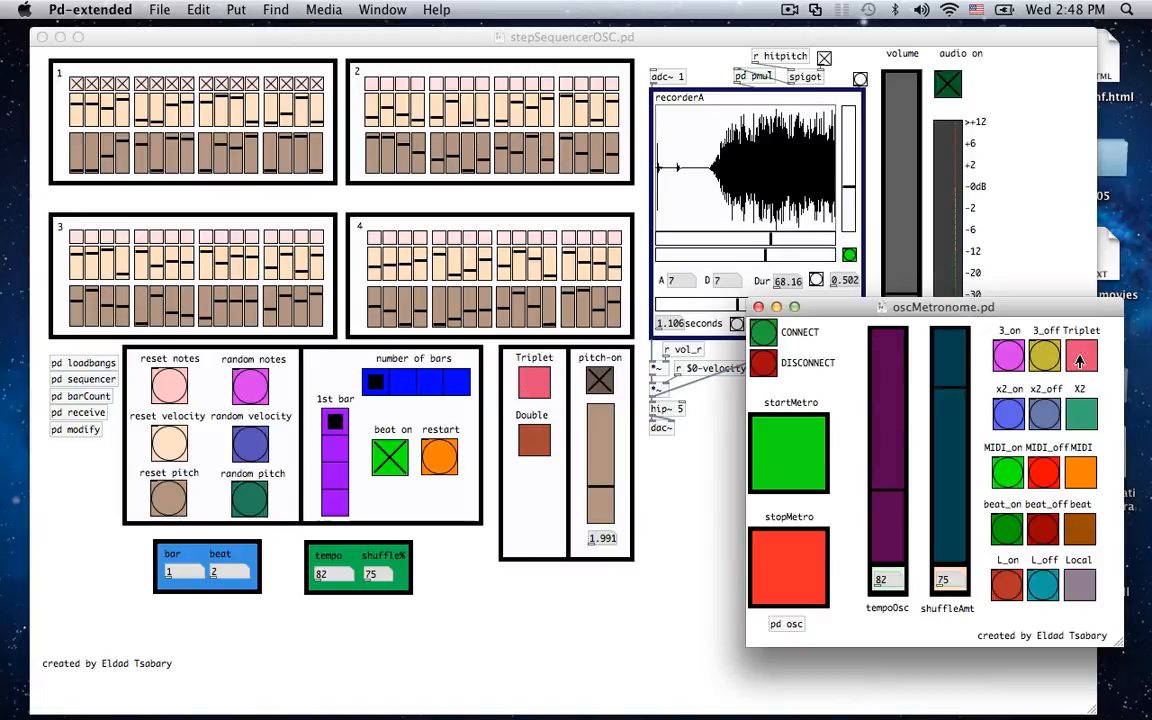
left_click(1086, 418)
left_click(1086, 418)
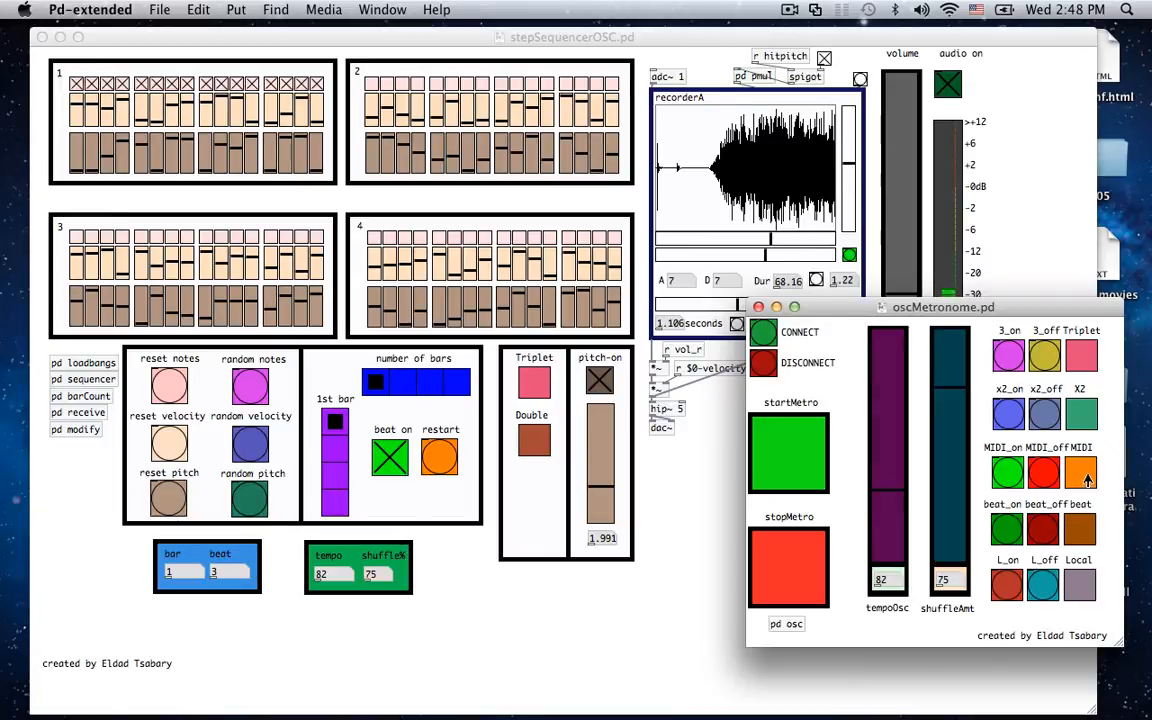
- Switch the beat on and back off from the oscMetronome.pd window
left_click(1080, 528)
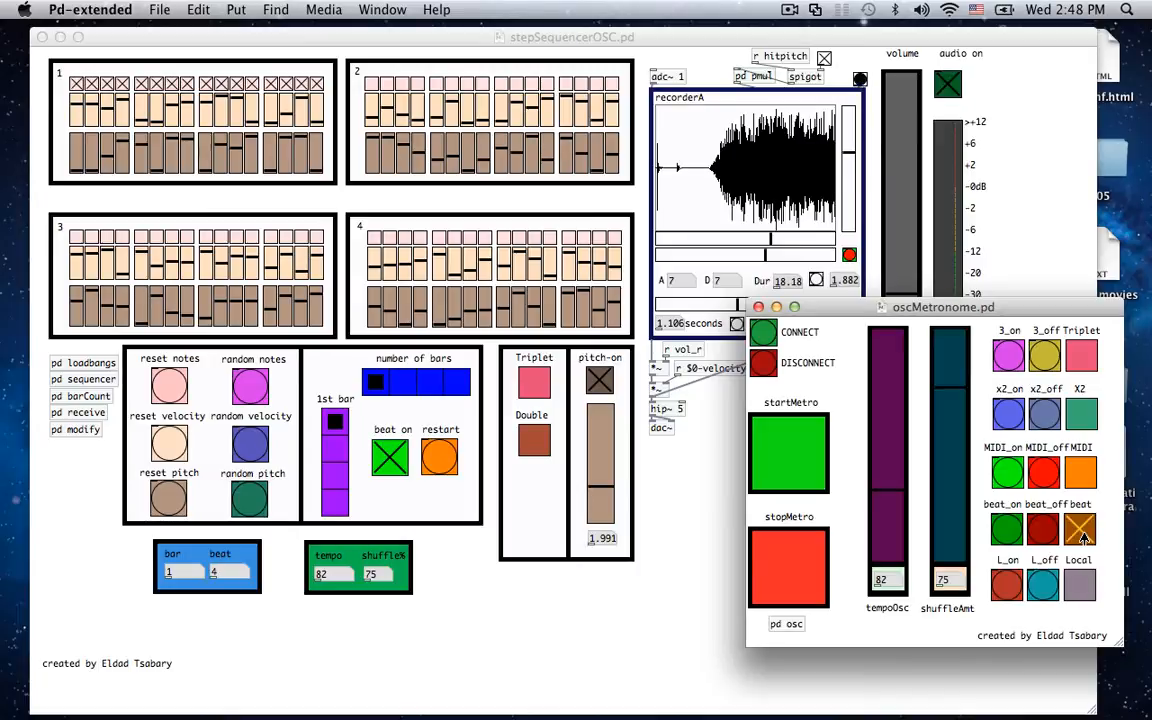
left_click(1084, 537)
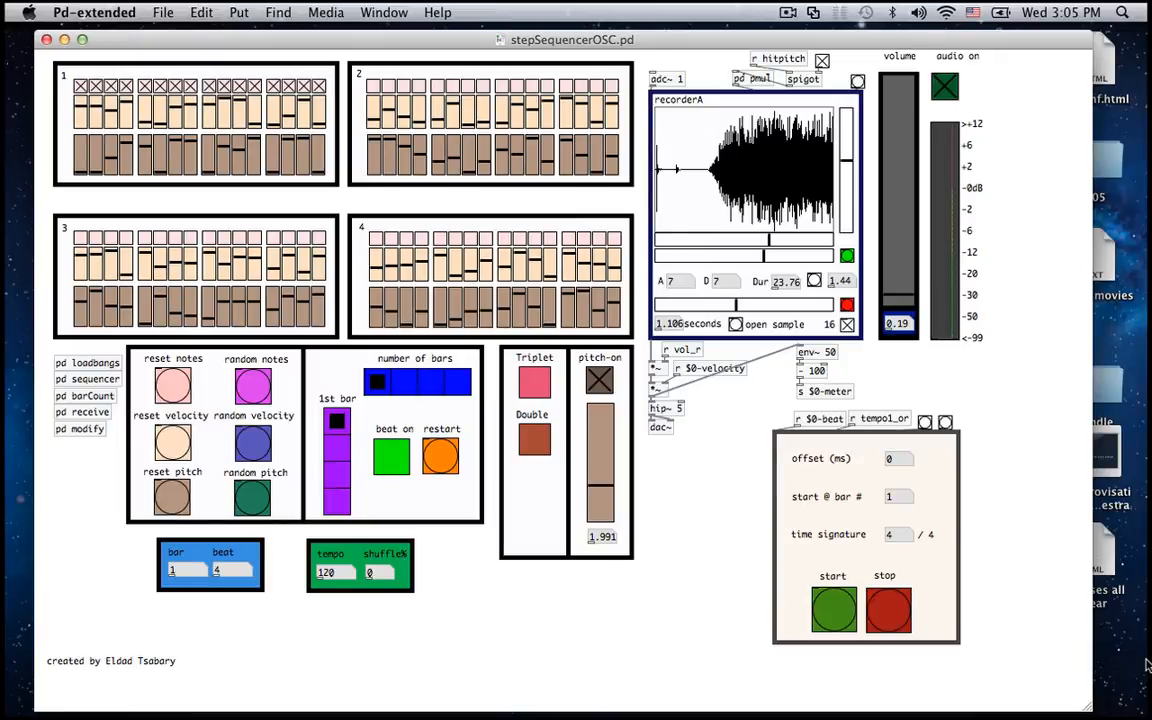
- Switch to Audio MIDI Setup, show the MIDI Studio window and open the IAC Driver's properties
mouse_move(1036, 700)
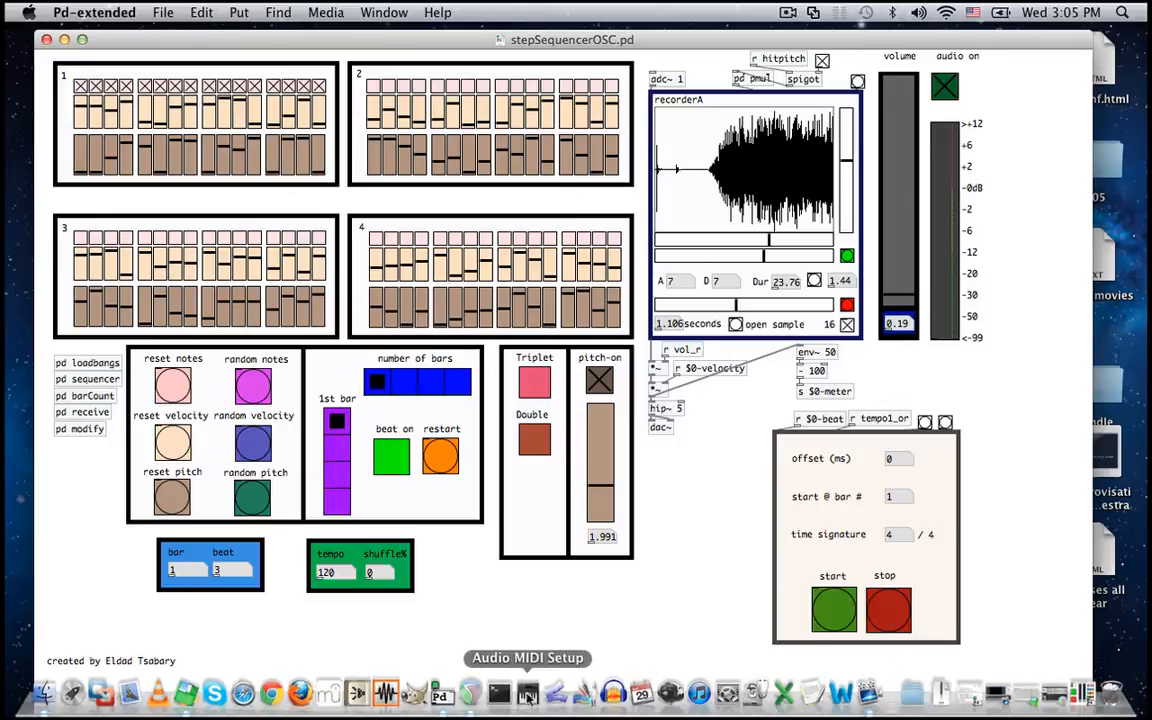
left_click(528, 693)
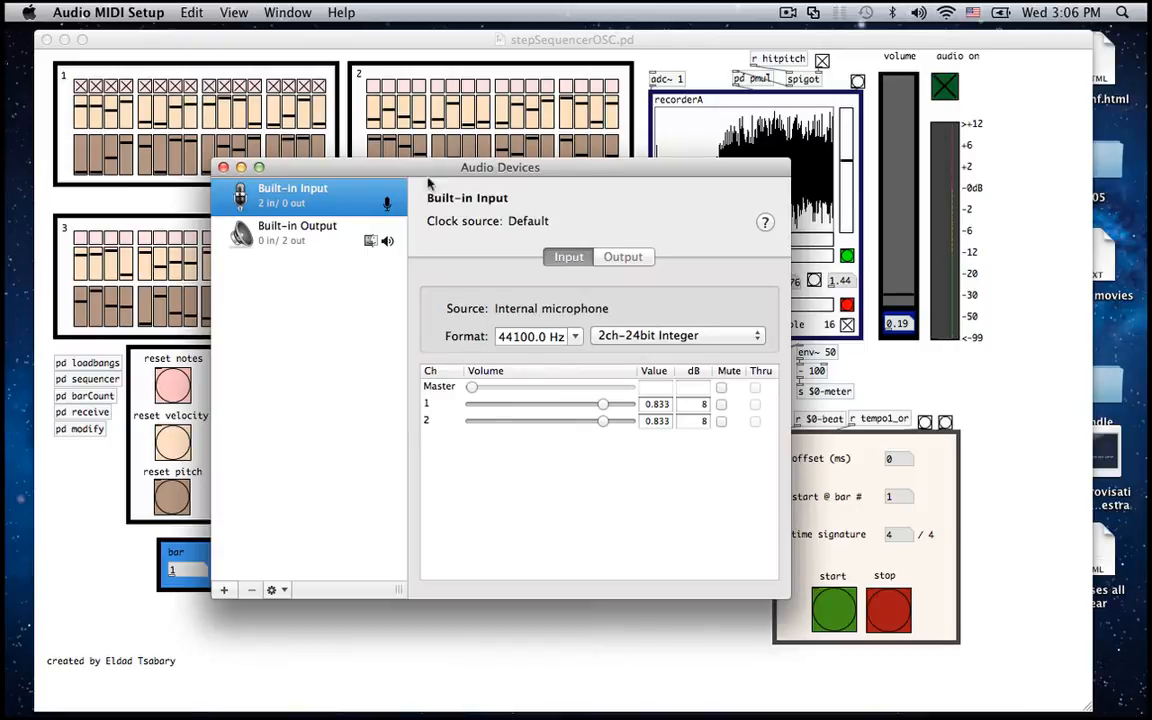
left_click(288, 12)
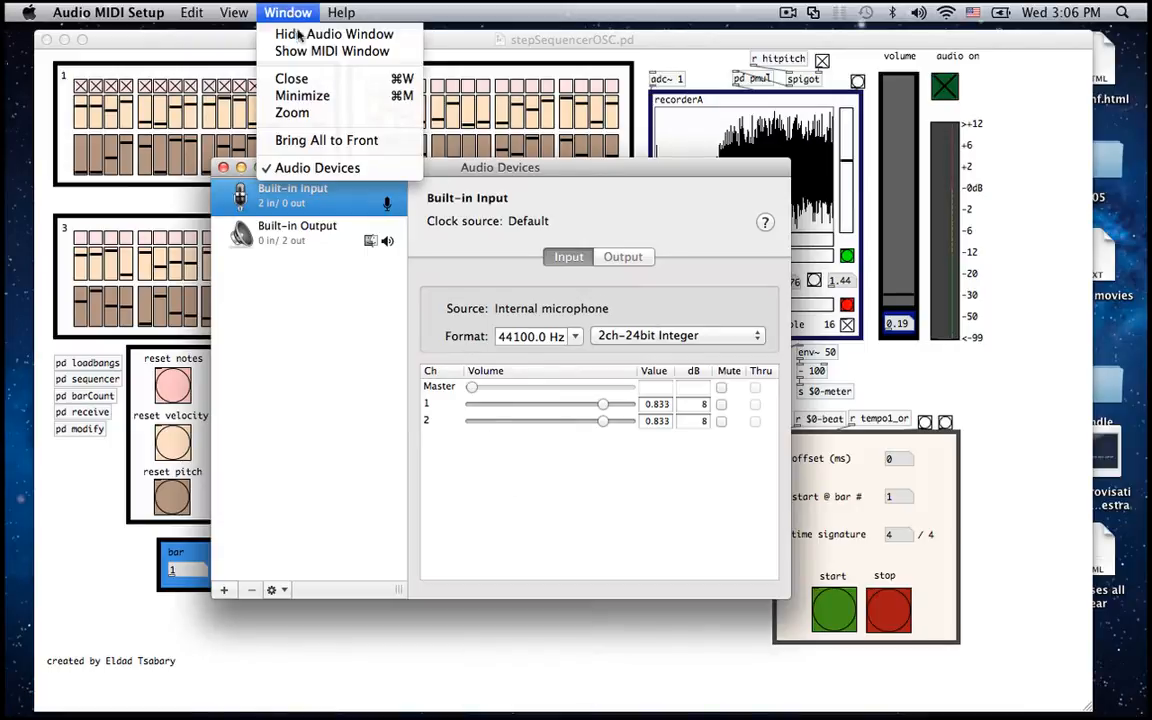
left_click(305, 51)
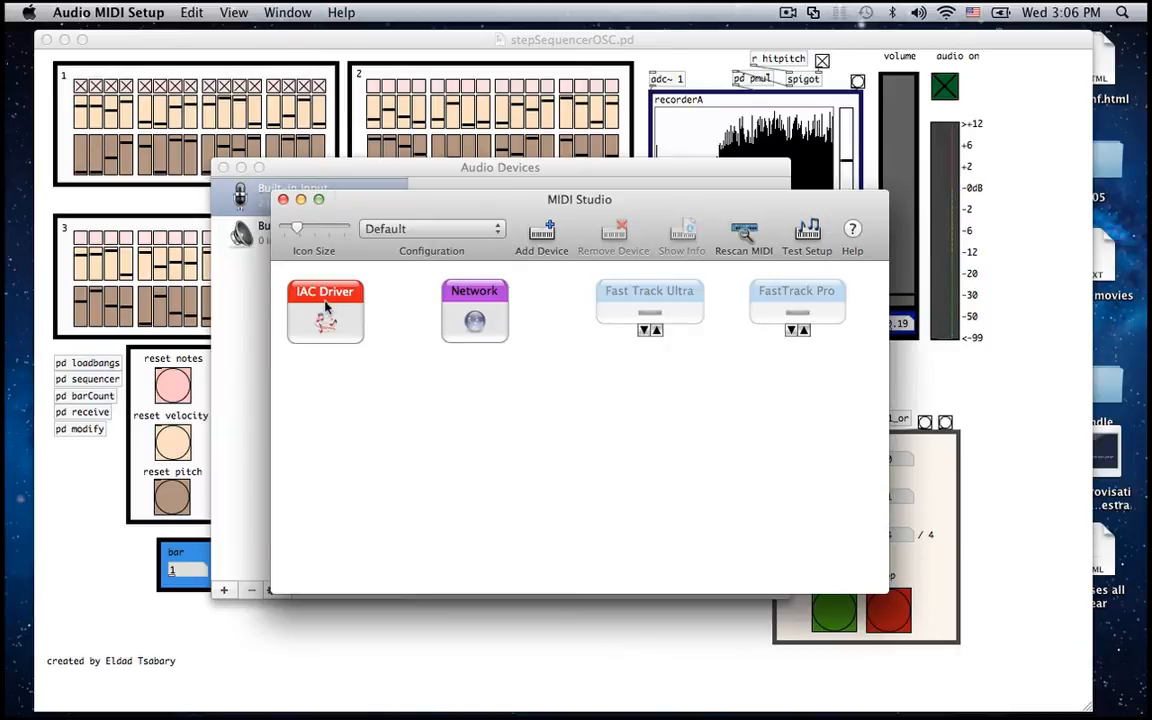
double_click(325, 308)
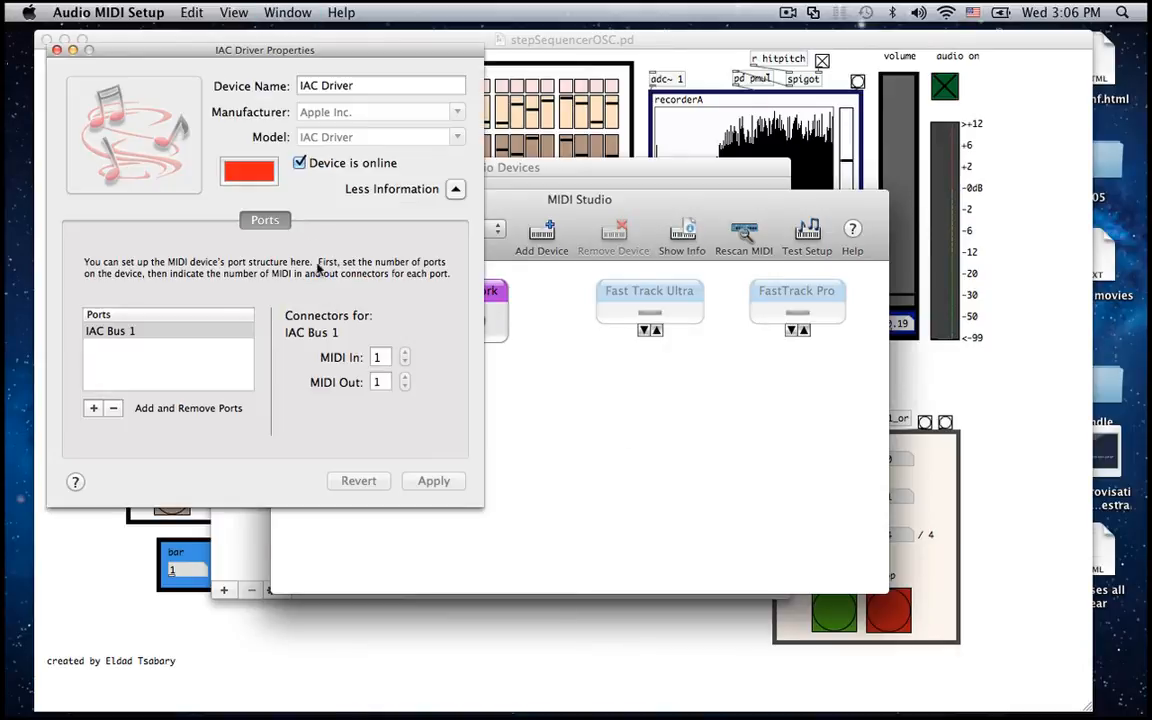
- Examine the IAC Driver's IAC Bus 1 port name, and close the driver properties, MIDI Studio and Audio Devices windows
left_click(118, 336)
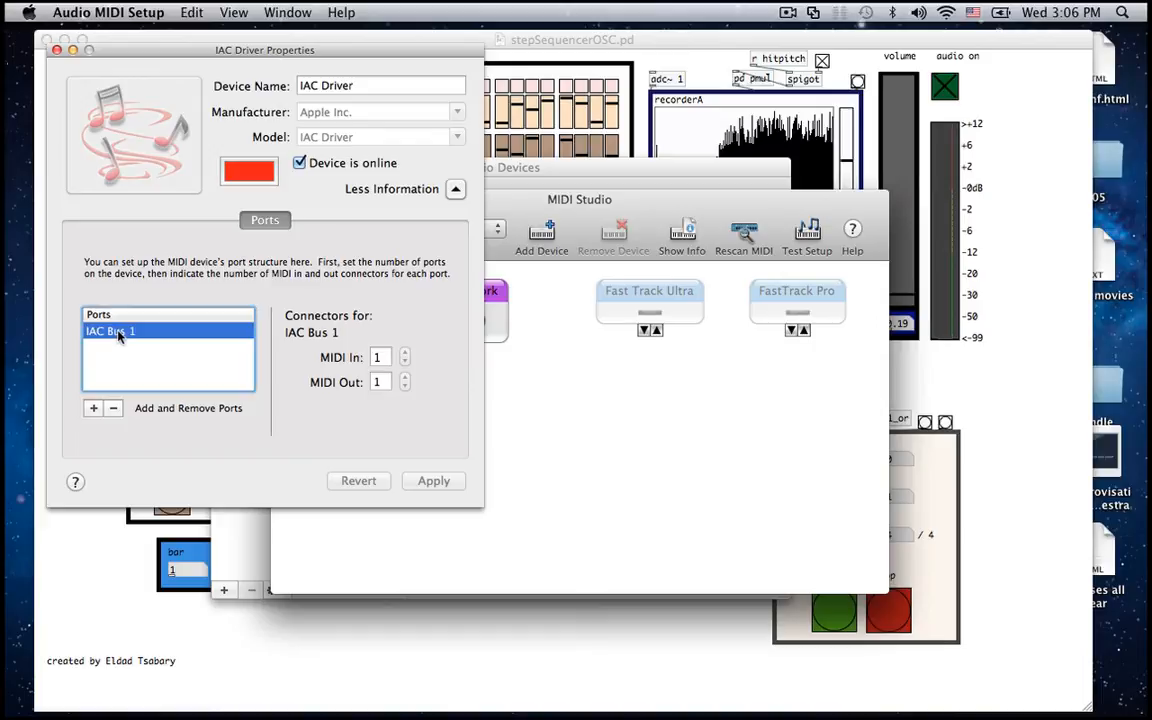
left_click(118, 336)
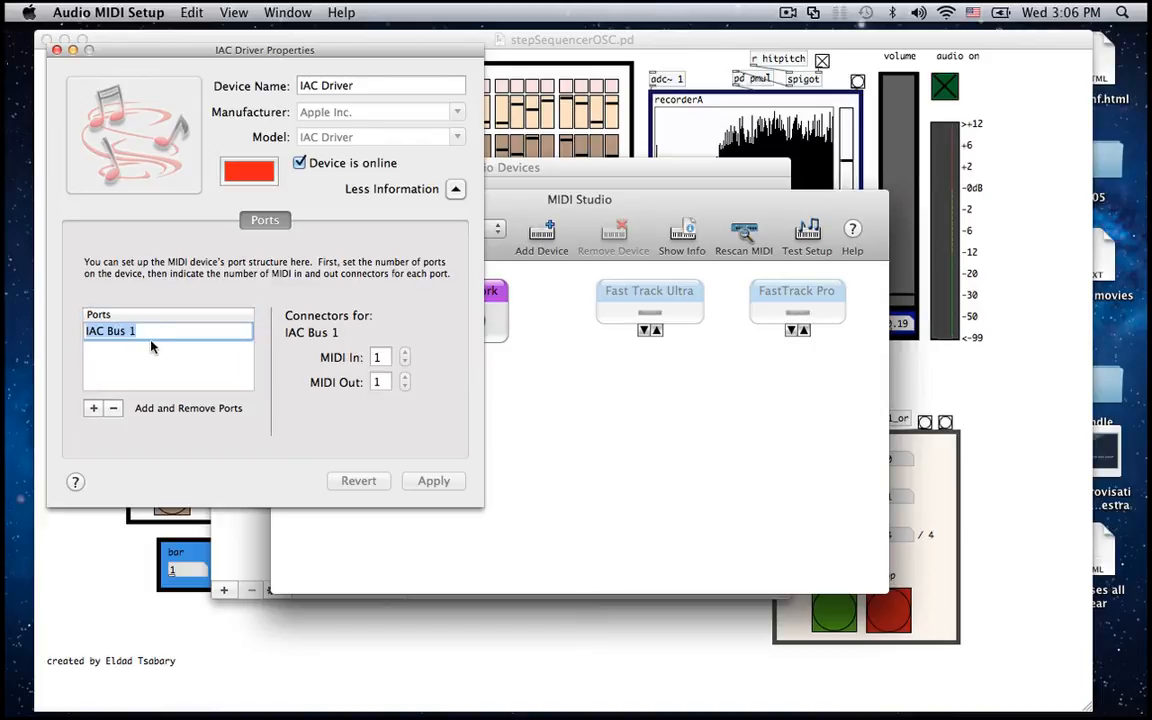
key("Return")
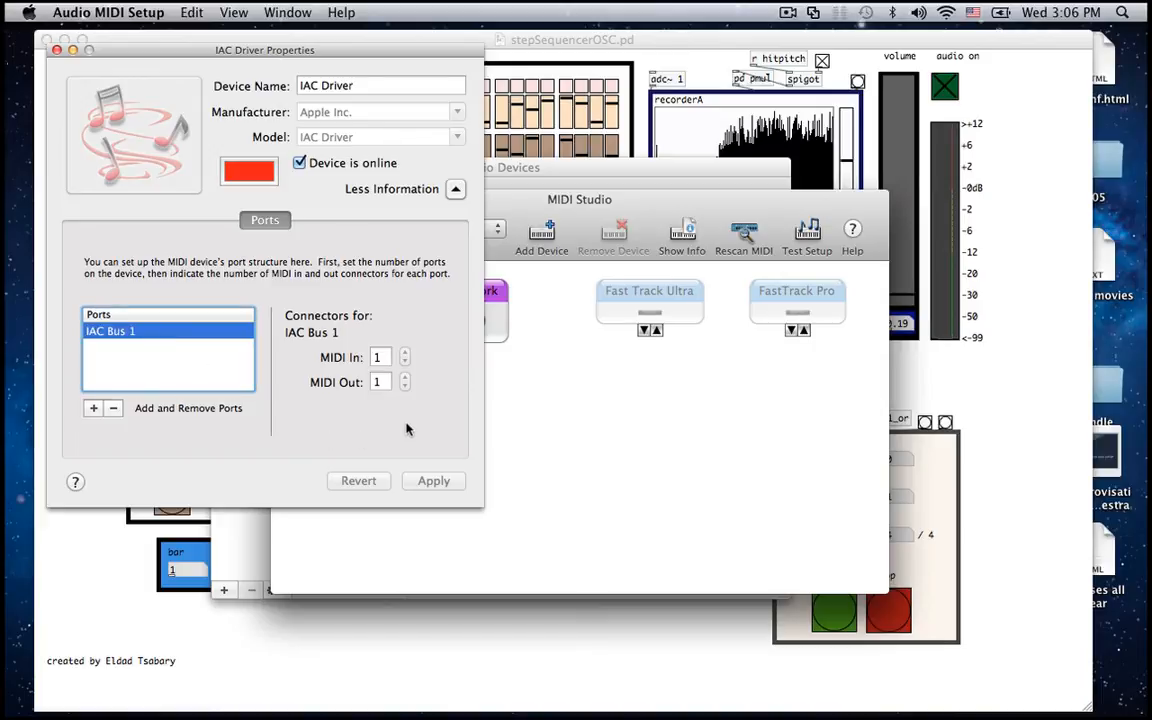
left_click(57, 50)
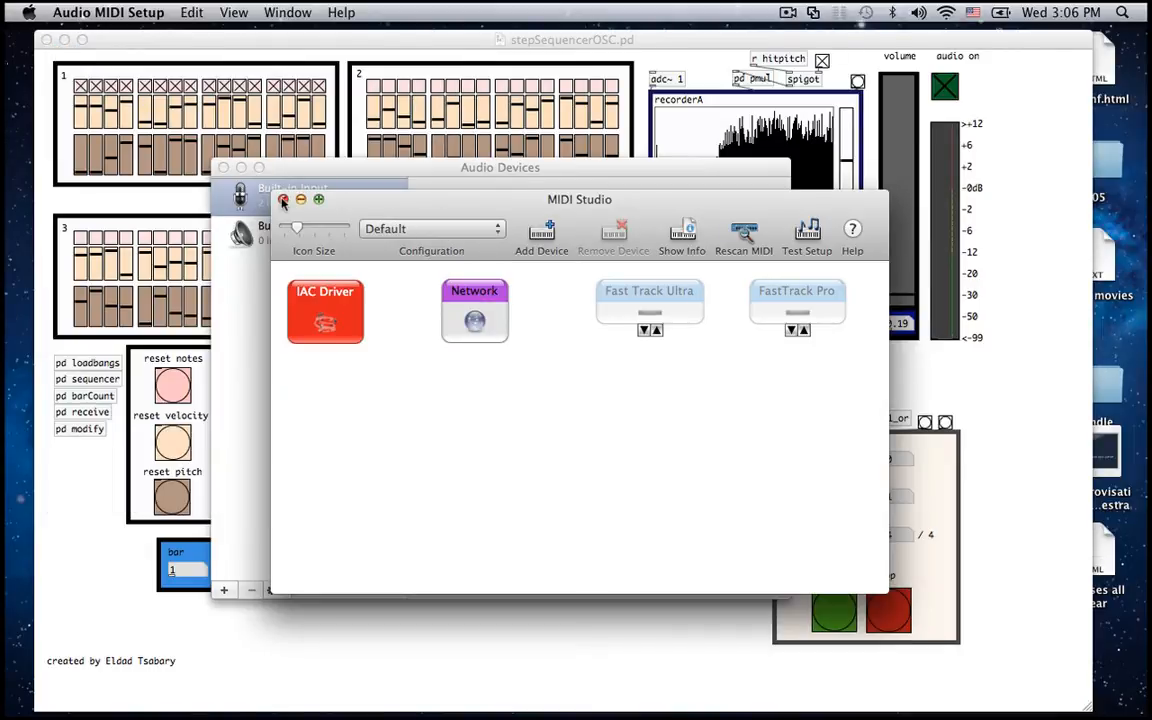
left_click(283, 201)
key("super+w")
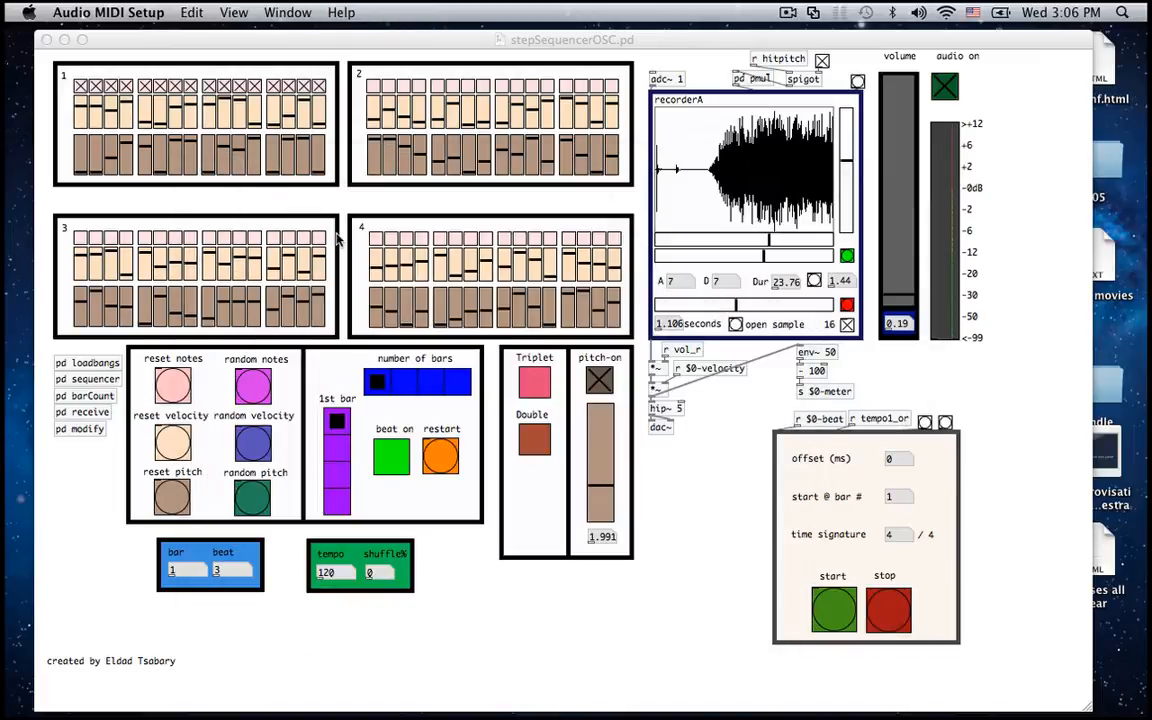
- Switch to Pd-extended and set MIDI output device 1 to IAC Driver IAC Bus 1
left_click(675, 478)
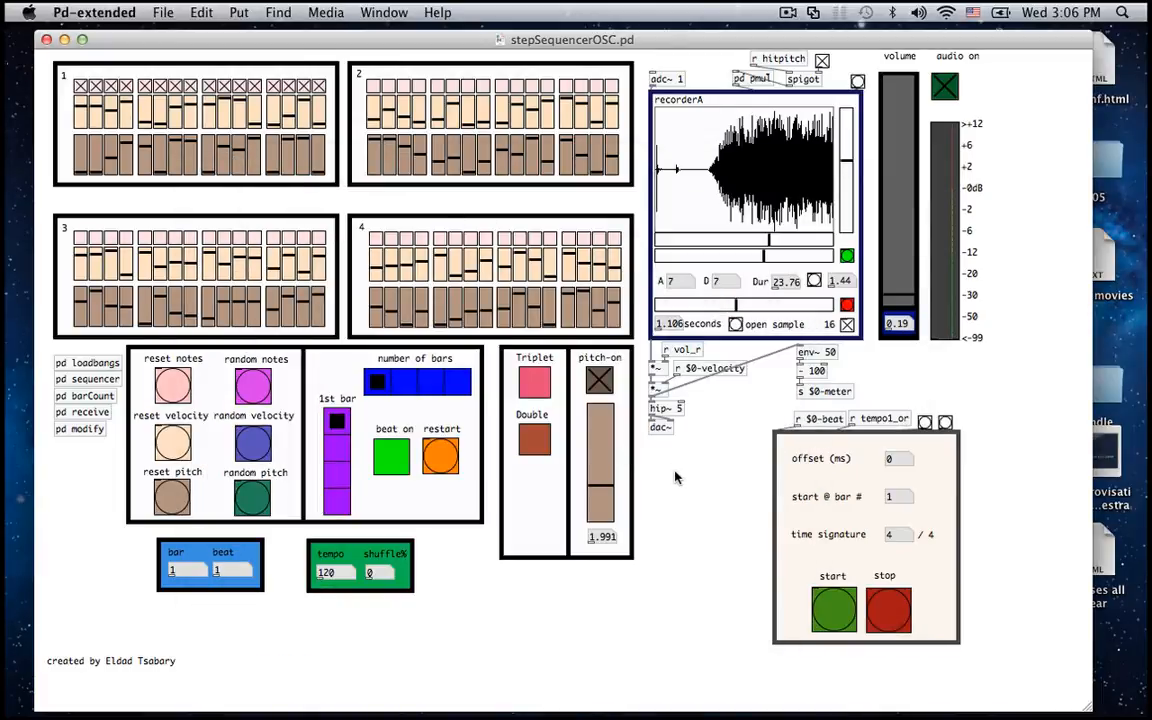
left_click(60, 14)
mouse_move(107, 52)
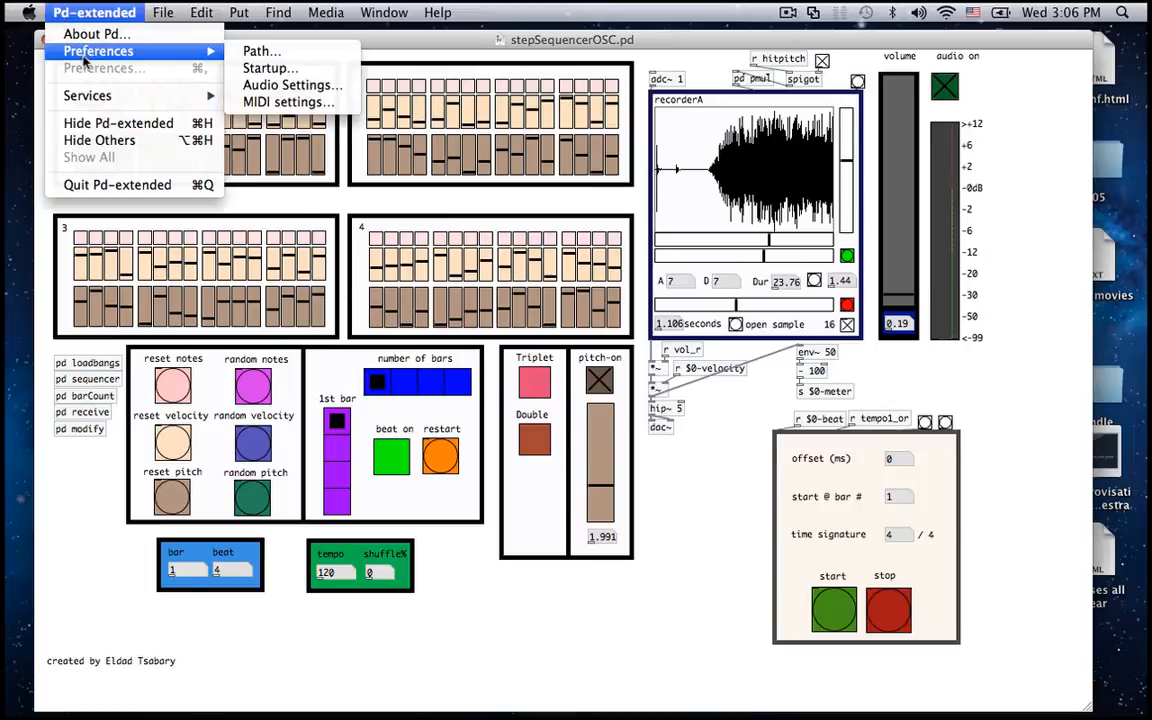
left_click(265, 103)
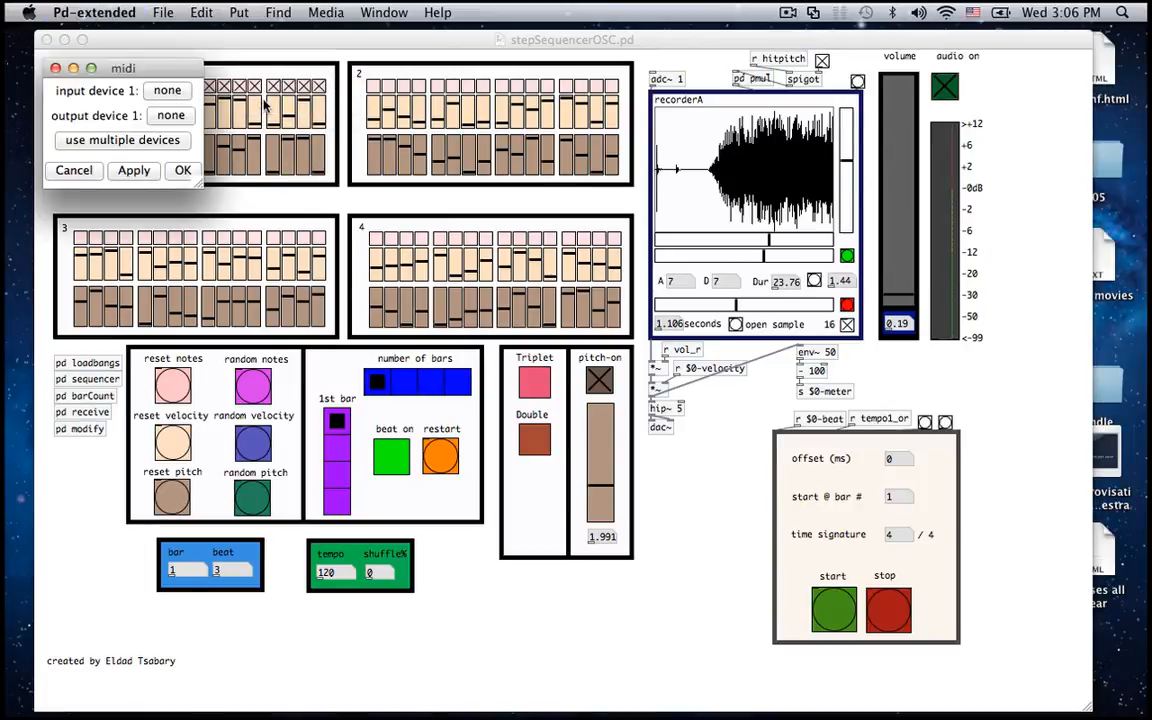
left_click(167, 115)
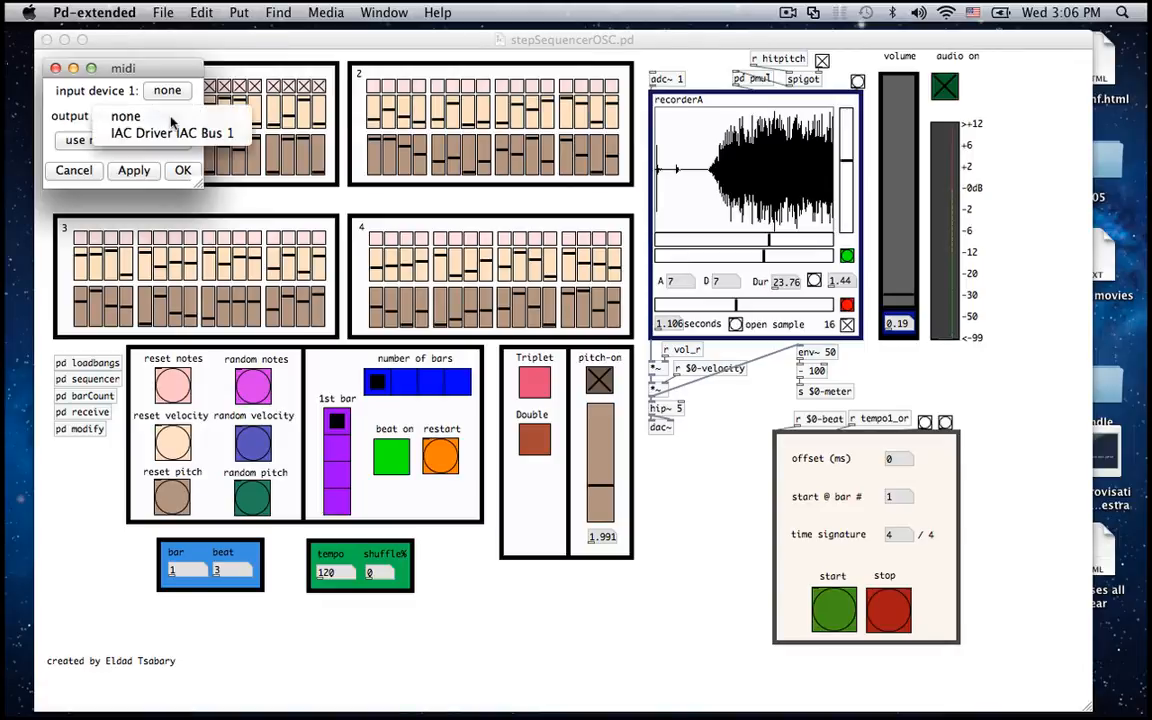
left_click(168, 134)
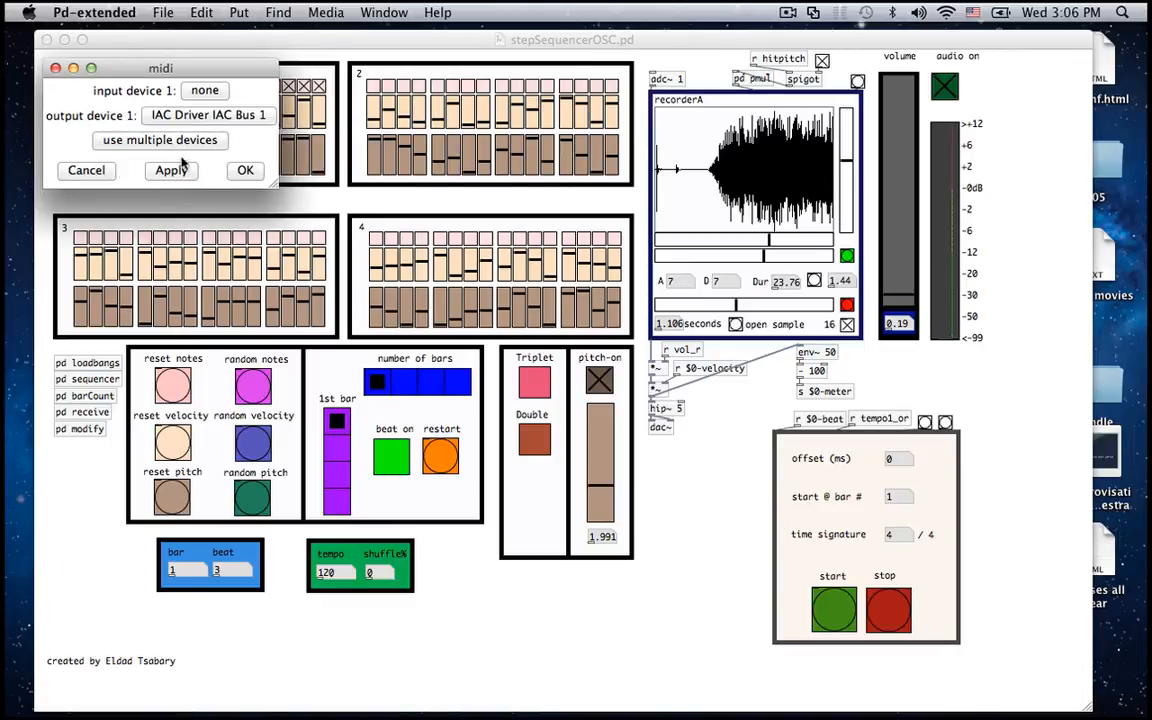
left_click(250, 172)
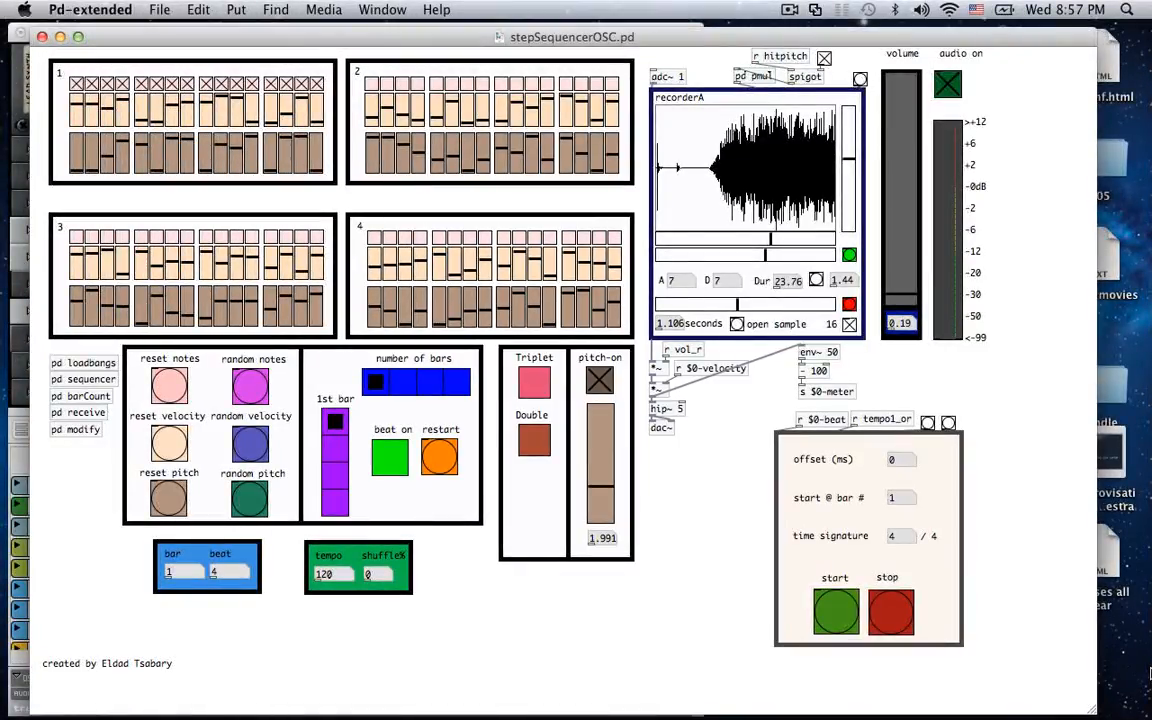
- Switch to Reason and set its MIDI Clock Sync input to IAC Driver IAC Bus 1 in the Advanced Control preferences
key("super+Tab")
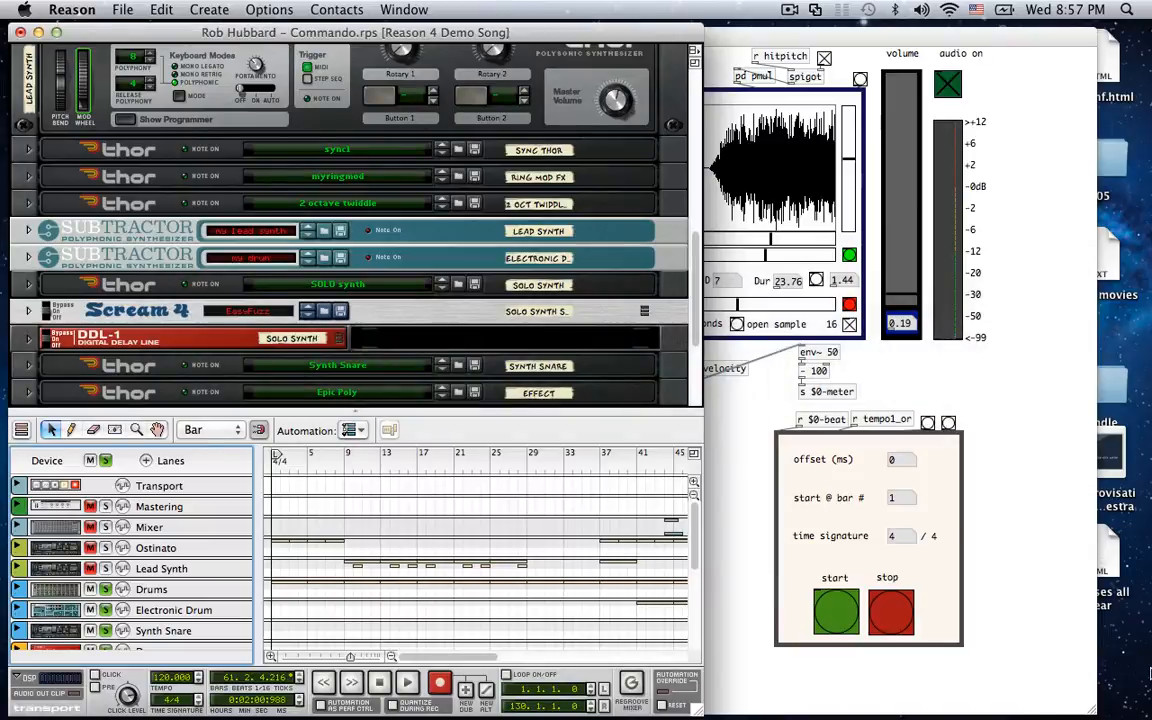
left_click(77, 9)
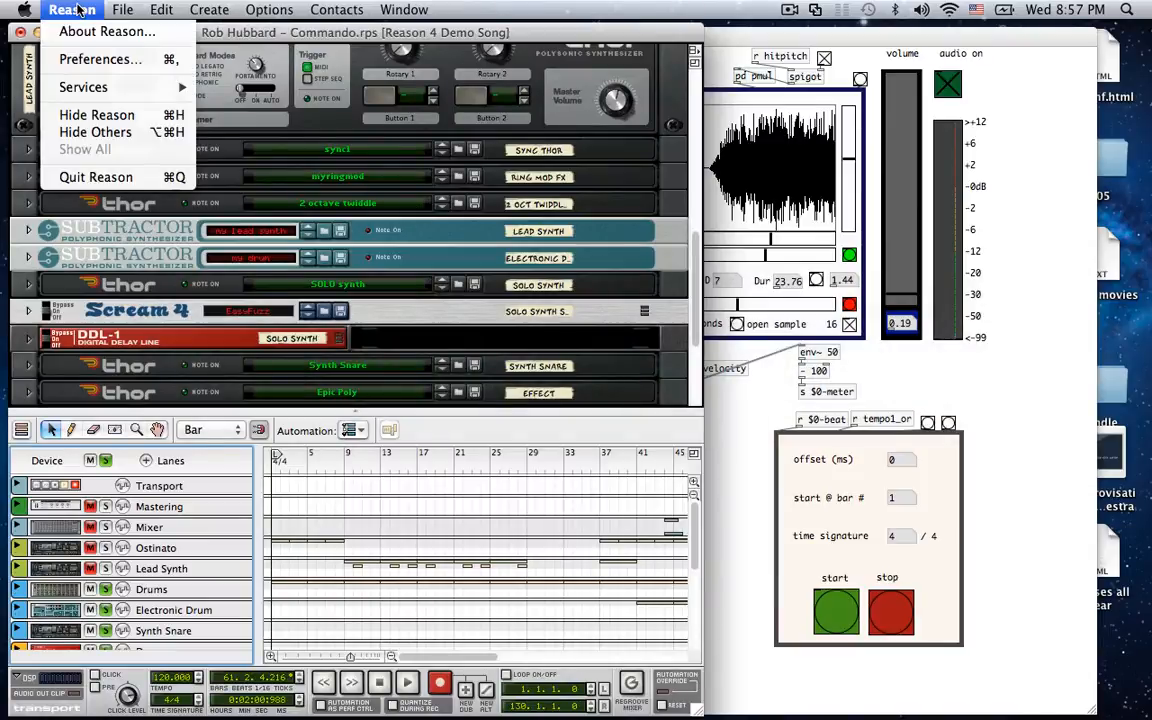
left_click(112, 62)
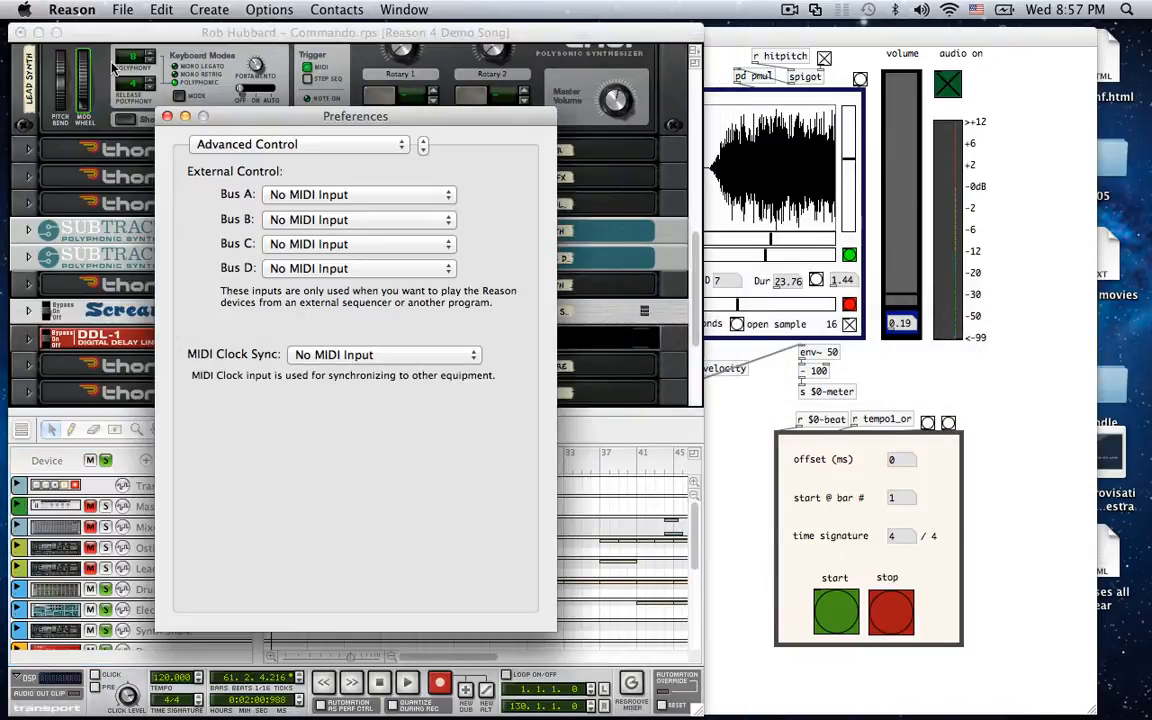
left_click(351, 146)
left_click(351, 146)
left_click(372, 354)
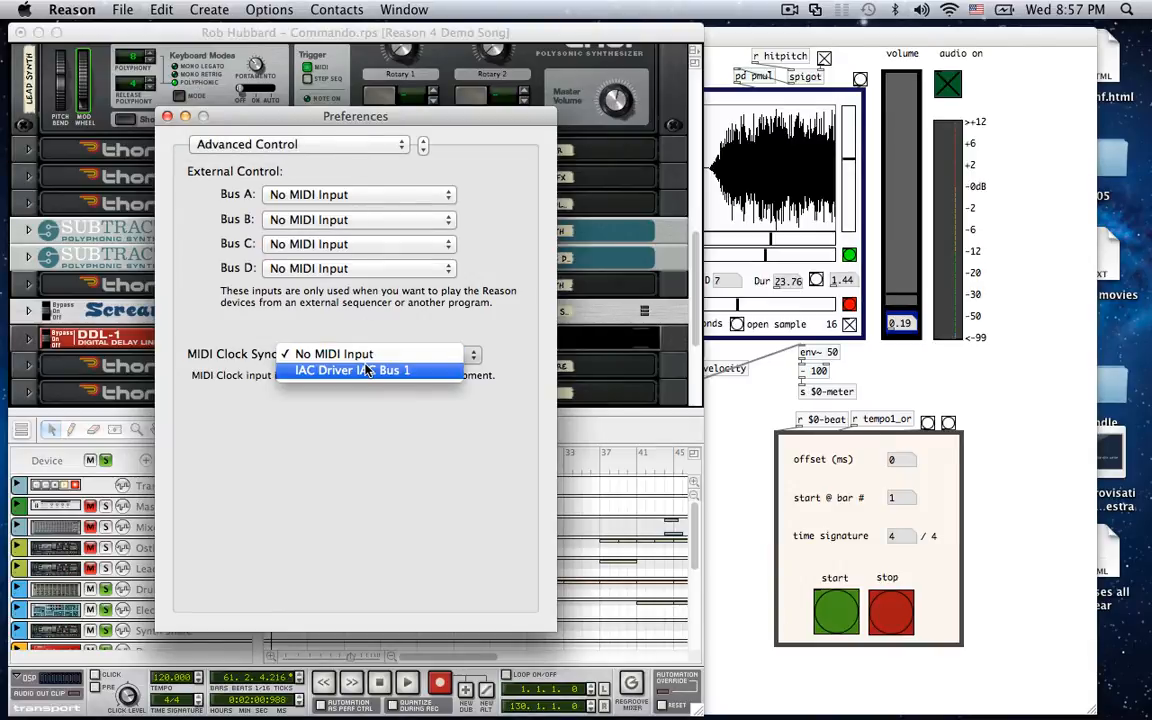
left_click(367, 370)
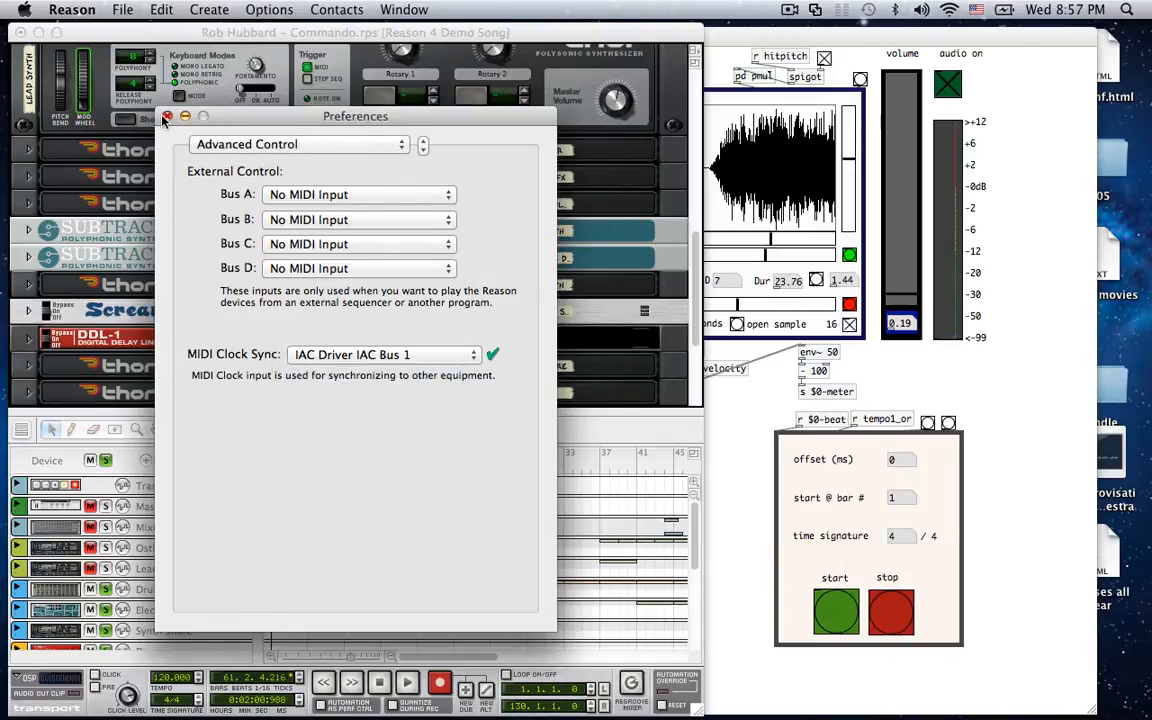
left_click(166, 117)
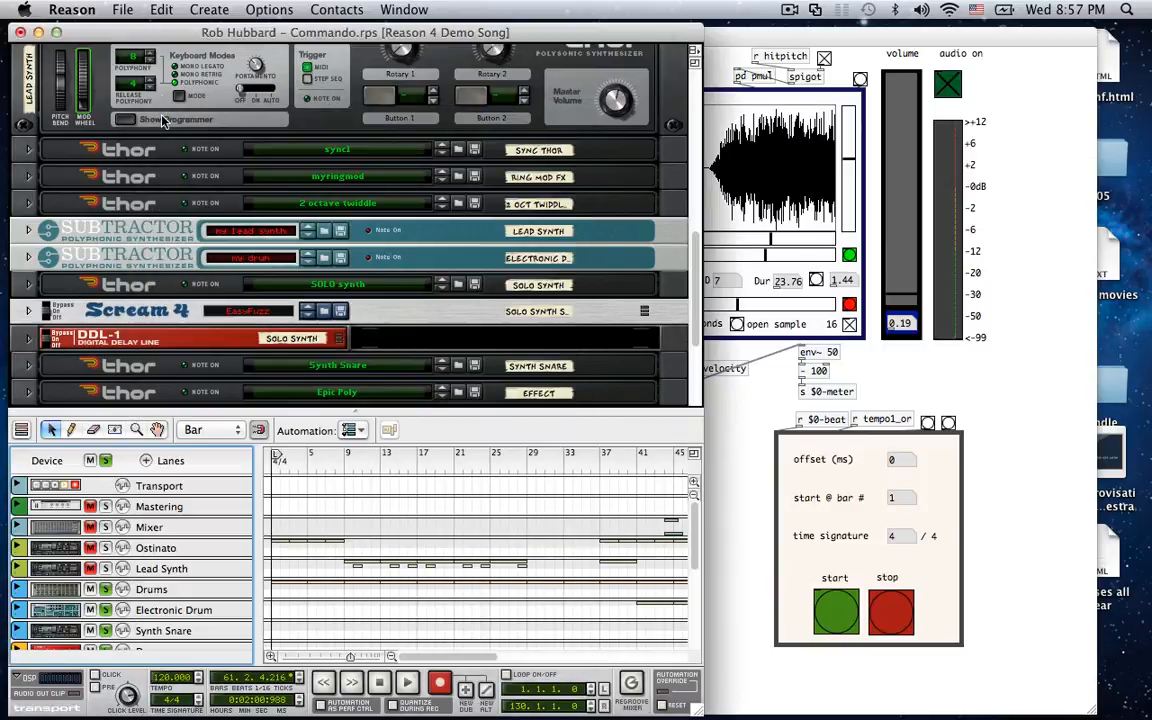
- Set Reason's sync mode to MIDI Clock
left_click(262, 10)
mouse_move(284, 36)
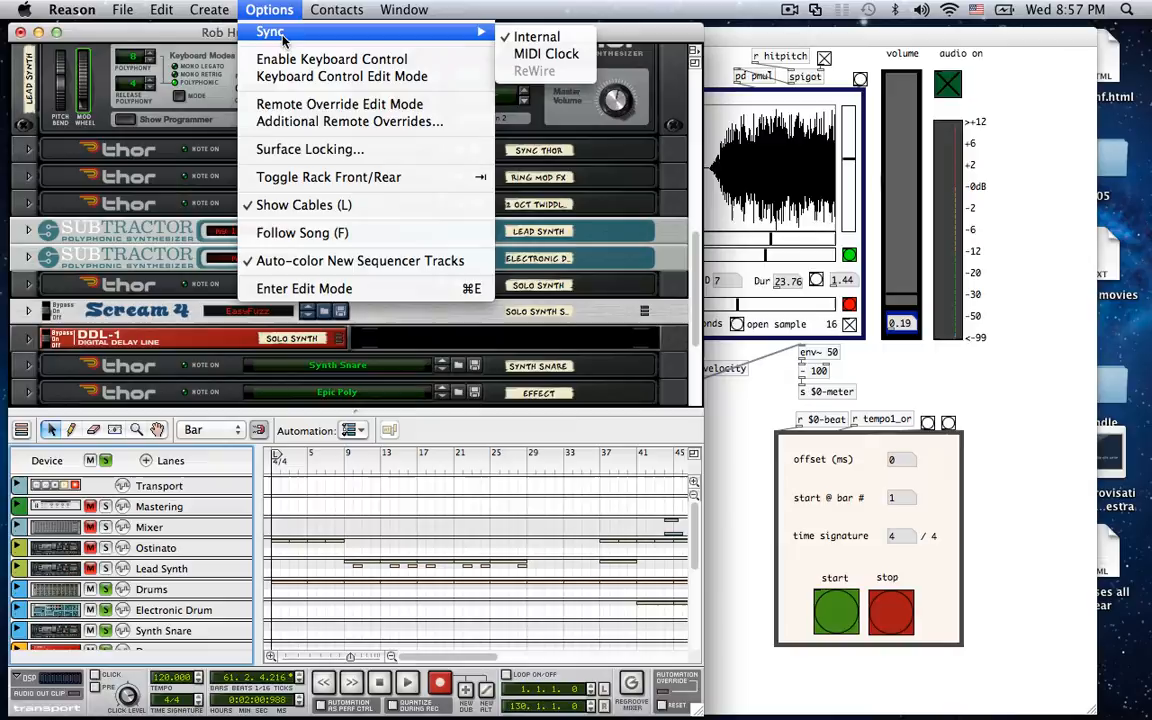
left_click(534, 56)
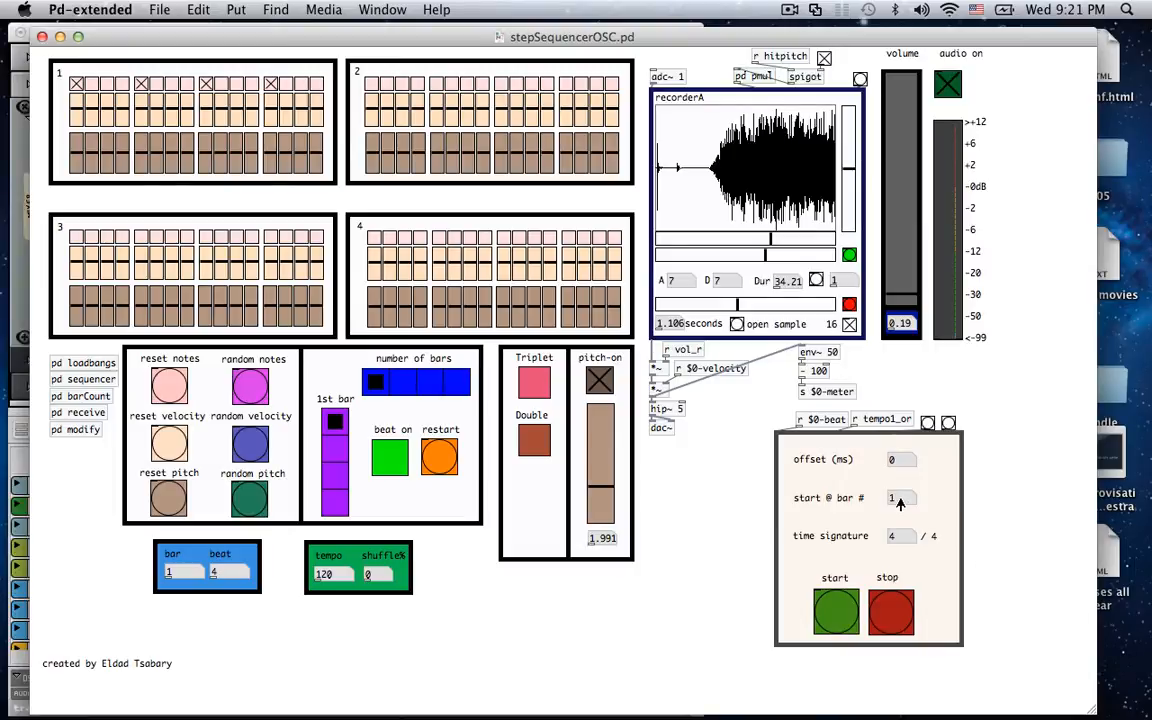
- Start the synced Reason playback from bar 1 in stepSequencerOSC.pd, and set the oscMetronome.pd tempo to about 175
left_click(833, 612)
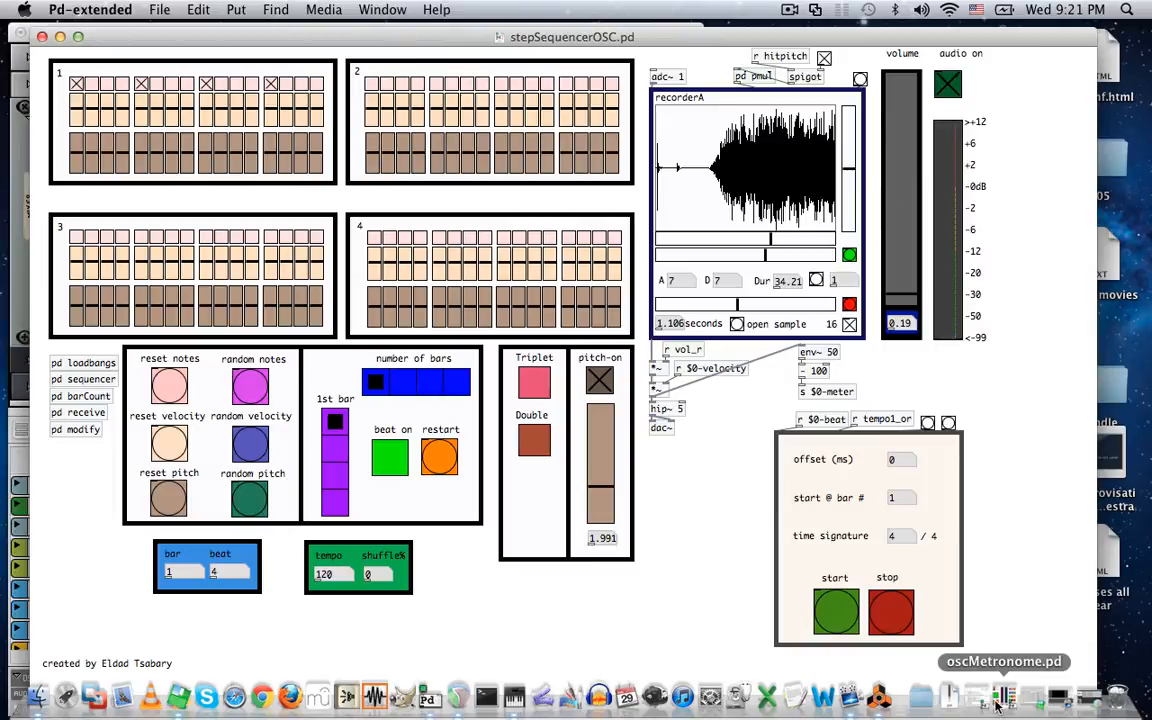
left_click(998, 702)
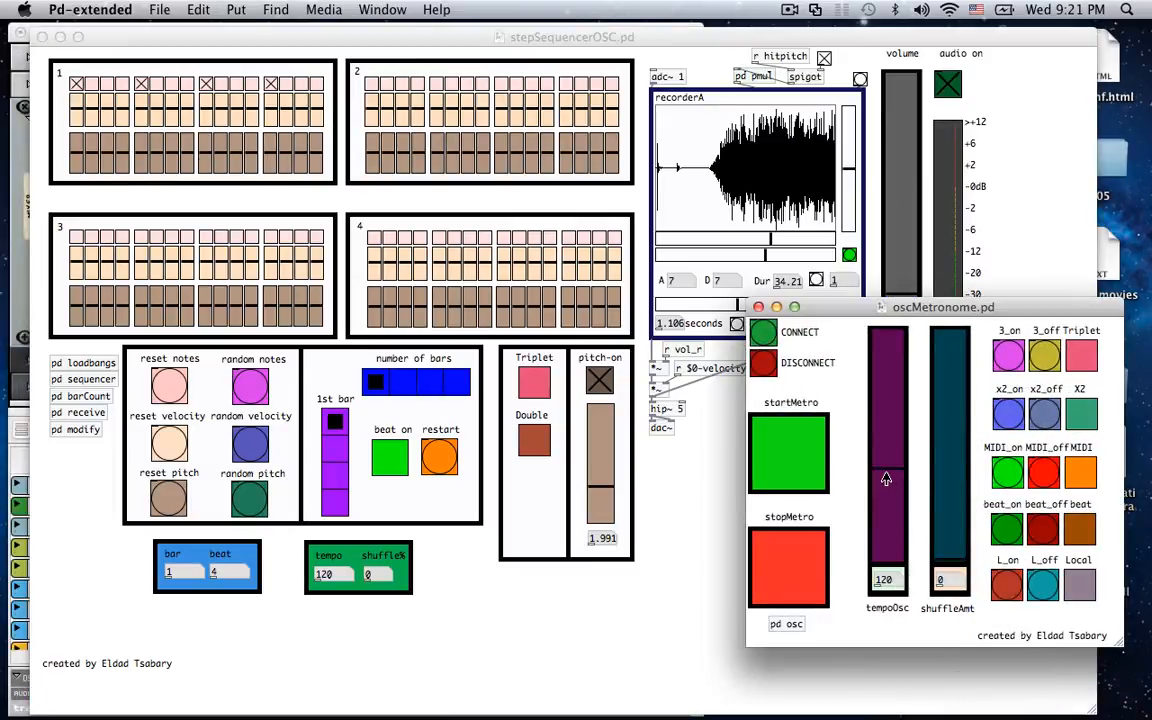
left_click_drag(885, 479, 886, 449)
key("super+Tab")
key("super+Tab")
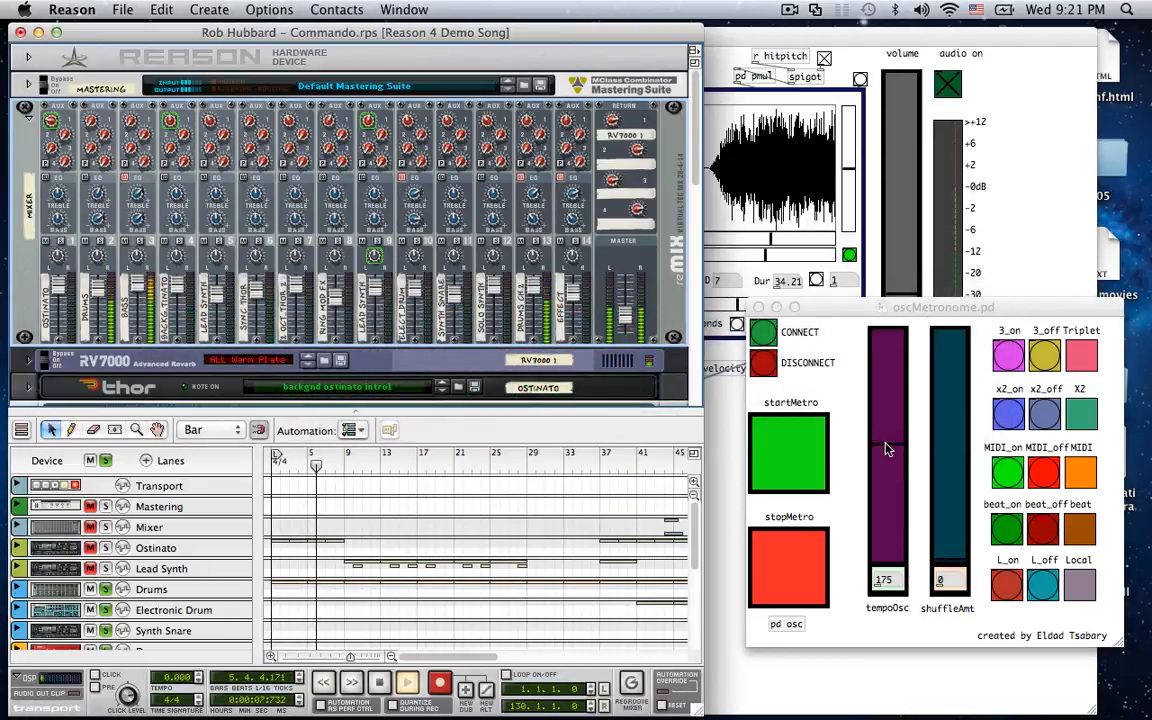
- Lower the oscMetronome.pd tempo to about 86 and return to the Pd patches
left_click_drag(885, 449, 881, 492)
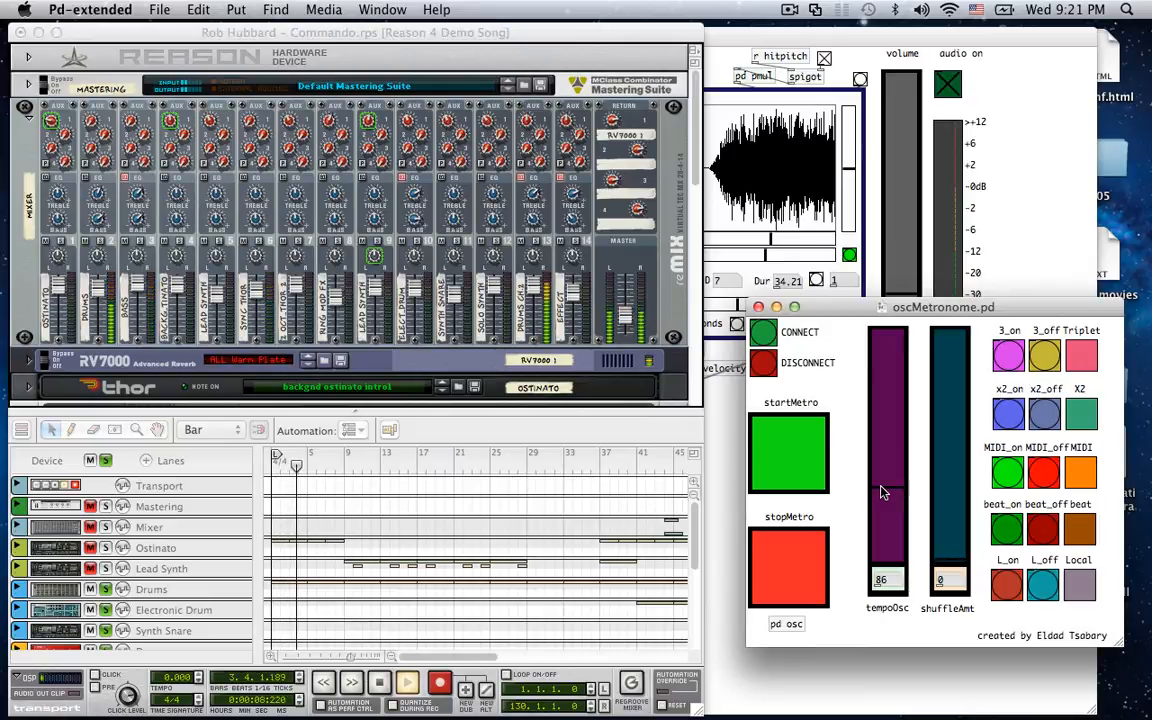
key("super+Tab")
key("super+Tab")
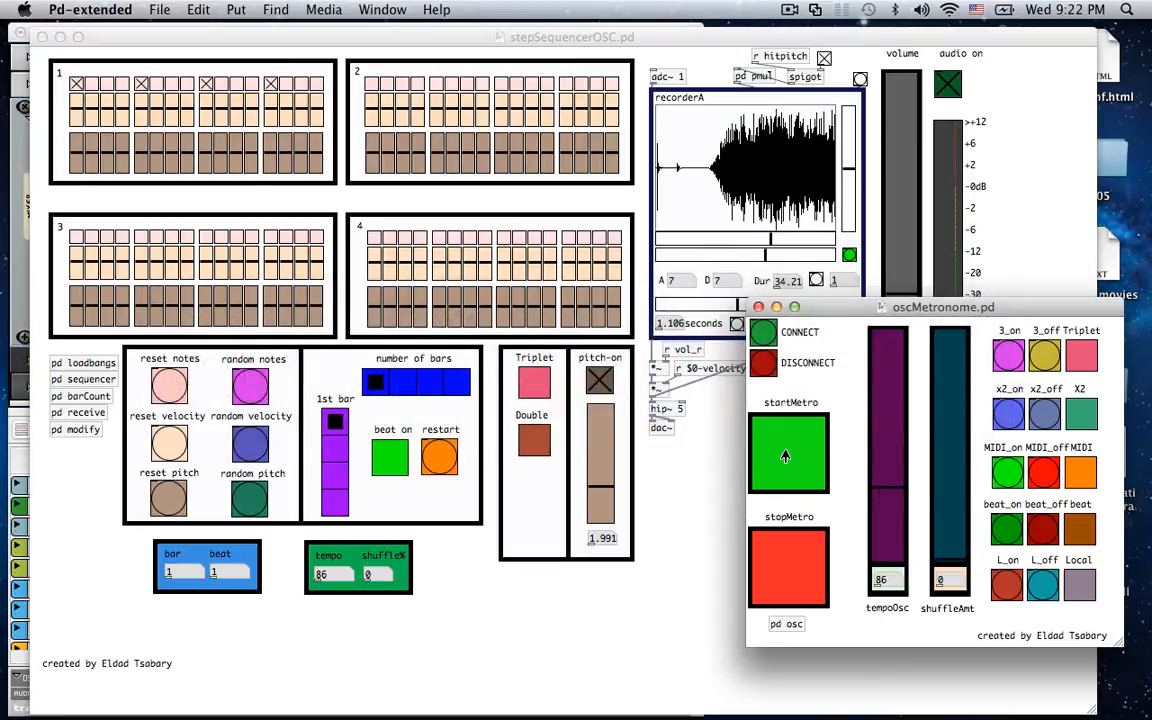
- Turn the step sequencer's beat on and restart the synced playback with an offset of 80 ms
left_click(701, 489)
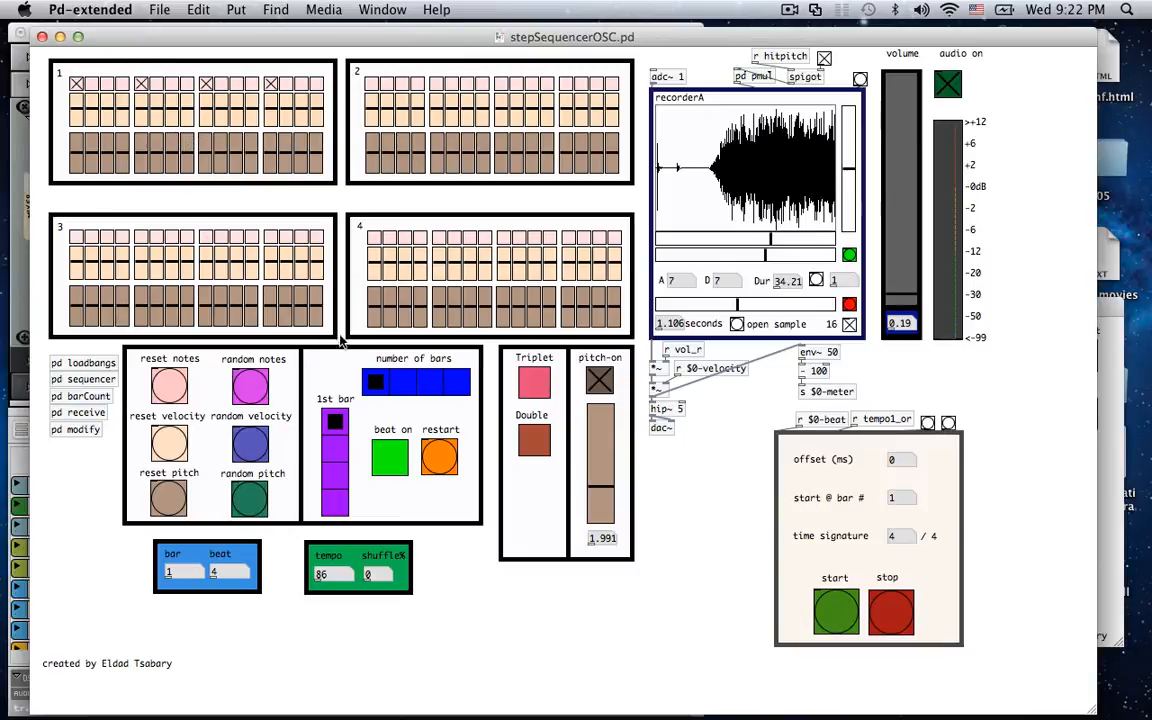
left_click(391, 462)
left_click(900, 460)
type("80")
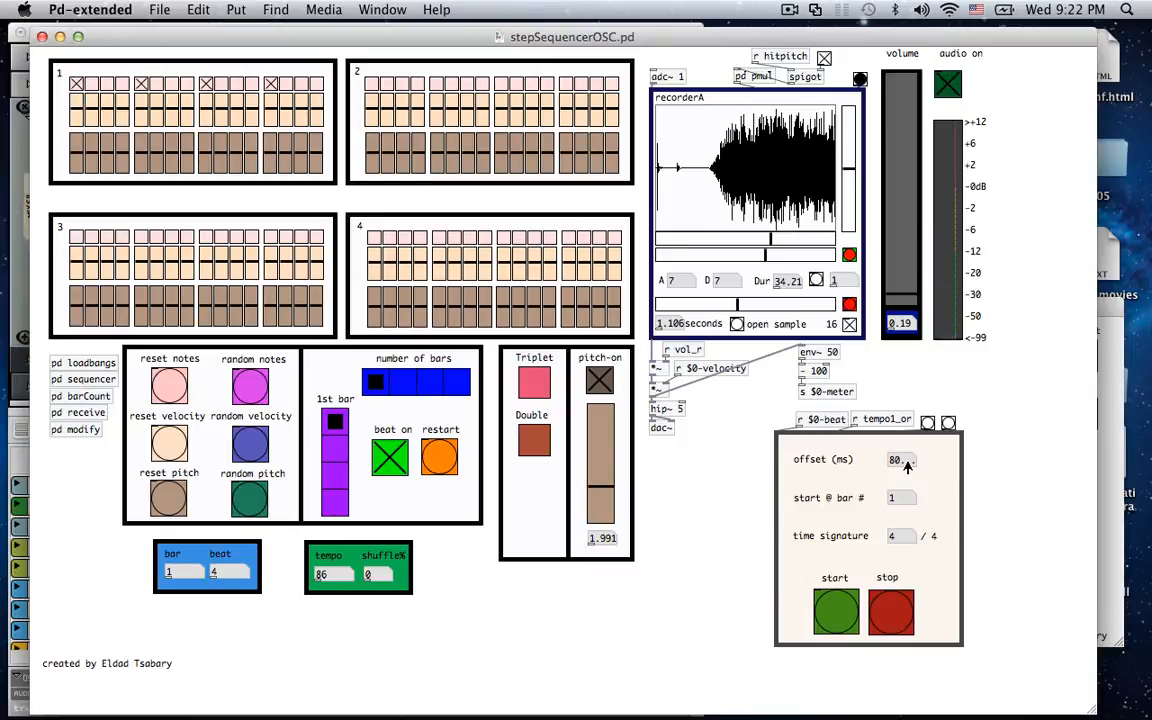
left_click(837, 612)
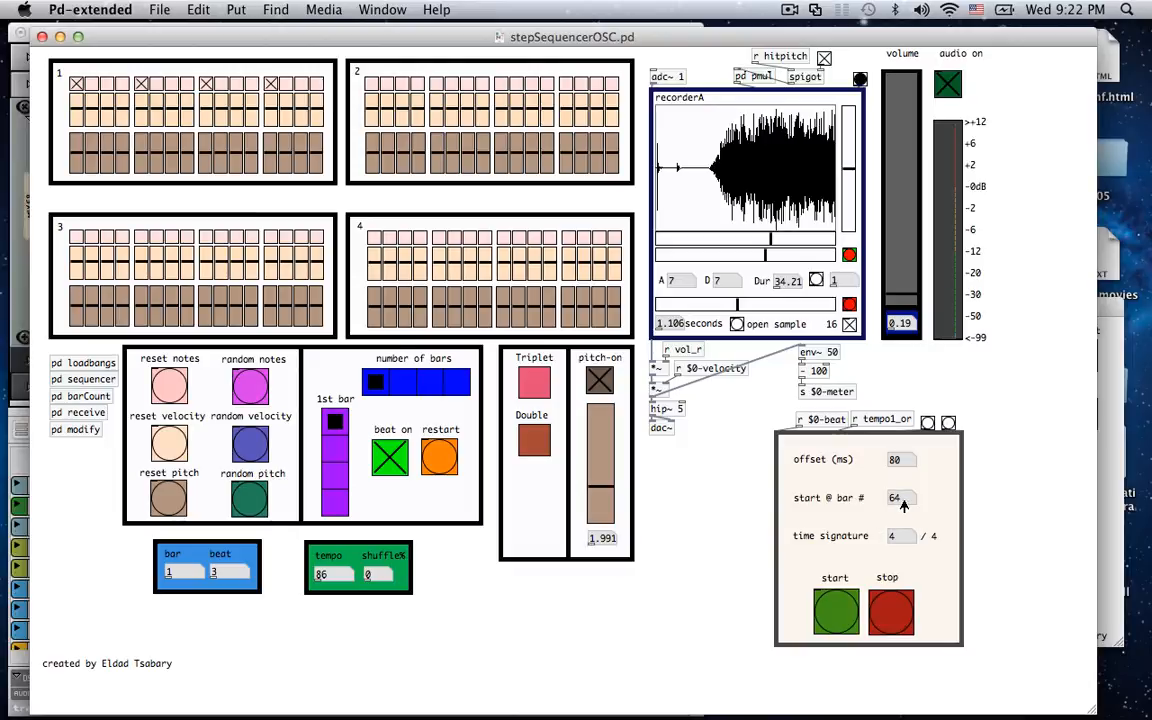
- Start the synced playback from bar 64, and restart it from bar 32
left_click(830, 612)
left_click(903, 499)
type("32")
left_click(836, 612)
- Turn on note steps 3, 4, 8, 12, 15 and 16 in the sequencer's bar 1
left_click(107, 83)
left_click(122, 83)
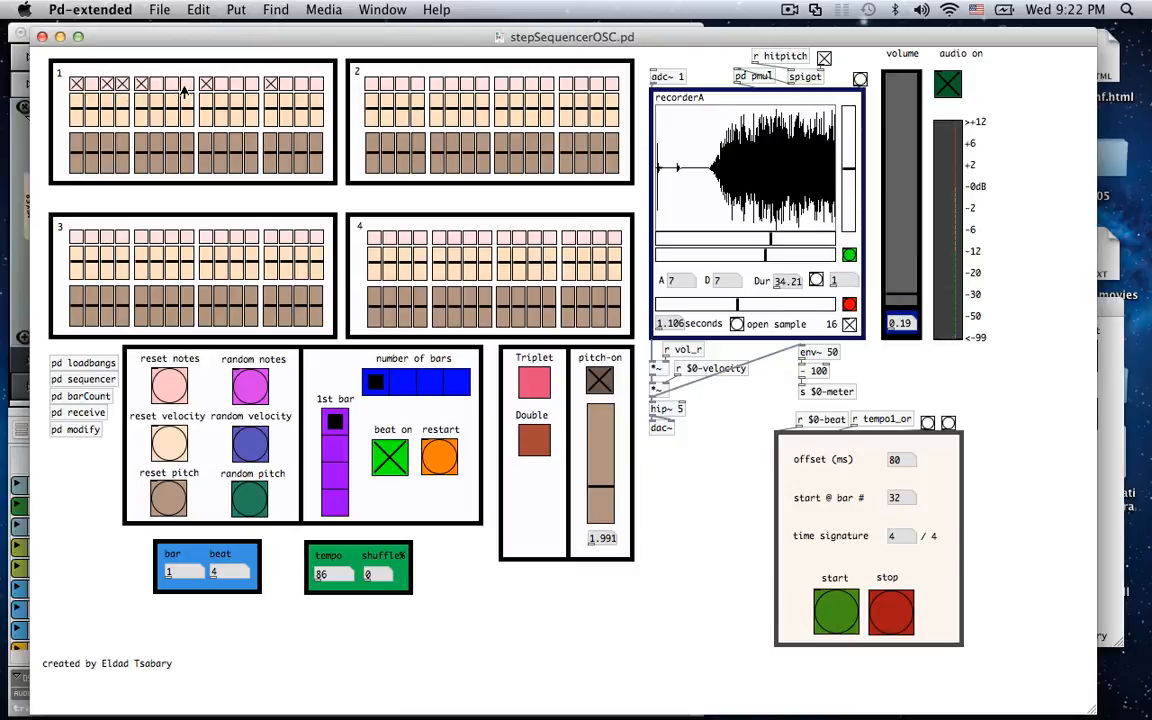
left_click(187, 83)
left_click(252, 83)
left_click(316, 83)
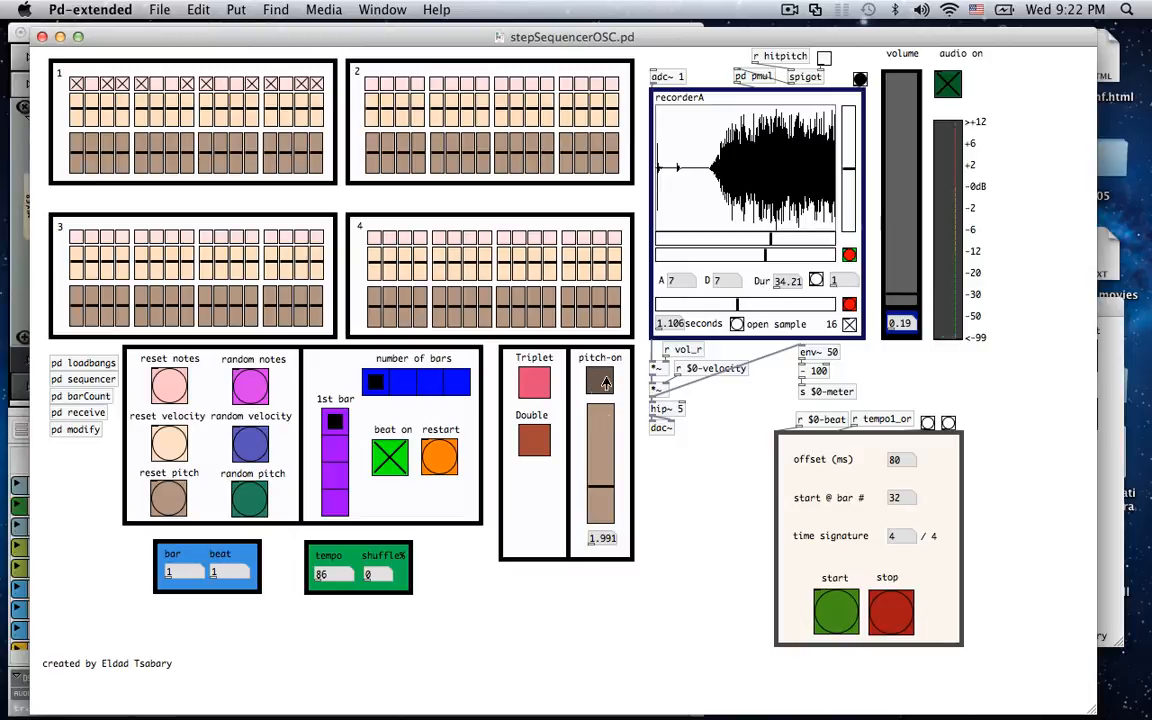
- Switch pitch-on off and raise the recorderA sample's pitch factor to about 1.793
left_click_drag(849, 168, 850, 148)
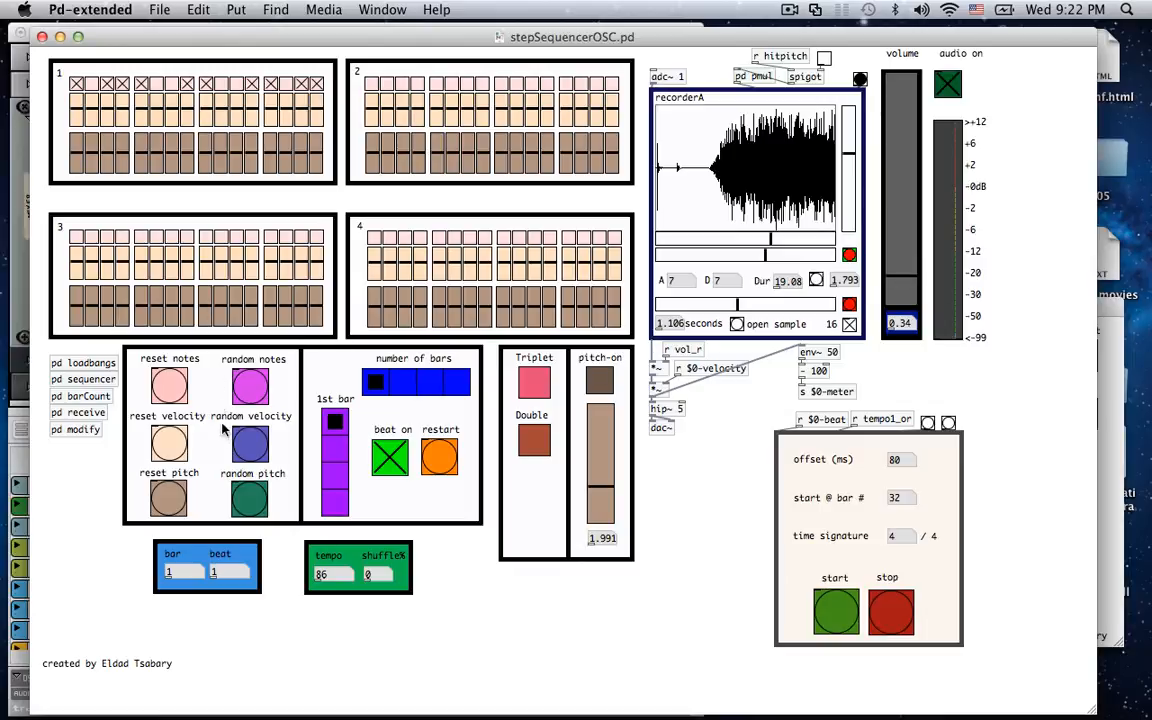
- Randomize the sequencer's velocities, pitches and notes with pitch-on enabled, and set the 1st bar and the number of bars to 4
left_click(264, 446)
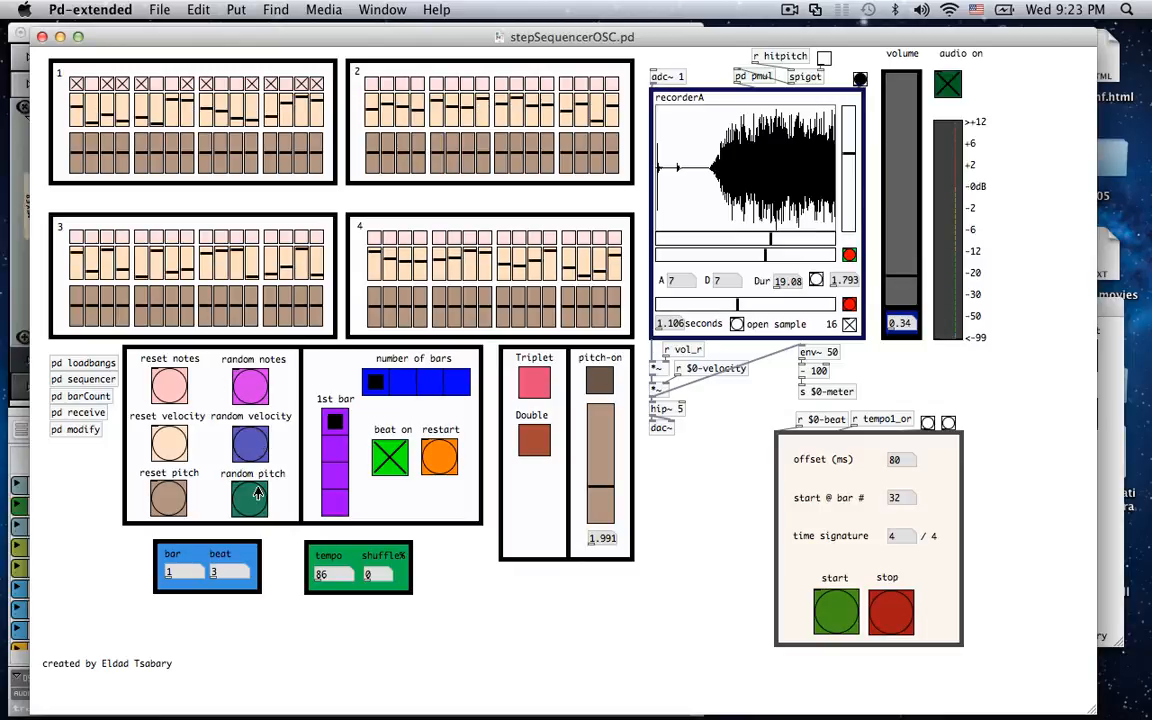
left_click(257, 493)
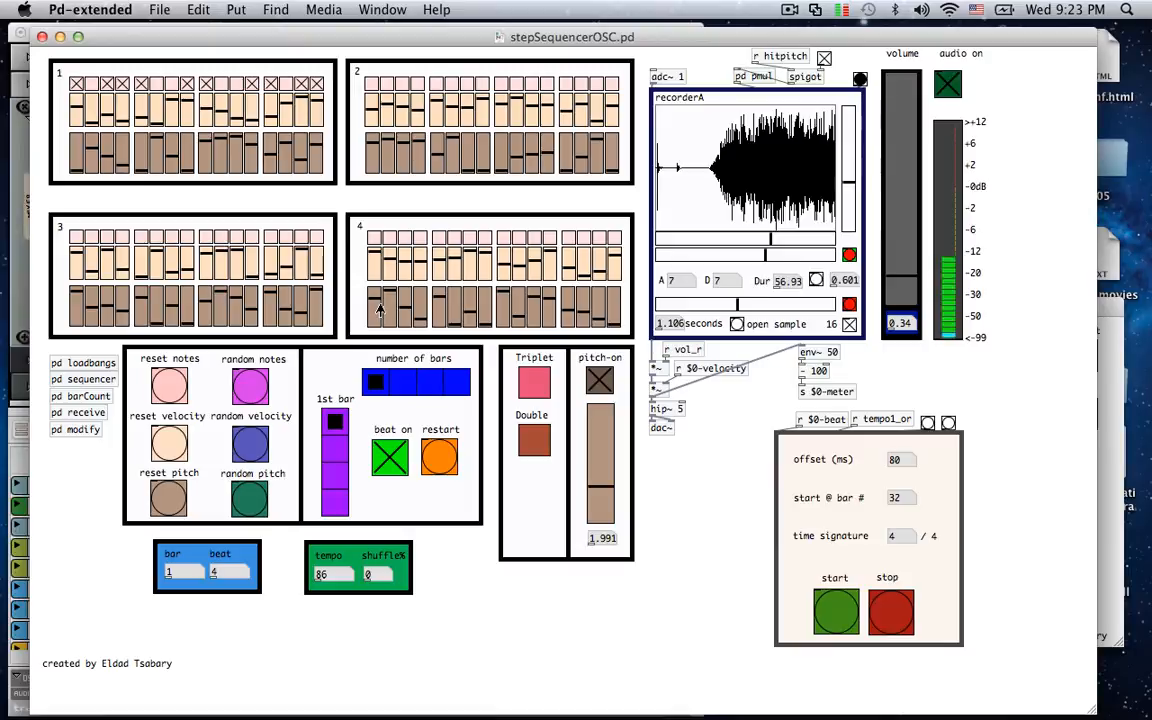
left_click(252, 386)
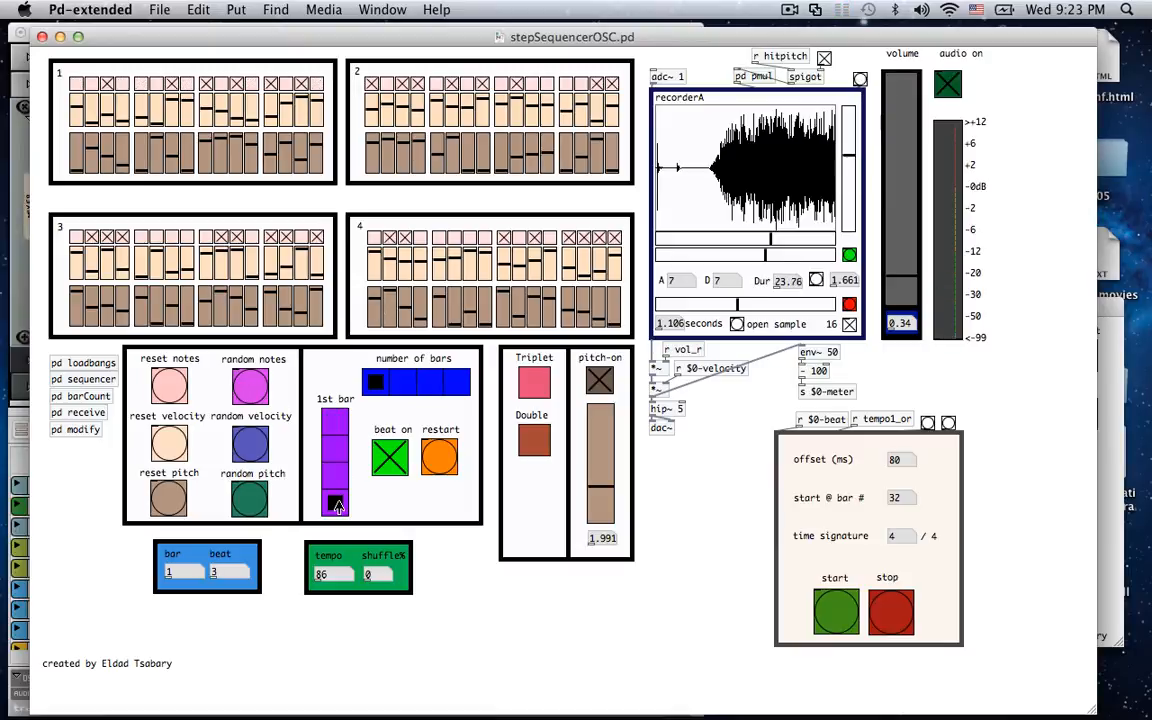
left_click(457, 384)
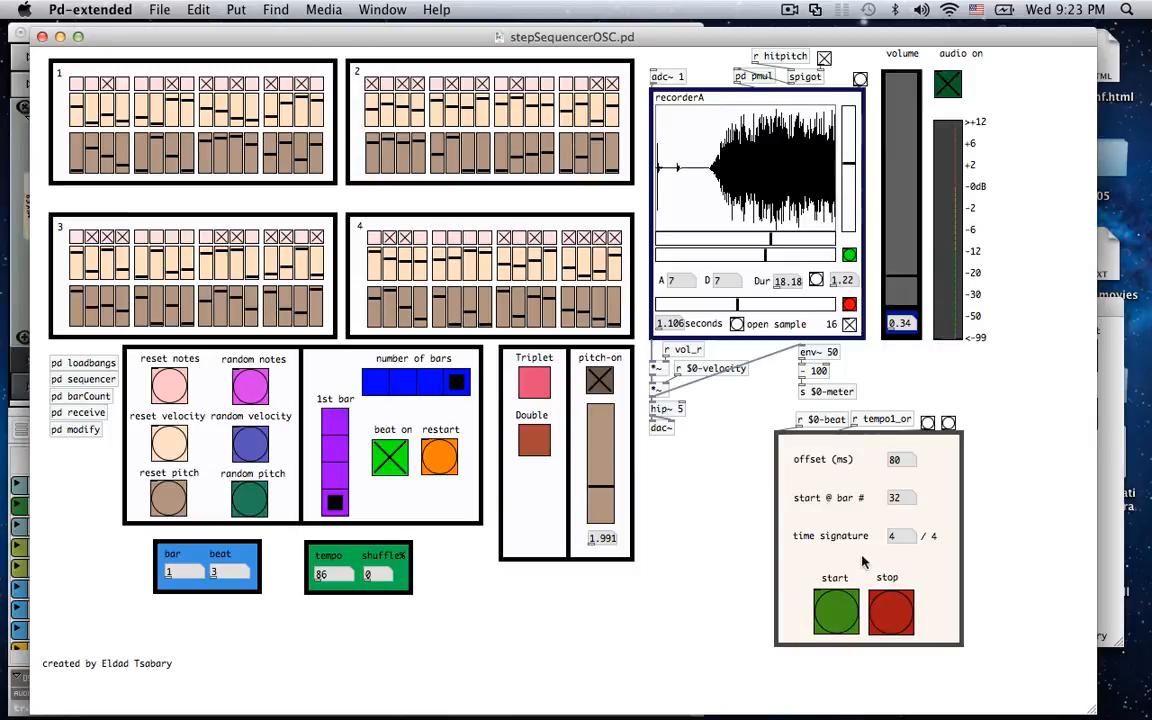
- Raise the shared OSC metronome's tempo to 128 and return to the step sequencer patch
key("super+grave")
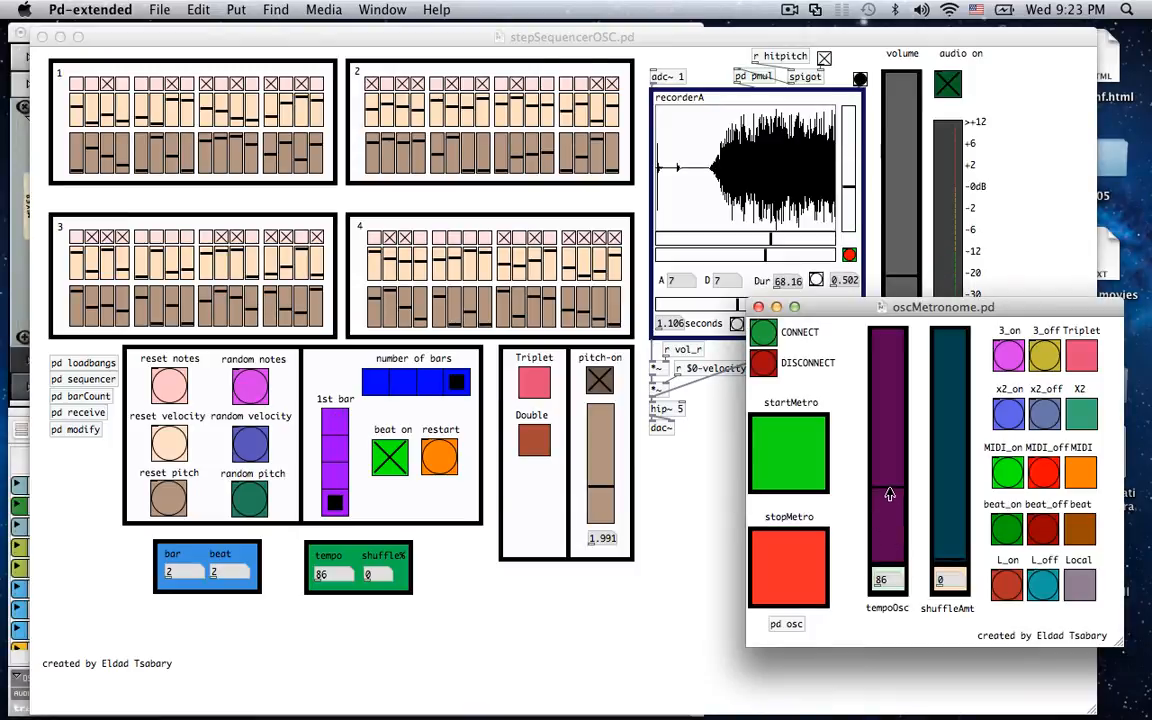
left_click_drag(889, 487, 889, 473)
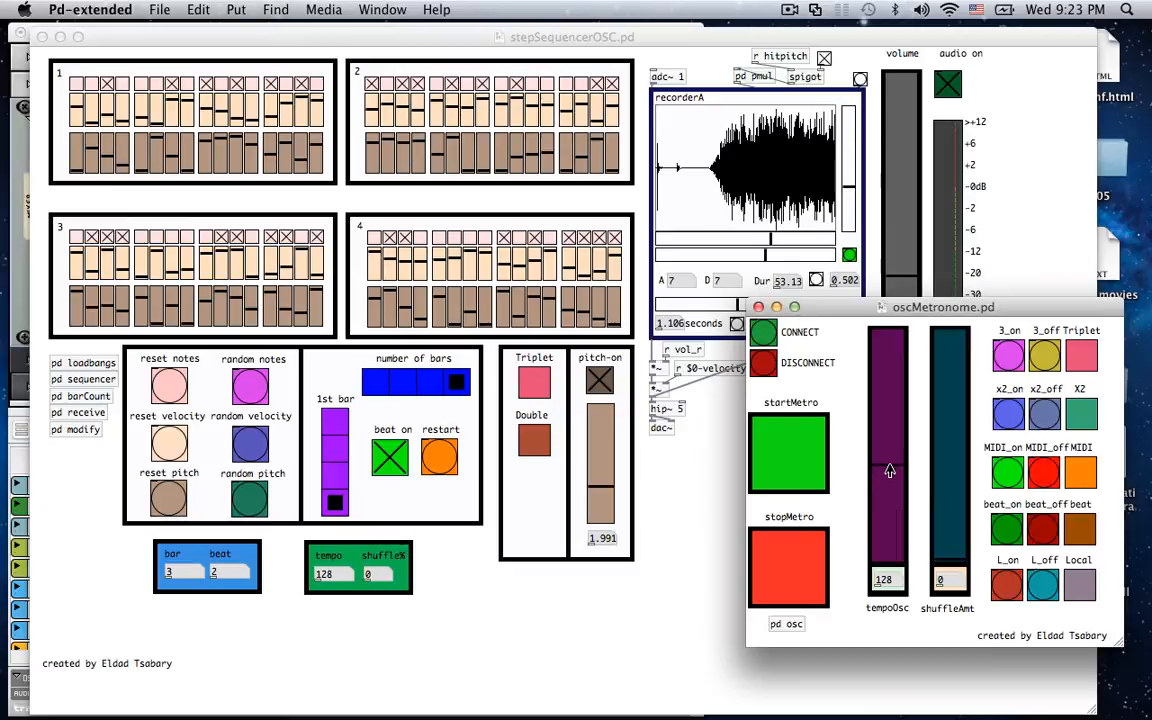
left_click(690, 495)
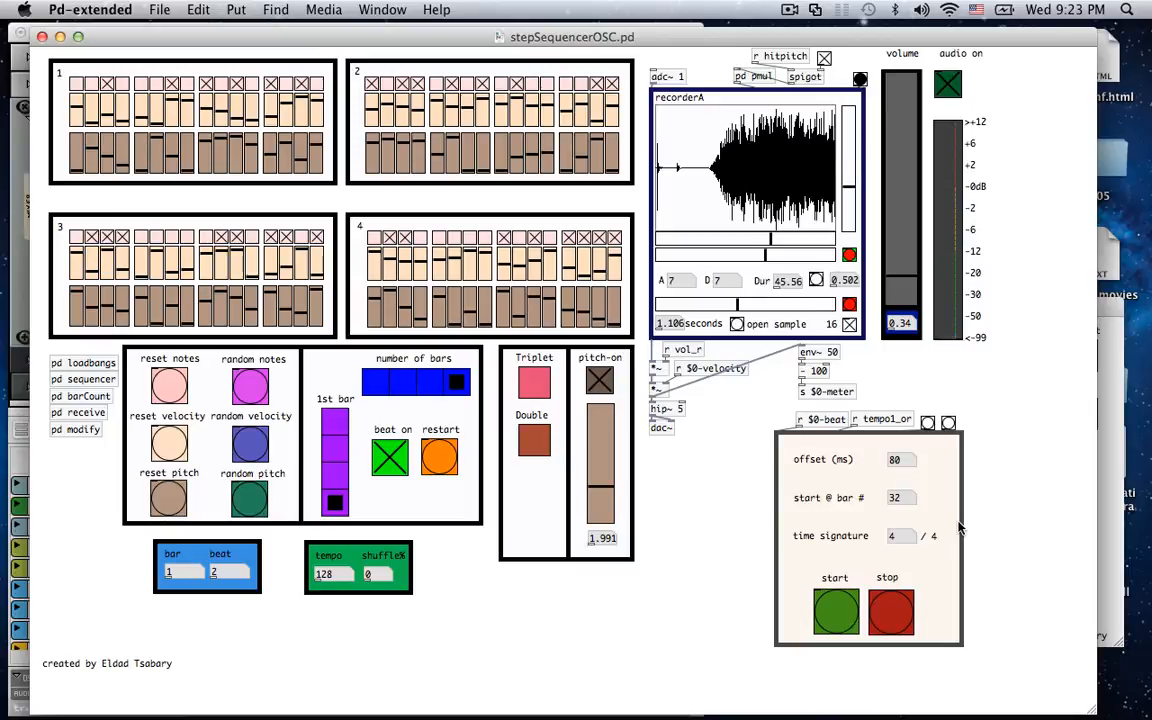
- Start the synced playback from bar 64 and toggle the step sequencer's beat
left_click(837, 613)
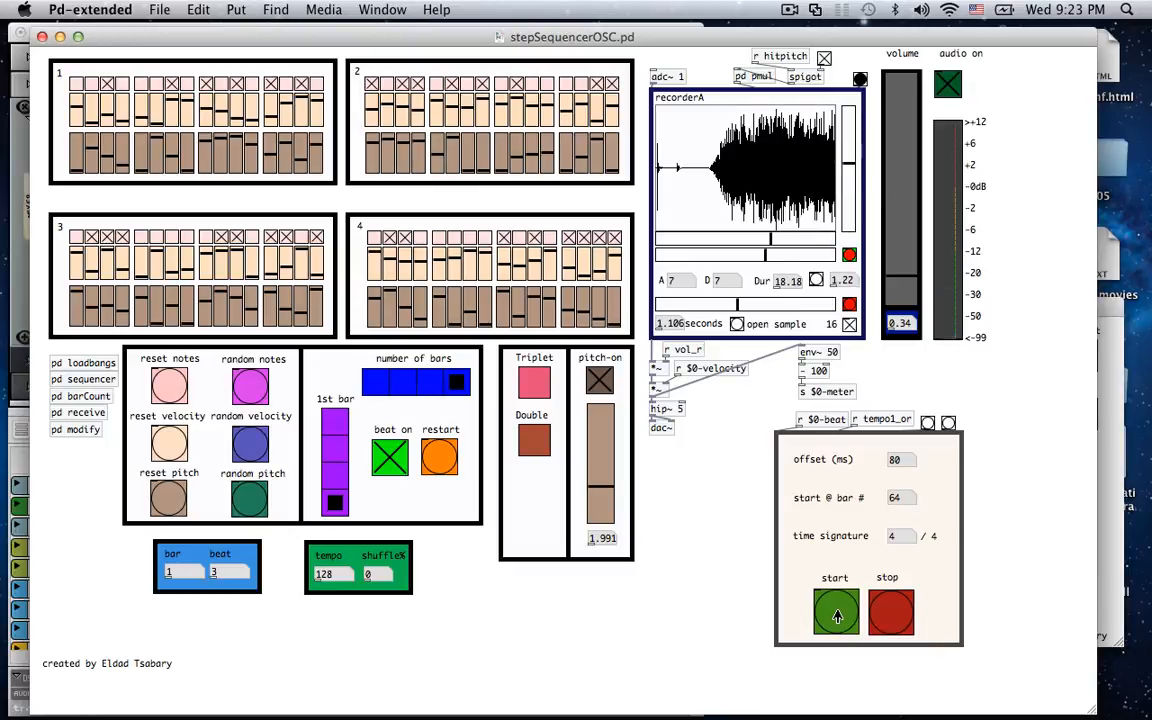
left_click(394, 462)
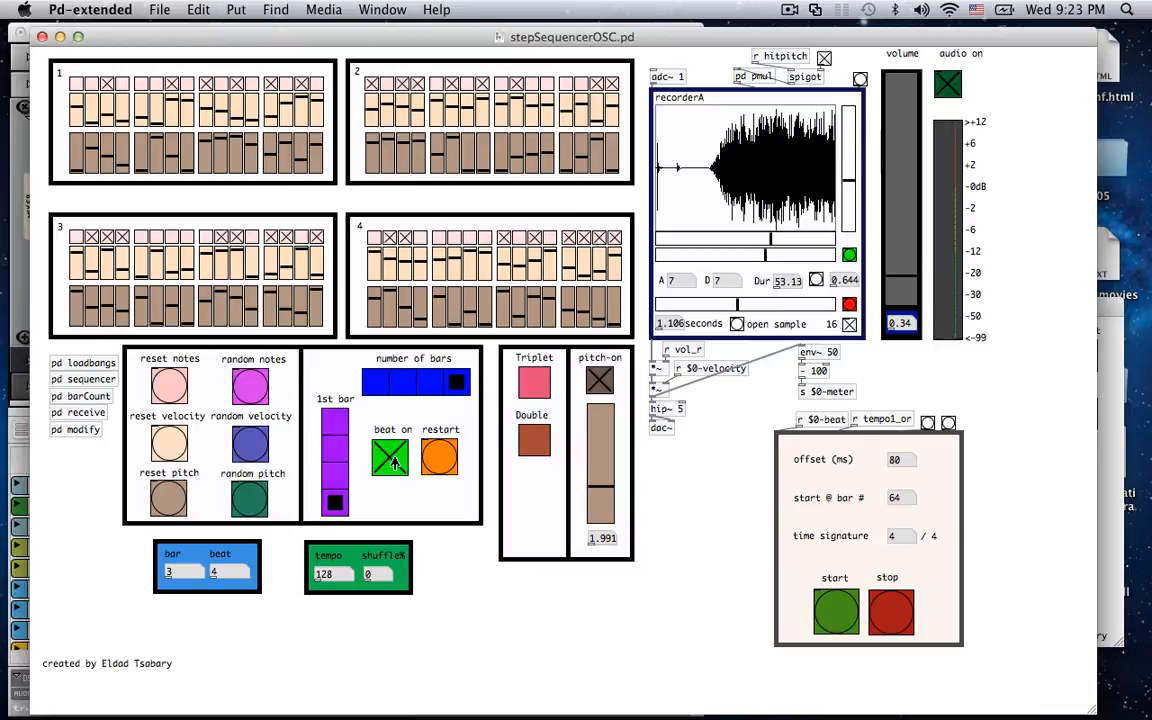